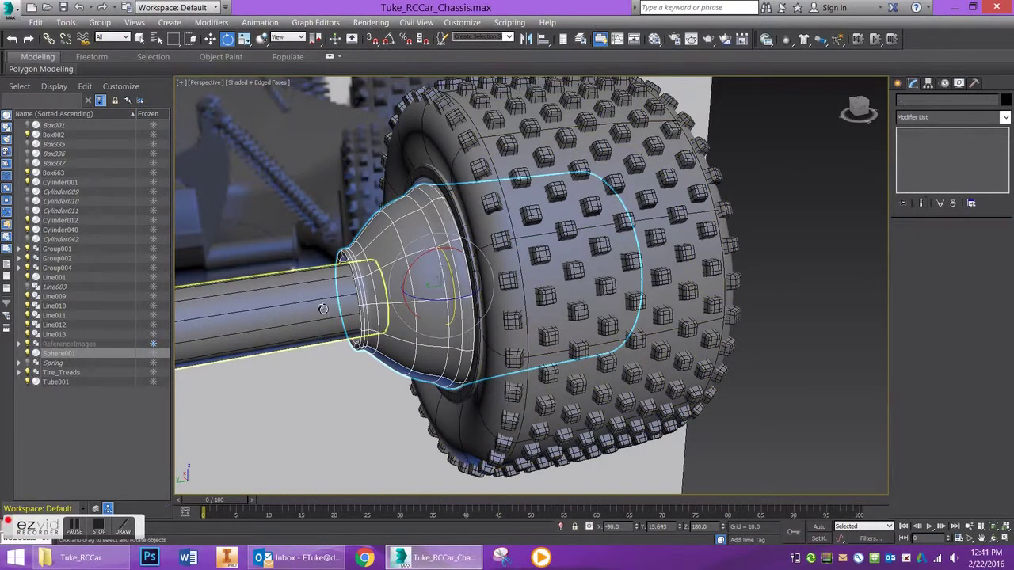
# - Hide the axle cylinder, the tire body and the Tire_Treads group around the wheel rim
pyautogui.click(325, 307)
pyautogui.rightClick(297, 308)
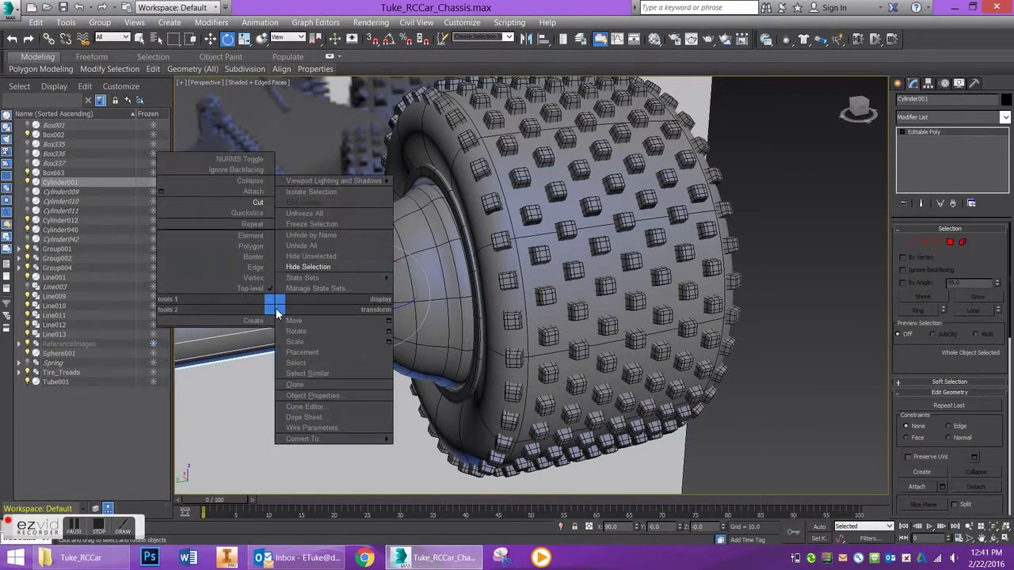
pyautogui.click(320, 267)
pyautogui.click(525, 152)
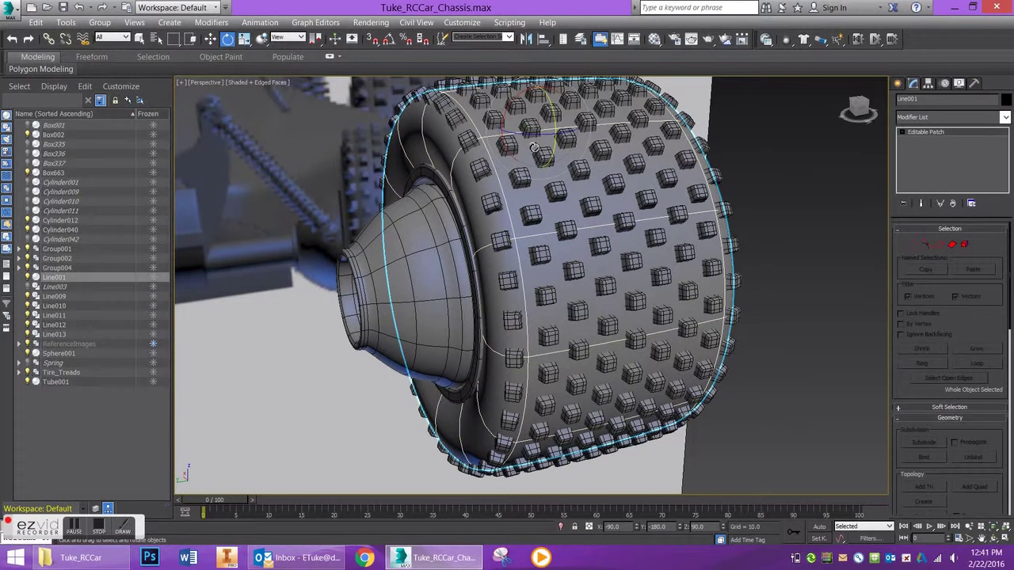
pyautogui.rightClick(526, 152)
pyautogui.click(574, 119)
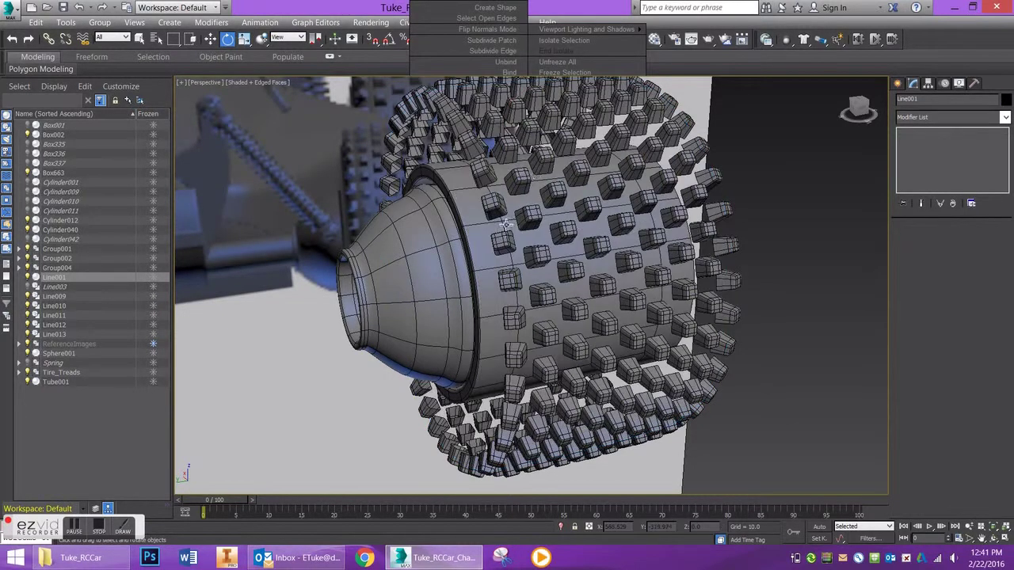
pyautogui.click(525, 180)
pyautogui.rightClick(525, 180)
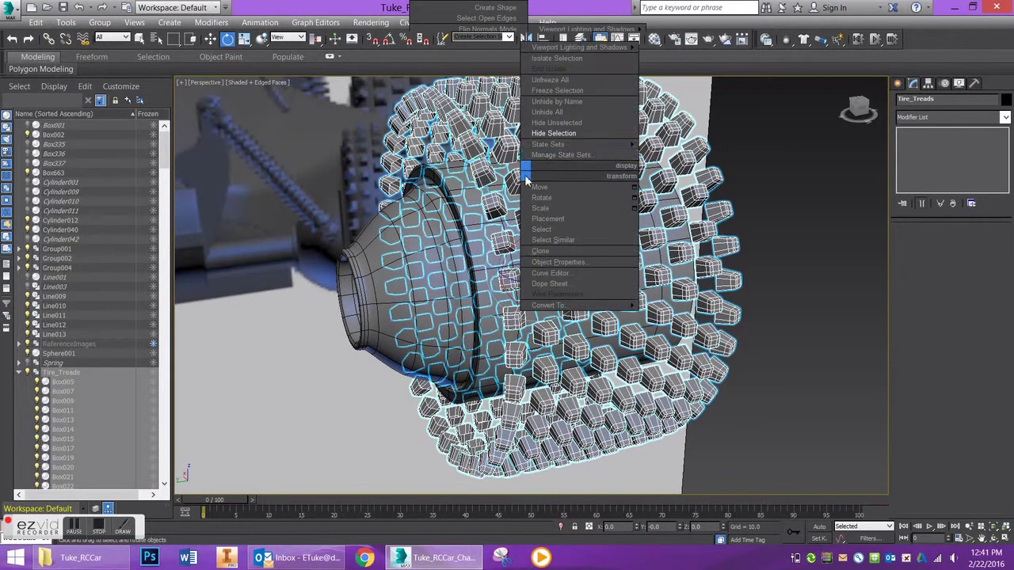
pyautogui.click(548, 140)
# - Try hiding the spoked wheel rim and the small rounded hub part inside it
pyautogui.keyDown('alt'); pyautogui.moveTo(516, 226); pyautogui.dragTo(465, 344, button='middle'); pyautogui.keyUp('alt')
pyautogui.click(522, 279)
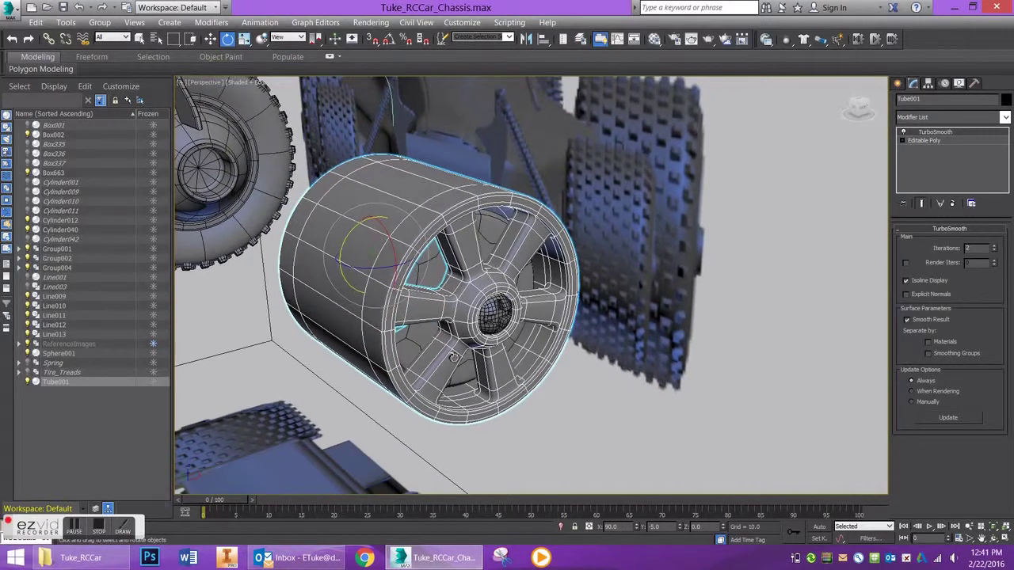
pyautogui.rightClick(476, 310)
pyautogui.press('Escape')
pyautogui.keyDown('alt'); pyautogui.moveTo(507, 250); pyautogui.dragTo(482, 312, button='middle'); pyautogui.keyUp('alt')
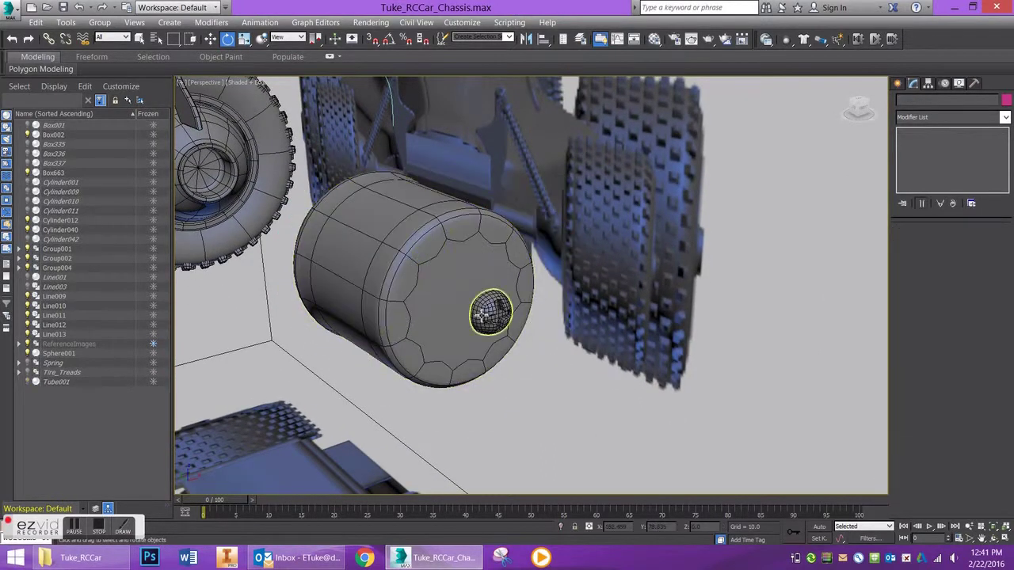
pyautogui.click(482, 312)
pyautogui.rightClick(484, 305)
pyautogui.click(514, 264)
pyautogui.keyDown('alt'); pyautogui.moveTo(515, 266); pyautogui.dragTo(494, 308, button='middle'); pyautogui.keyUp('alt')
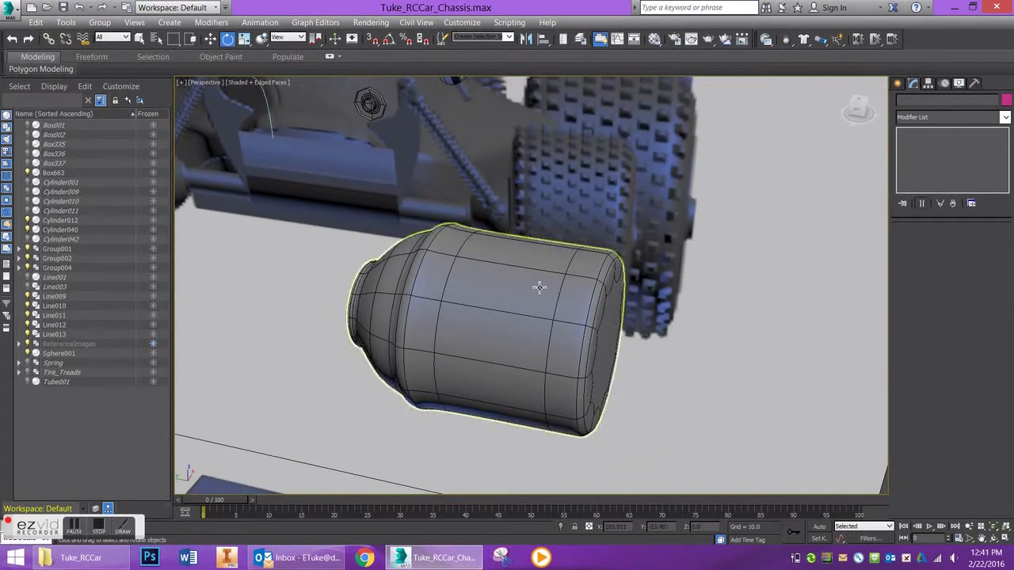
# - Undo the hiding of the wheel rim and the small hub part
pyautogui.hotkey('ctrl', 'z')
pyautogui.hotkey('ctrl', 'z')
pyautogui.hotkey('ctrl', 'z')
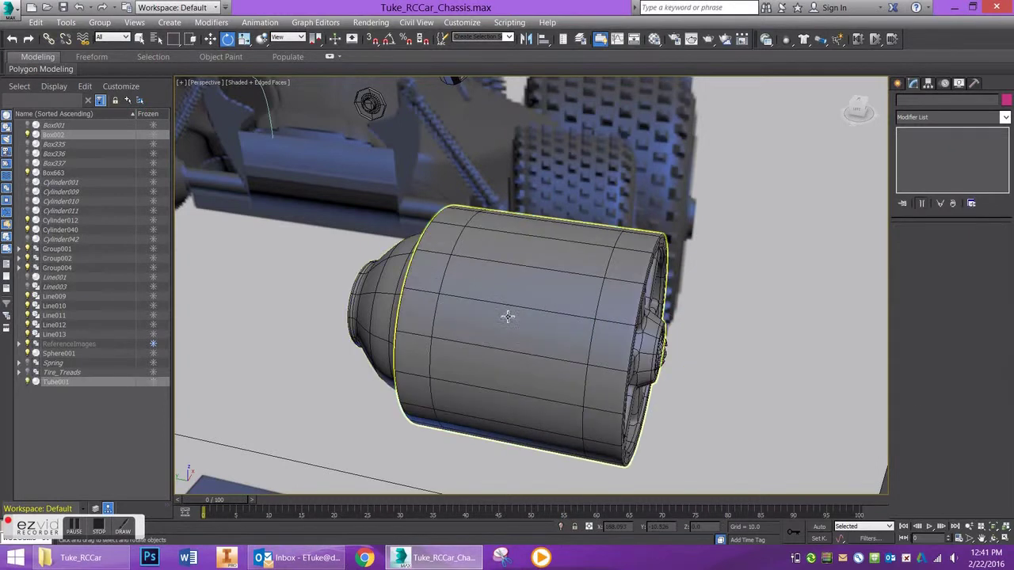
# - Hide the small hub part at the rim's outer centre and the domed sphere behind the rim
pyautogui.click(664, 347)
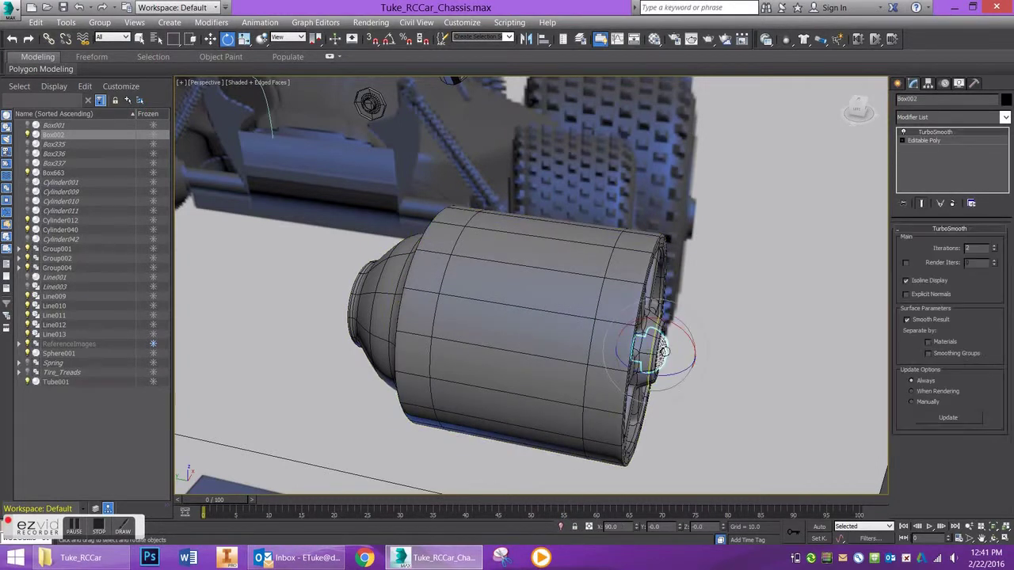
pyautogui.rightClick(664, 350)
pyautogui.click(692, 307)
pyautogui.click(505, 334)
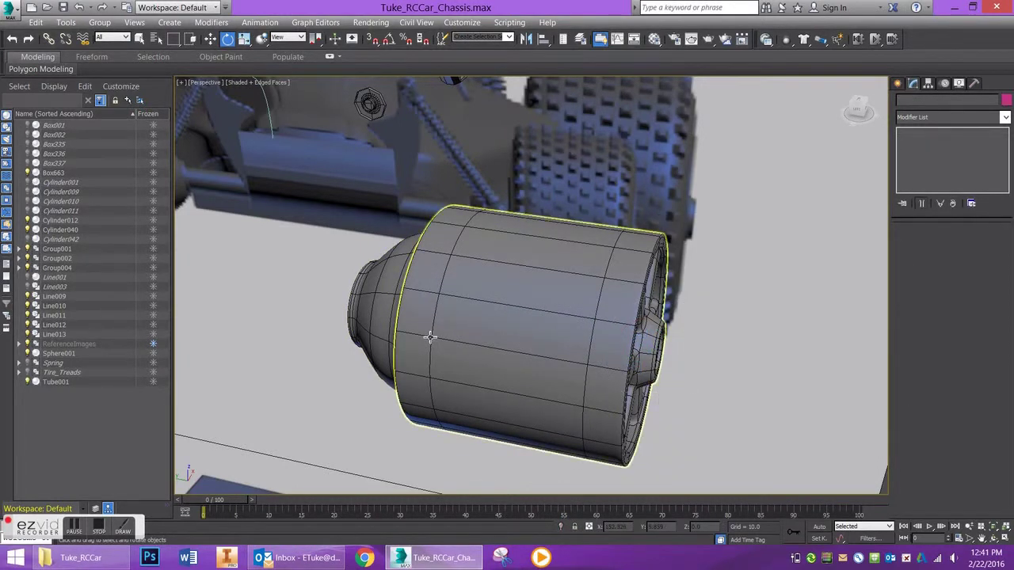
pyautogui.click(378, 305)
pyautogui.rightClick(378, 305)
pyautogui.click(430, 249)
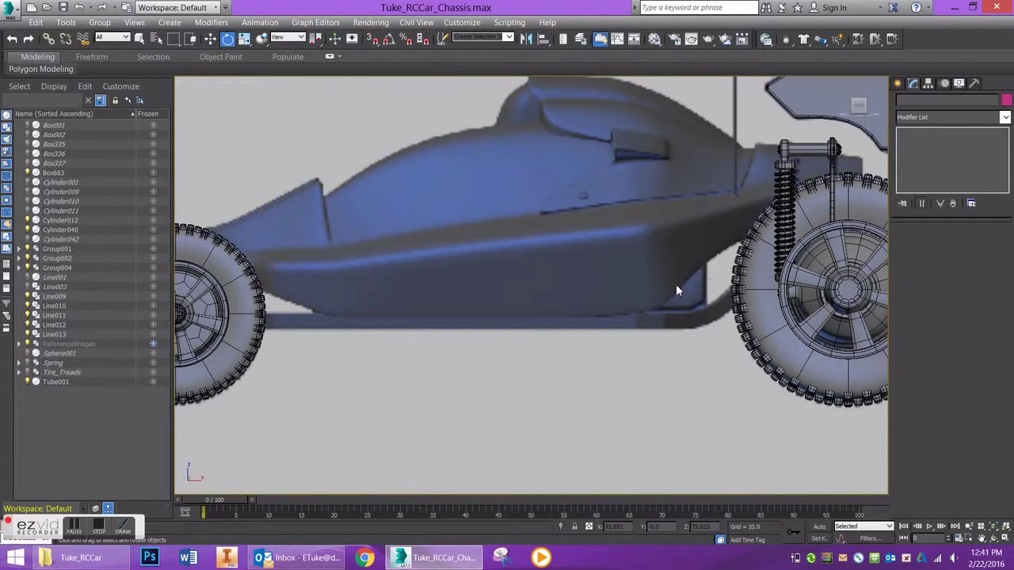
# - Hide every object except the rear wheel rim in the front view
pyautogui.moveTo(567, 234); pyautogui.dragTo(510, 315, button='middle')
pyautogui.click(631, 328)
pyautogui.rightClick(631, 328)
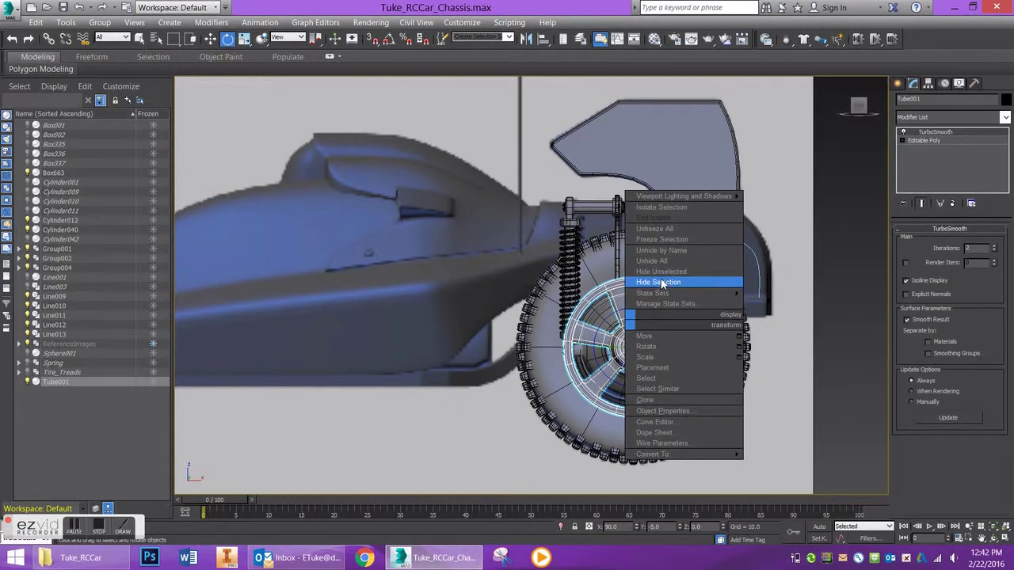
pyautogui.click(662, 275)
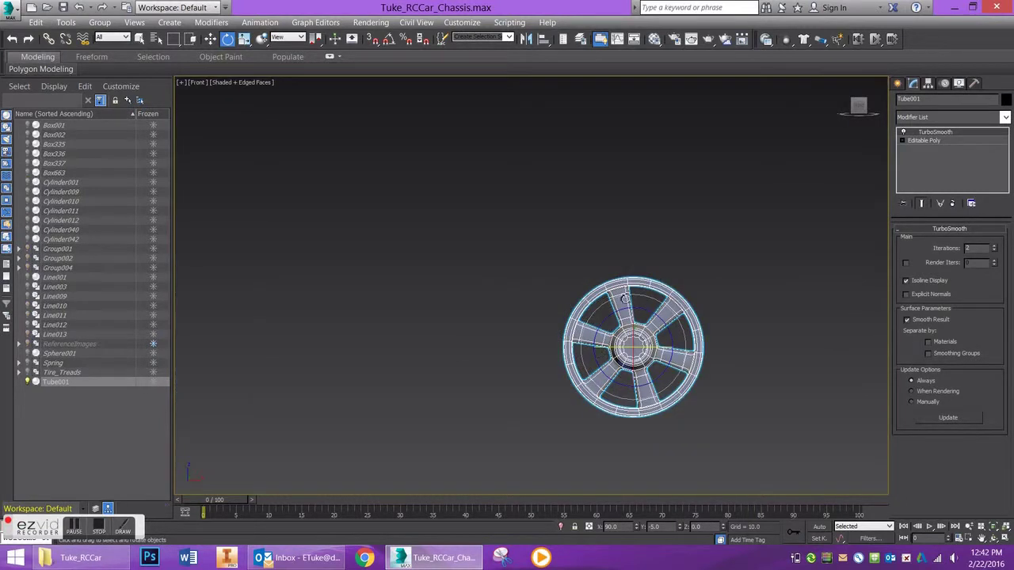
pyautogui.click(535, 315)
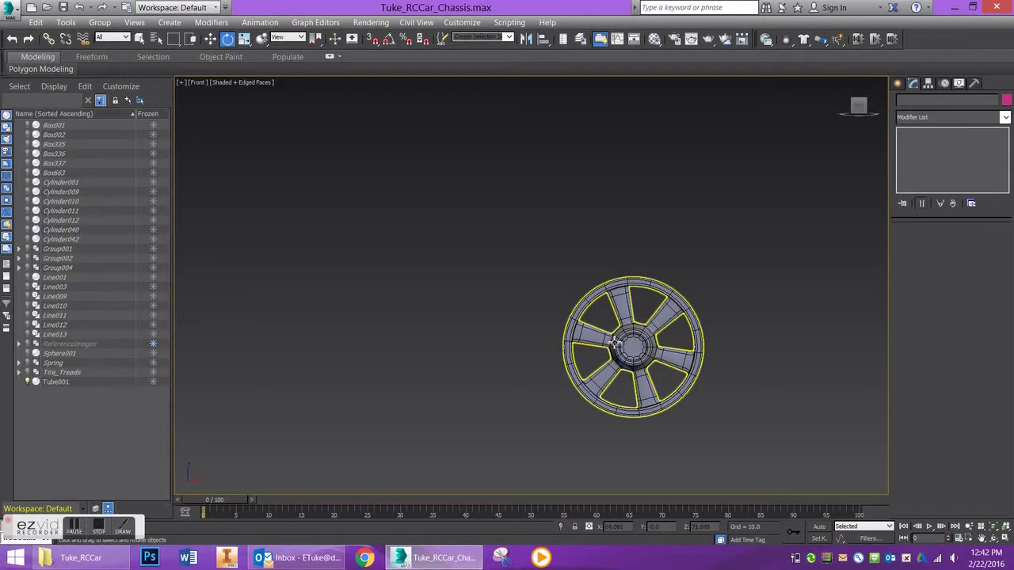
# - Unhide the three planes inside the ReferenceImages group and select the wheel rim
pyautogui.click(20, 346)
pyautogui.click(37, 358)
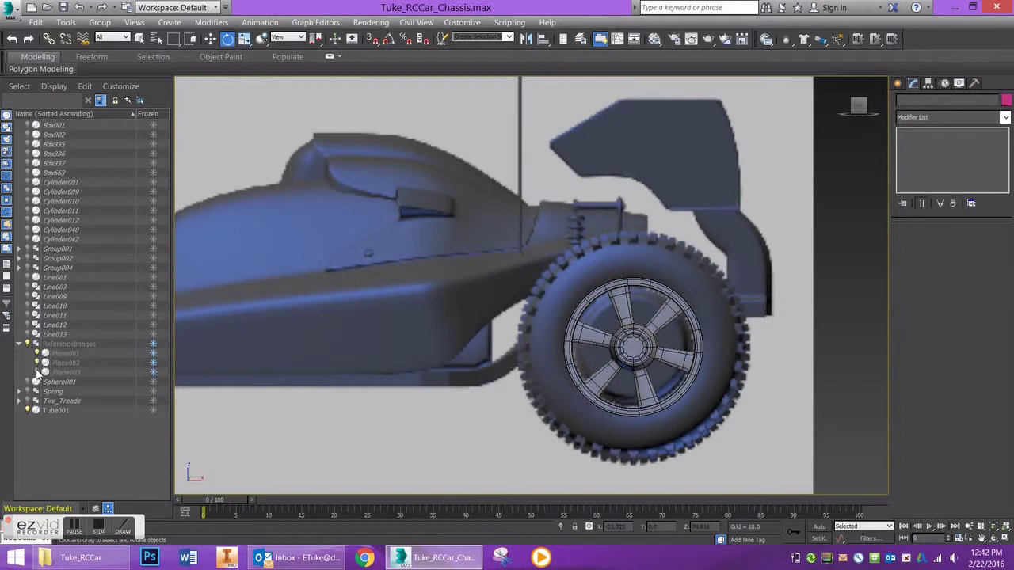
pyautogui.click(578, 333)
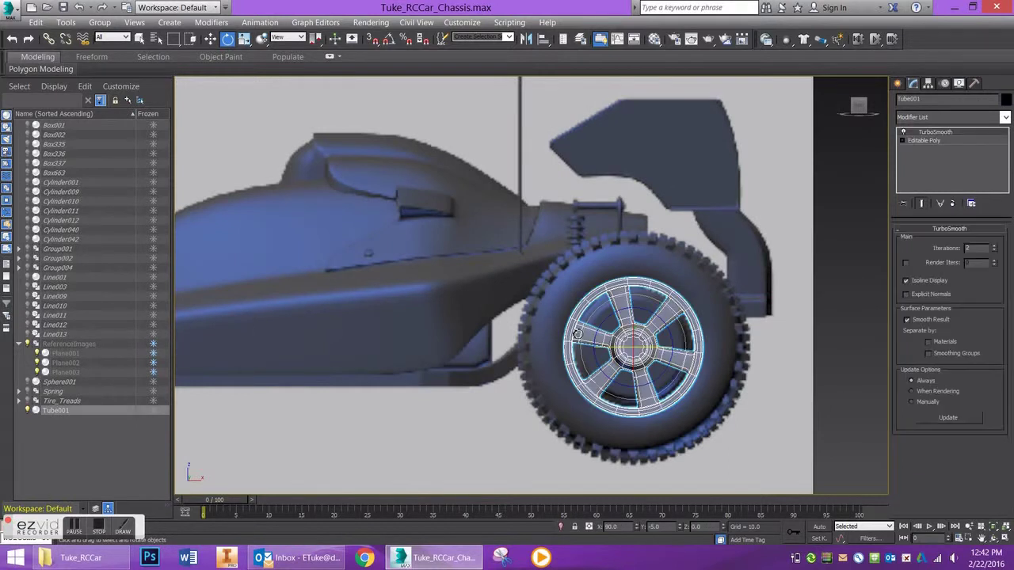
# - Draw an 8-sided cylinder from the rim's centre, about 12 units in radius and 8 units high
pyautogui.scroll(4, 611, 334)
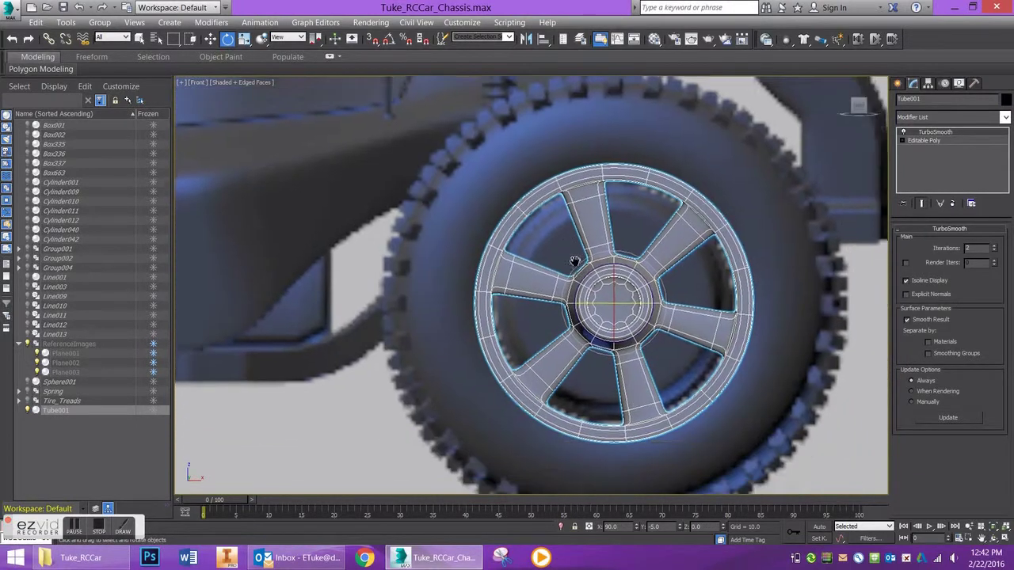
pyautogui.click(898, 84)
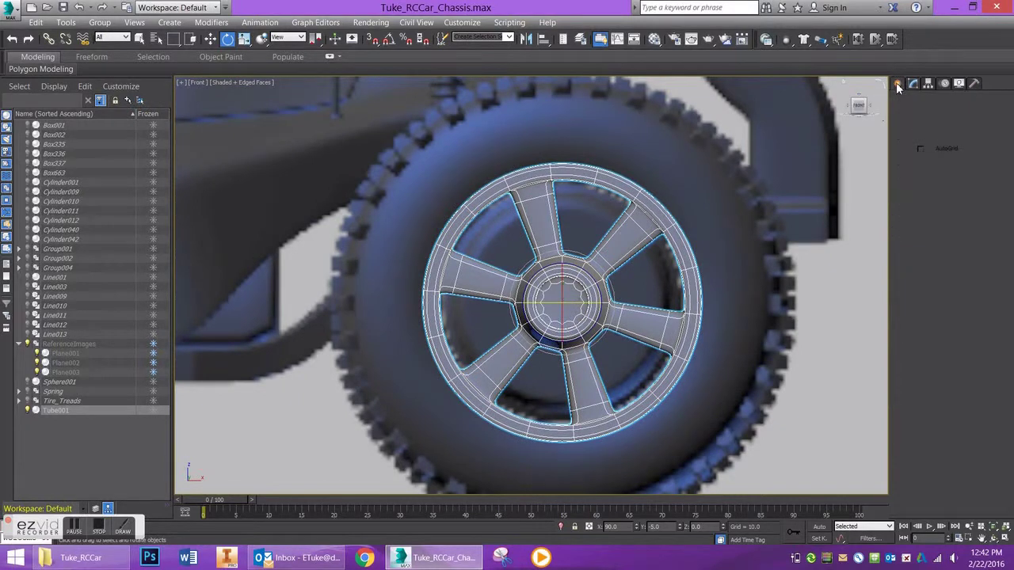
pyautogui.click(921, 189)
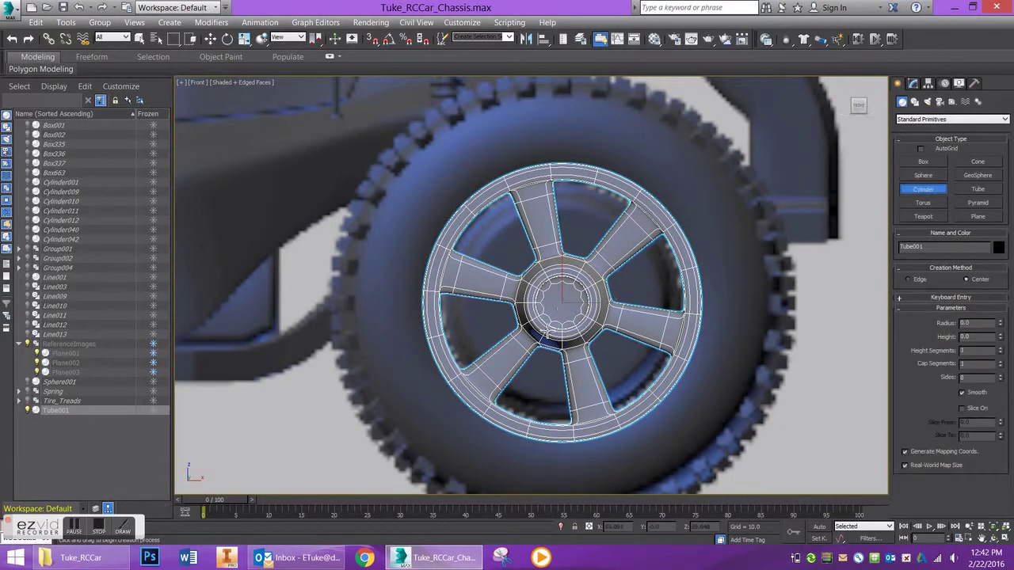
pyautogui.moveTo(562, 304); pyautogui.dragTo(622, 198)
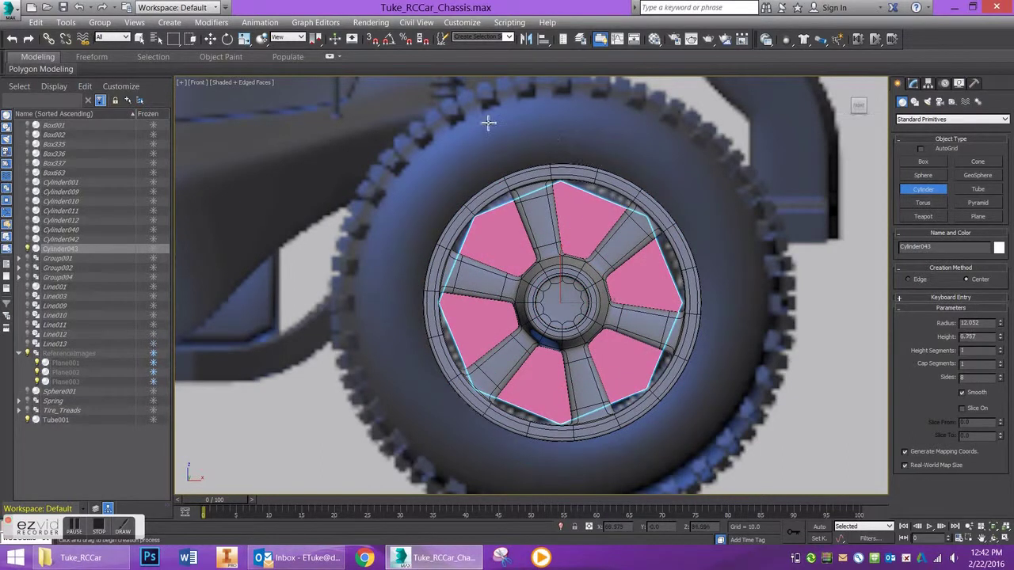
# - Move the cylinder sideways into the wheel rim, just behind the spokes, using a wireframe left view
pyautogui.press('l')
pyautogui.press('z')
pyautogui.scroll(3, 561, 244)
pyautogui.scroll(2, 560, 244)
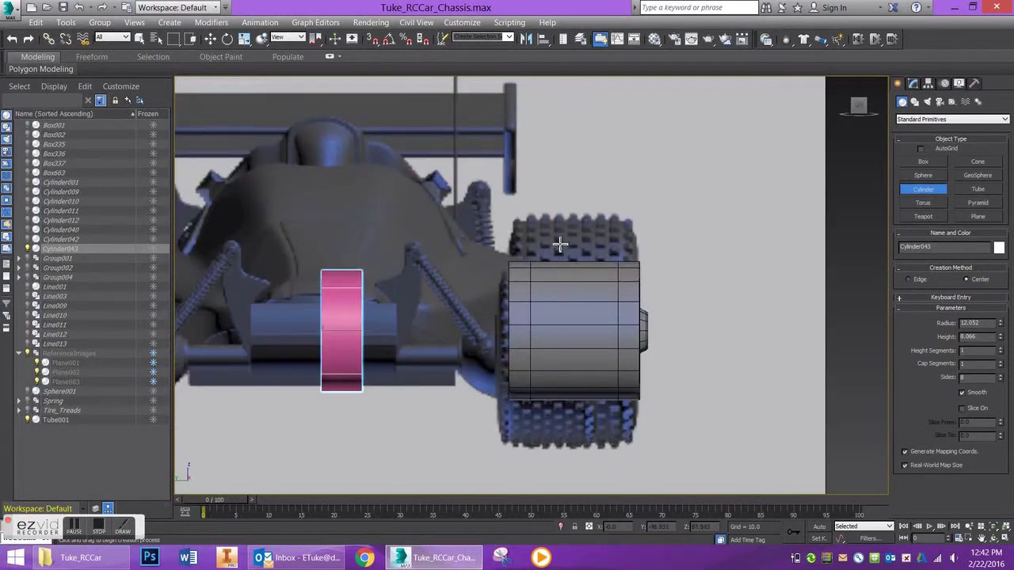
pyautogui.press('F3')
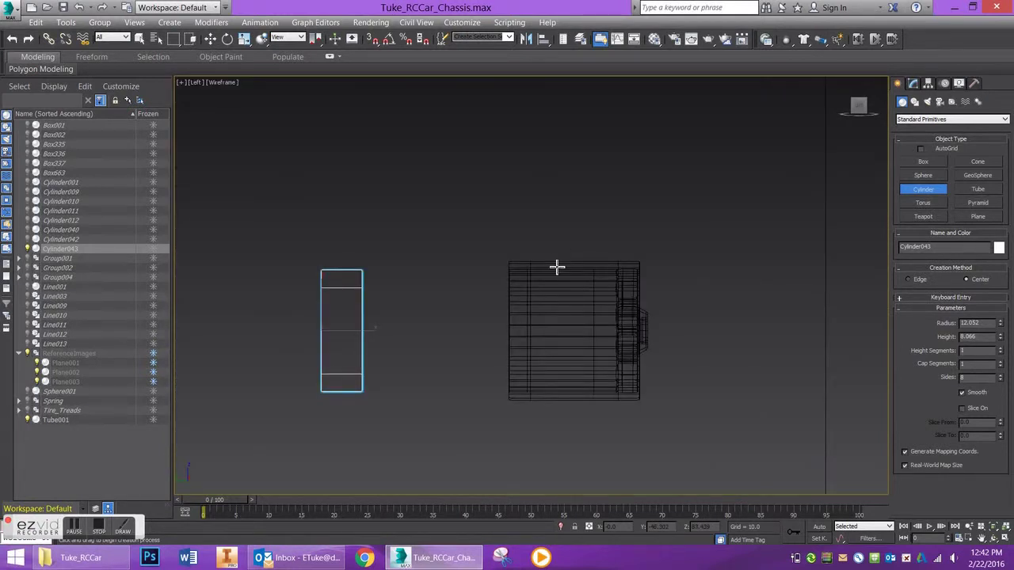
pyautogui.press('w')
pyautogui.moveTo(368, 337); pyautogui.dragTo(615, 274)
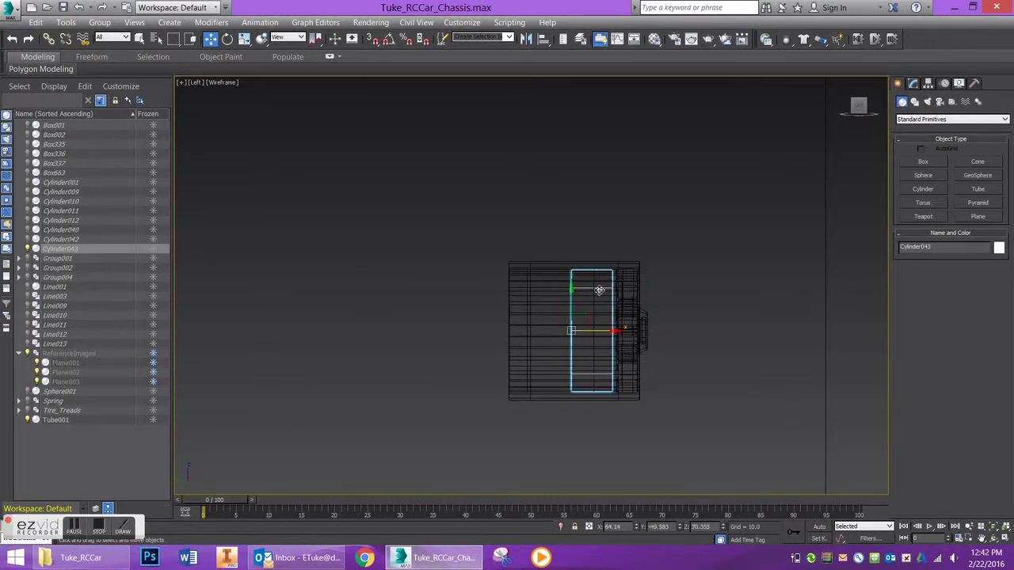
# - Convert the new cylinder inside the rim to an Editable Poly
pyautogui.click(912, 84)
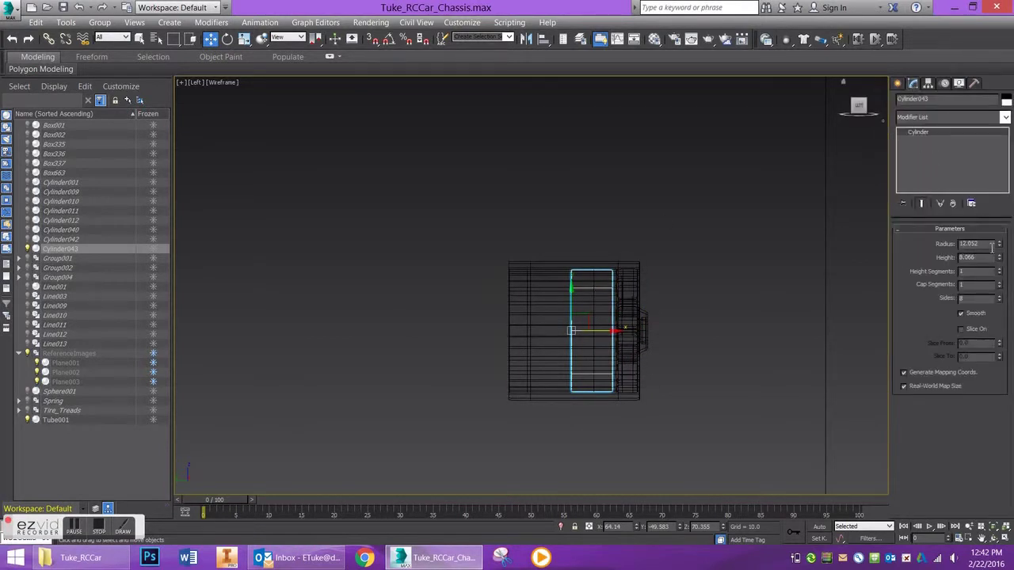
pyautogui.rightClick(595, 323)
pyautogui.moveTo(623, 454)
pyautogui.click(721, 463)
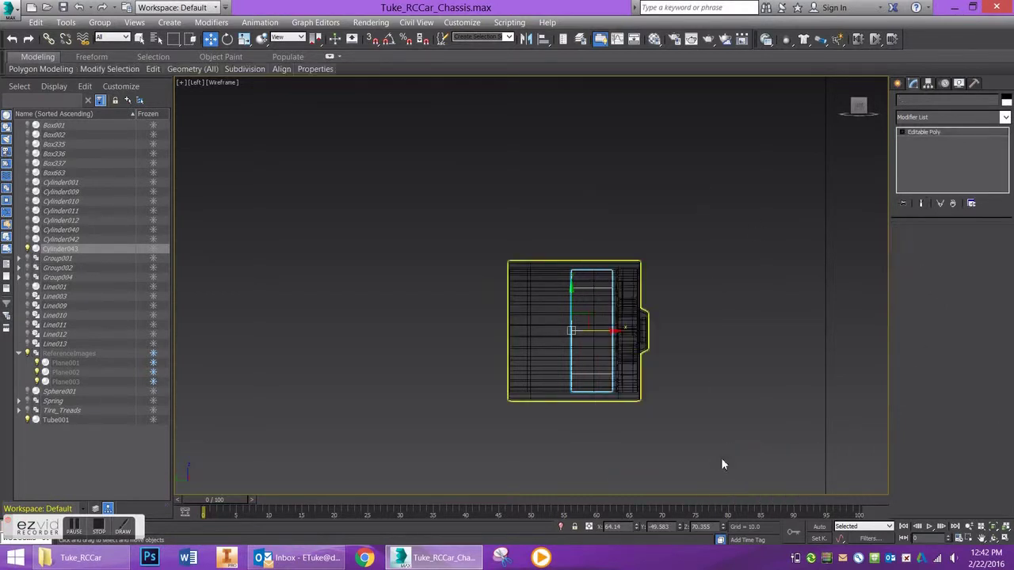
# - Pull the cylinder's inner-end vertices back to the rim's rear edge and adjust them
pyautogui.click(911, 242)
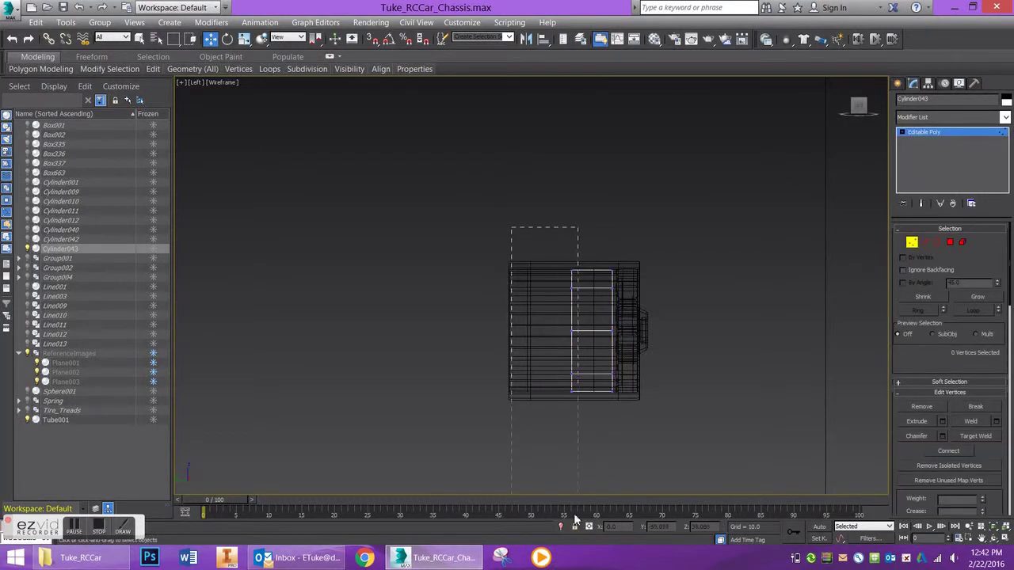
pyautogui.moveTo(584, 512); pyautogui.dragTo(584, 511)
pyautogui.moveTo(608, 336); pyautogui.dragTo(544, 340)
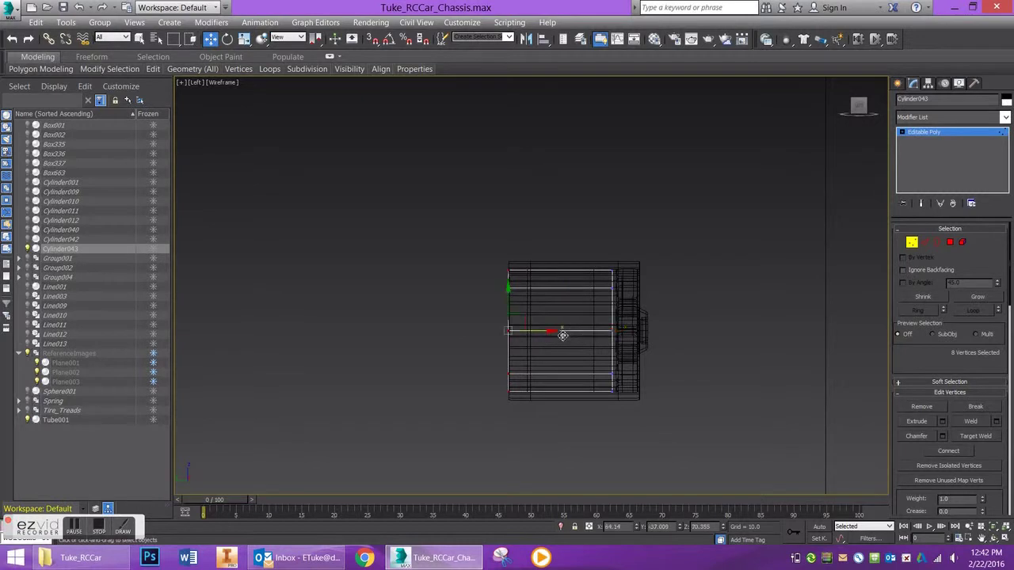
pyautogui.moveTo(582, 478); pyautogui.dragTo(581, 479)
pyautogui.moveTo(641, 338); pyautogui.dragTo(644, 333)
pyautogui.keyDown('alt'); pyautogui.moveTo(644, 333); pyautogui.dragTo(682, 313, button='middle'); pyautogui.keyUp('alt')
pyautogui.click(912, 243)
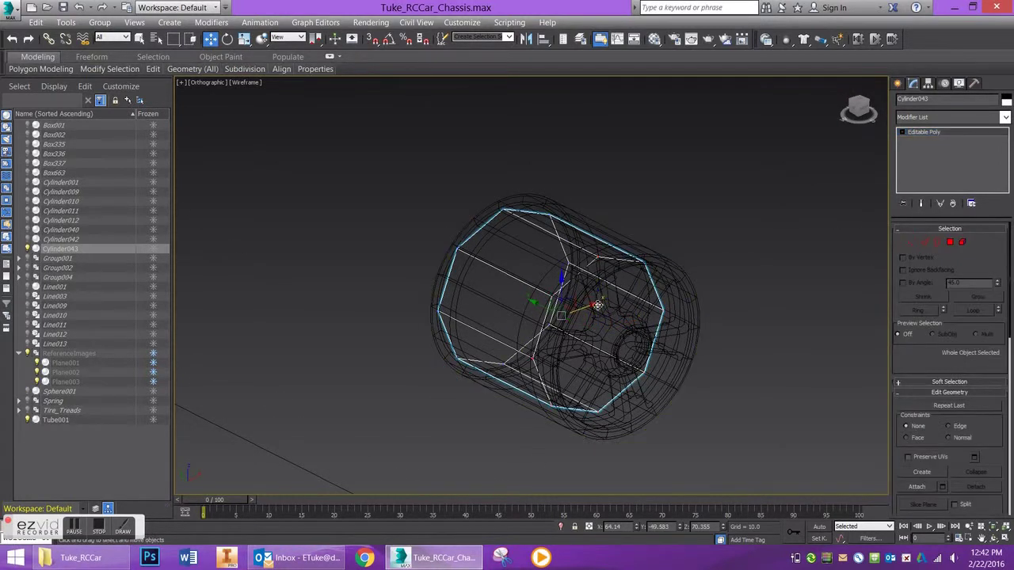
# - Return to shaded display and undo the cylinder's vertex edits and Editable Poly conversion
pyautogui.press('F3')
pyautogui.keyDown('alt'); pyautogui.moveTo(595, 349); pyautogui.dragTo(545, 309, button='middle'); pyautogui.keyUp('alt')
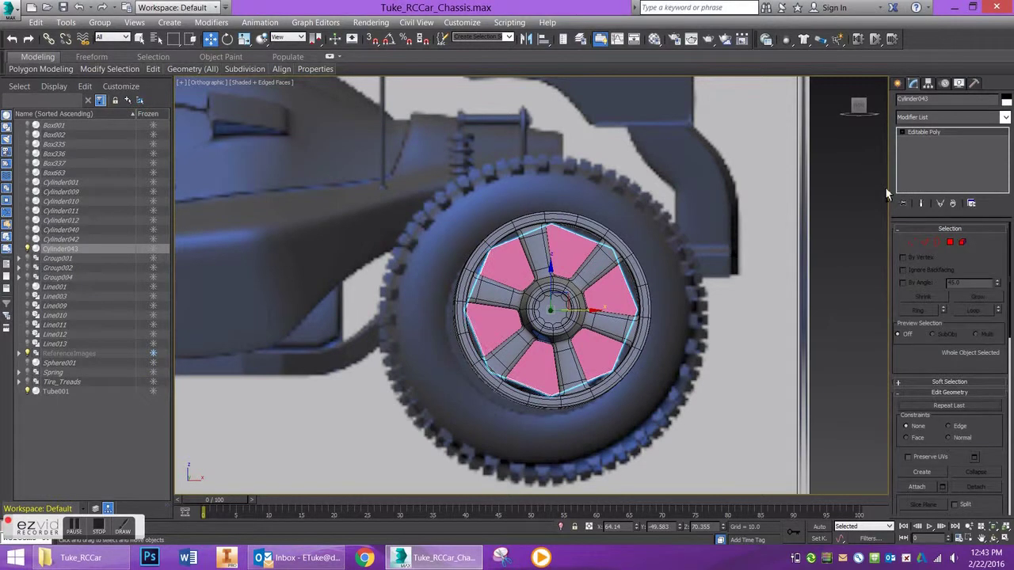
pyautogui.hotkey('ctrl', 'z')
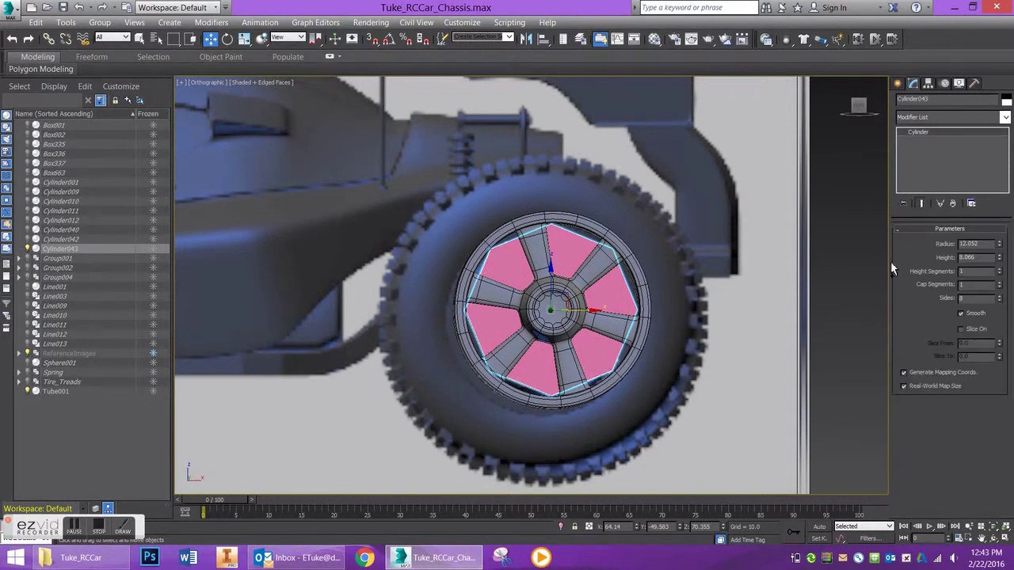
# - Set the cylinder's number of sides to 12
pyautogui.click(1001, 295)
pyautogui.click(1000, 296)
pyautogui.click(1001, 296)
pyautogui.click(1000, 295)
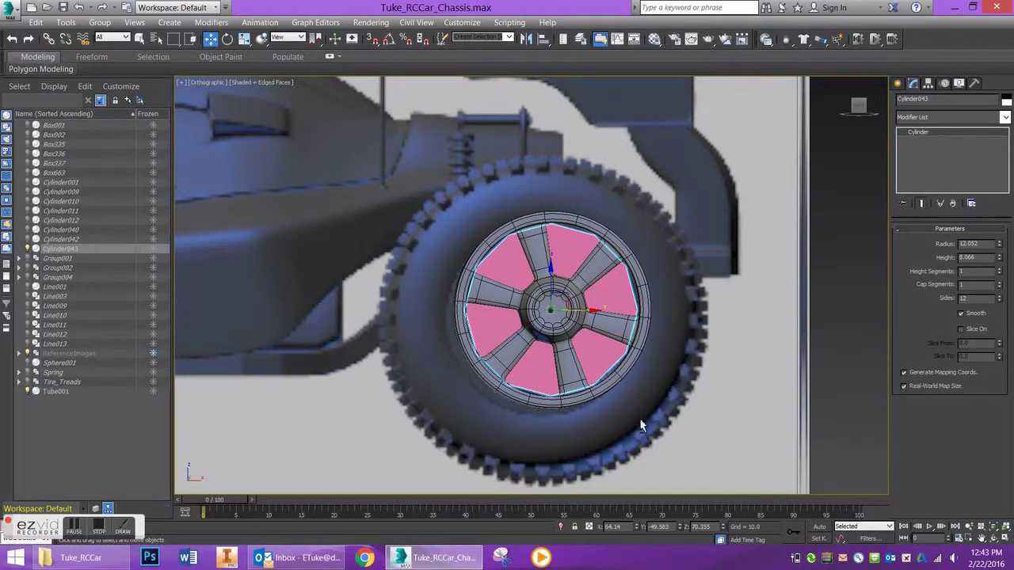
# - Convert the 12-sided cylinder to an Editable Poly
pyautogui.keyDown('alt'); pyautogui.moveTo(534, 419); pyautogui.dragTo(582, 435, button='middle'); pyautogui.keyUp('alt')
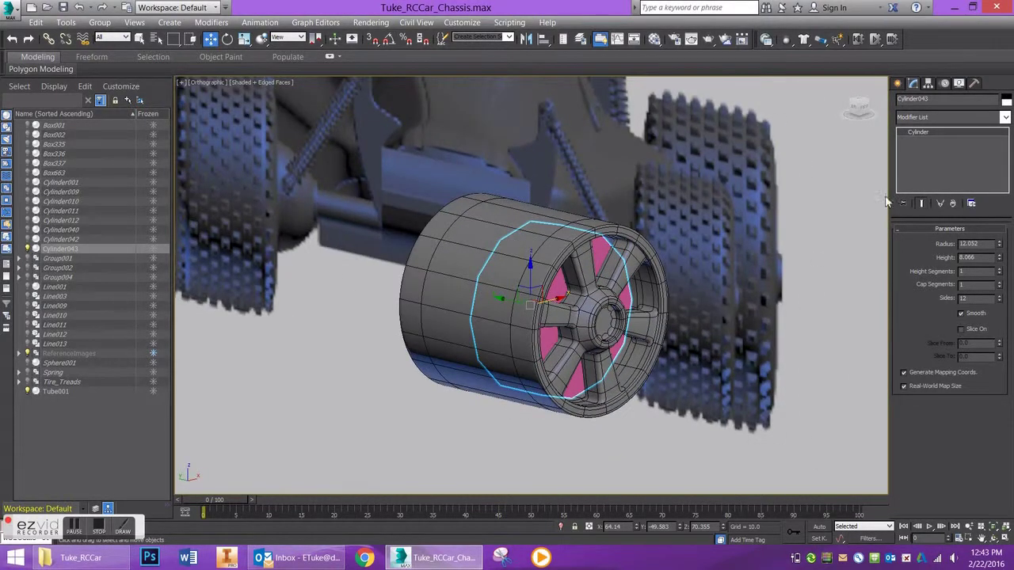
pyautogui.rightClick(580, 388)
pyautogui.moveTo(686, 513)
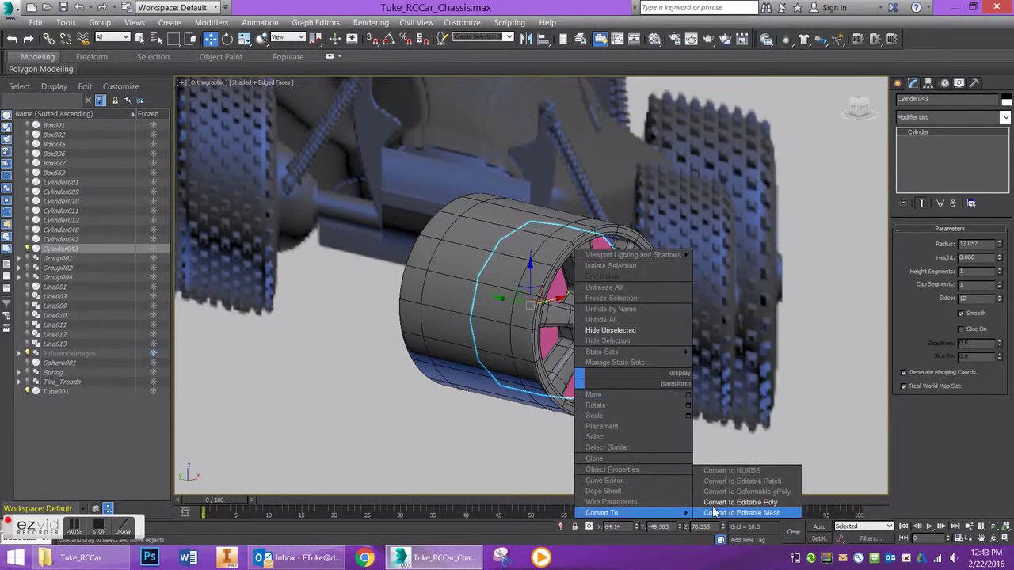
pyautogui.click(740, 502)
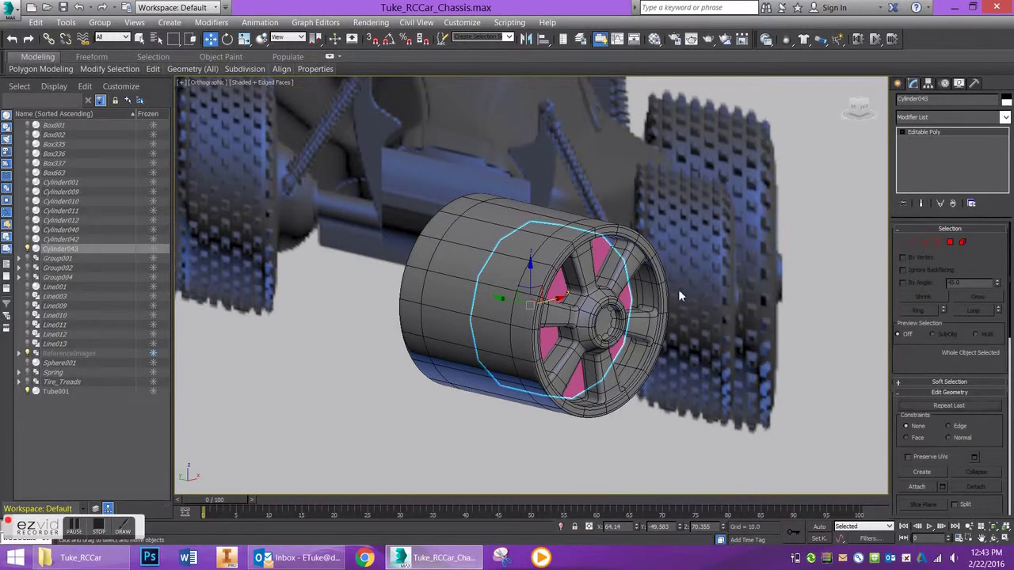
# - Extend the 12-sided cylinder's inner-end vertices back to the rim's rear edge in the wireframe left view and return to shaded display
pyautogui.press('l')
pyautogui.press('f')
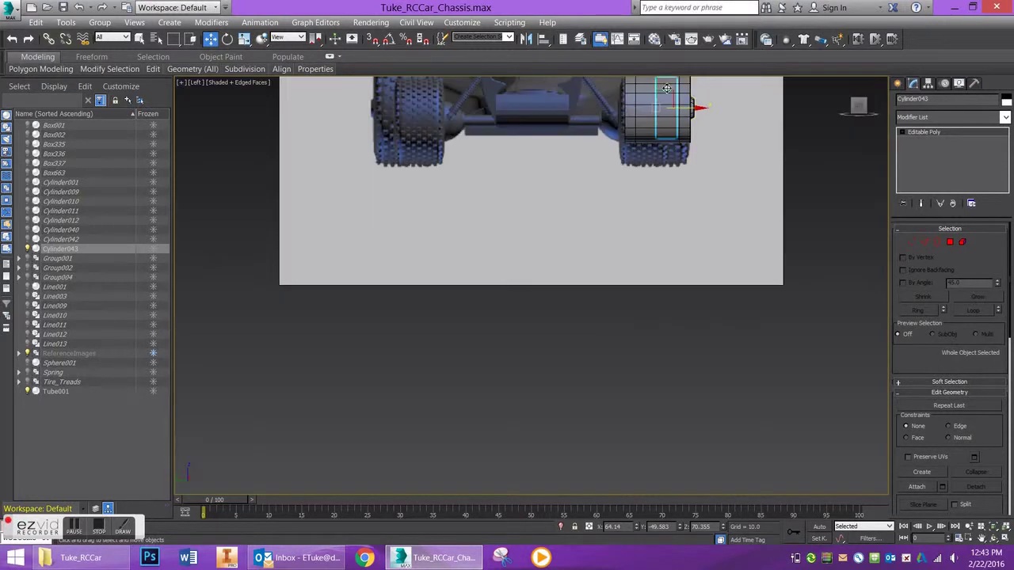
pyautogui.hotkey('alt', 'q')
pyautogui.press('F3')
pyautogui.press('1')
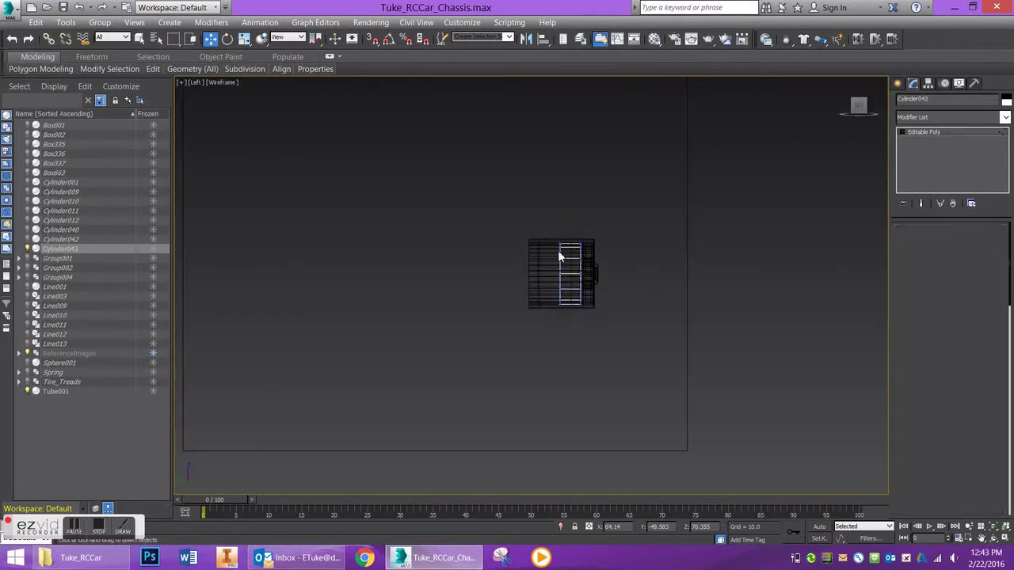
pyautogui.moveTo(568, 320); pyautogui.dragTo(568, 319)
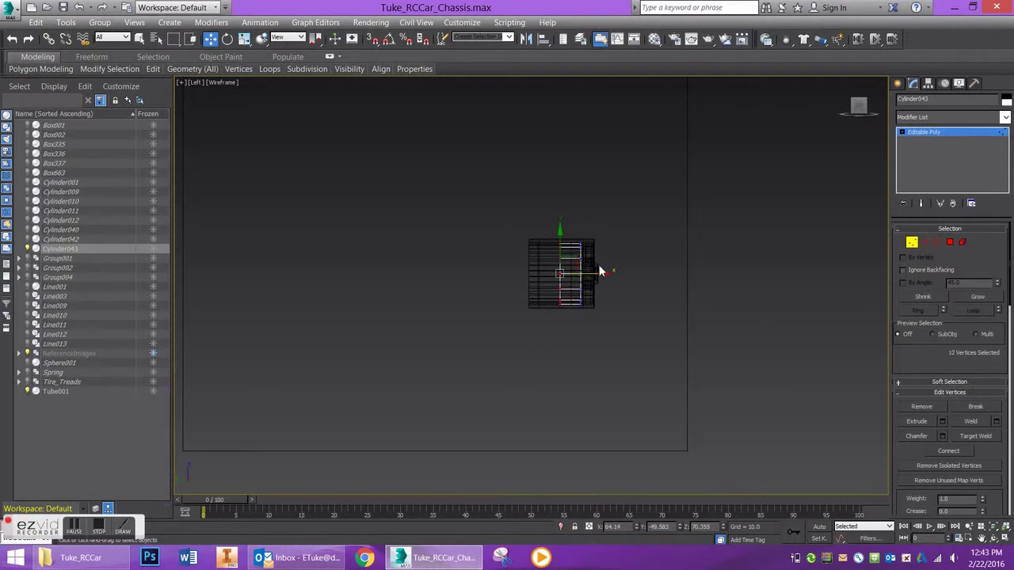
pyautogui.moveTo(600, 275); pyautogui.dragTo(568, 282)
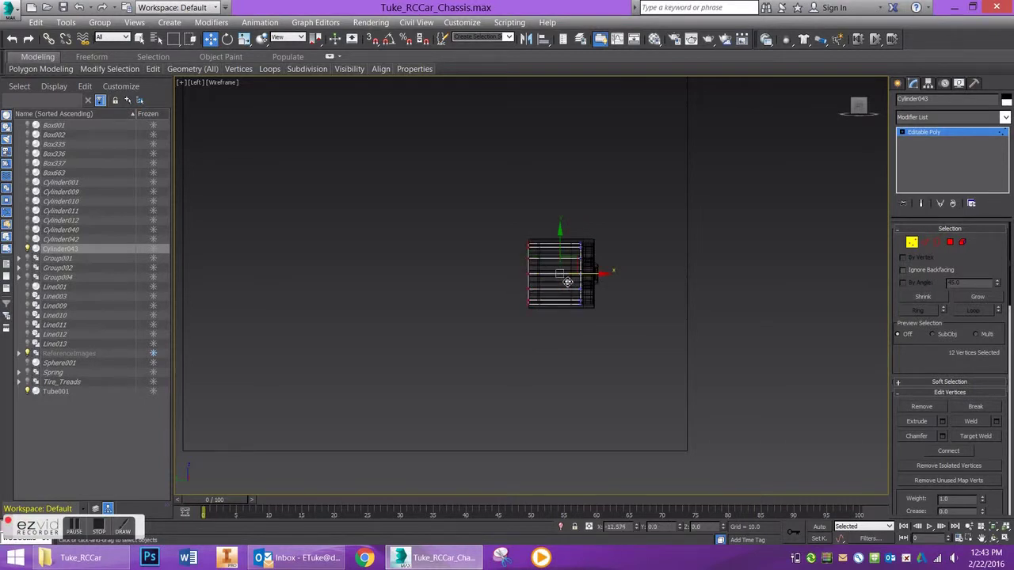
pyautogui.scroll(4, 587, 277)
pyautogui.keyDown('alt'); pyautogui.moveTo(586, 277); pyautogui.dragTo(530, 309, button='middle'); pyautogui.keyUp('alt')
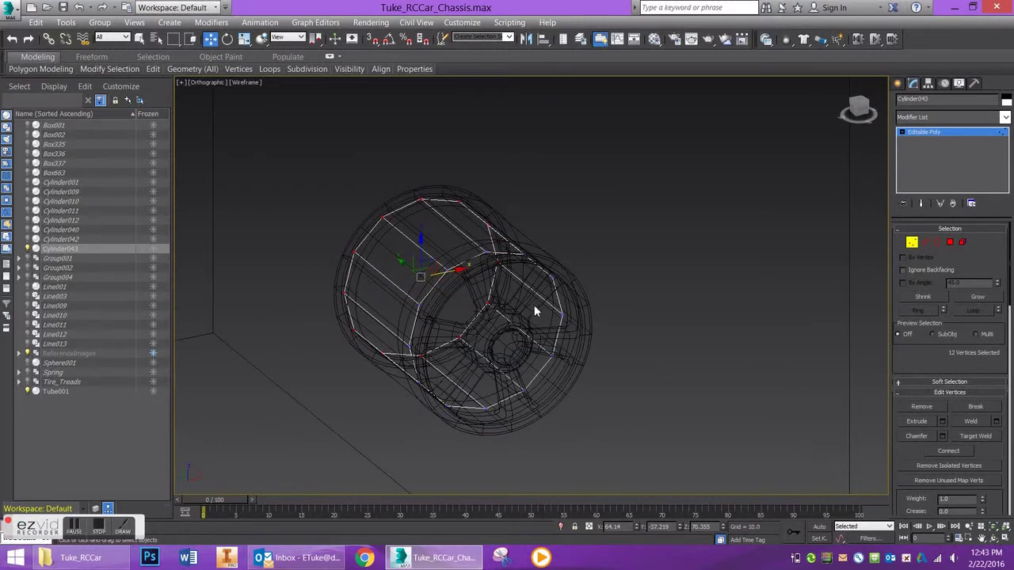
pyautogui.press('F3')
pyautogui.click(523, 325)
# - Bevel the cylinder's front cap polygon slightly outward toward the spokes with a smaller outline
pyautogui.keyDown('alt'); pyautogui.moveTo(609, 270); pyautogui.dragTo(570, 202, button='middle'); pyautogui.keyUp('alt')
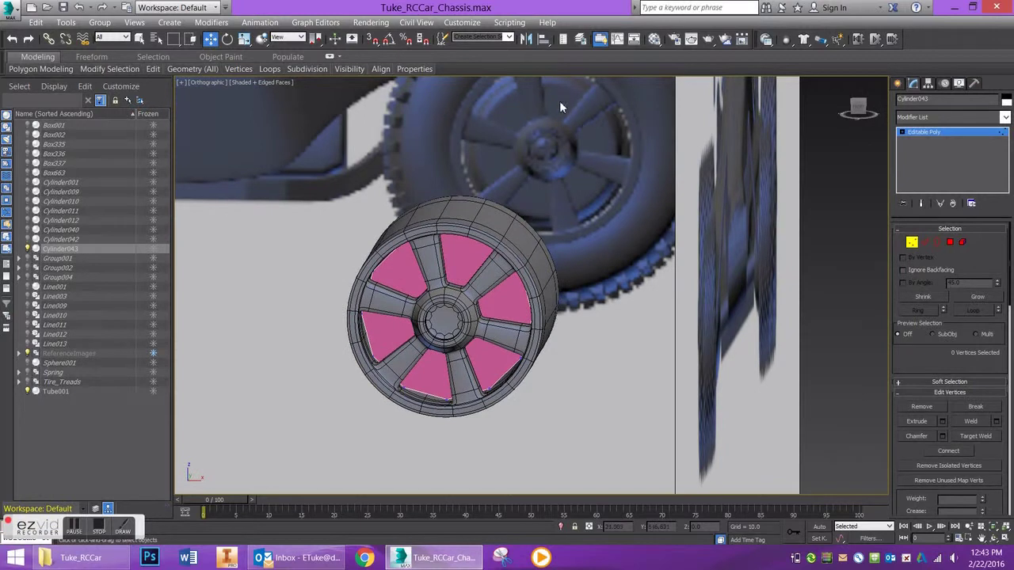
pyautogui.moveTo(560, 101); pyautogui.dragTo(571, 167, button='middle')
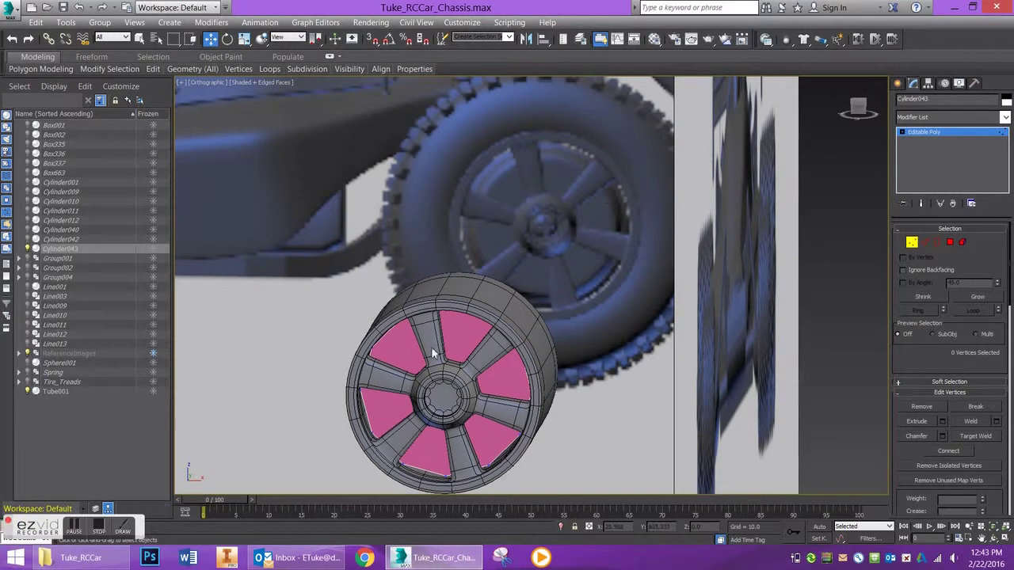
pyautogui.click(950, 242)
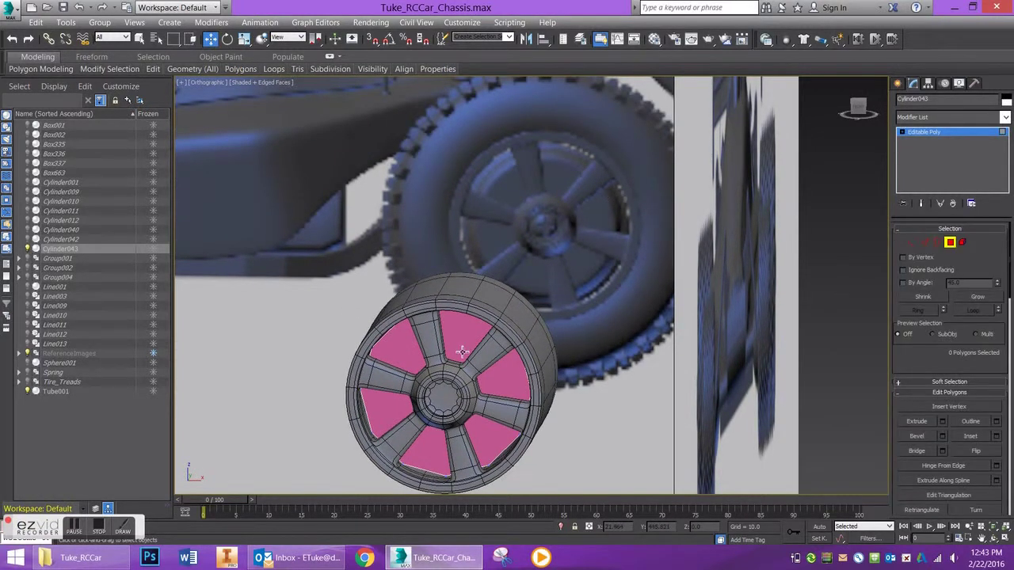
pyautogui.keyDown('alt'); pyautogui.moveTo(507, 368); pyautogui.dragTo(459, 259, button='middle'); pyautogui.keyUp('alt')
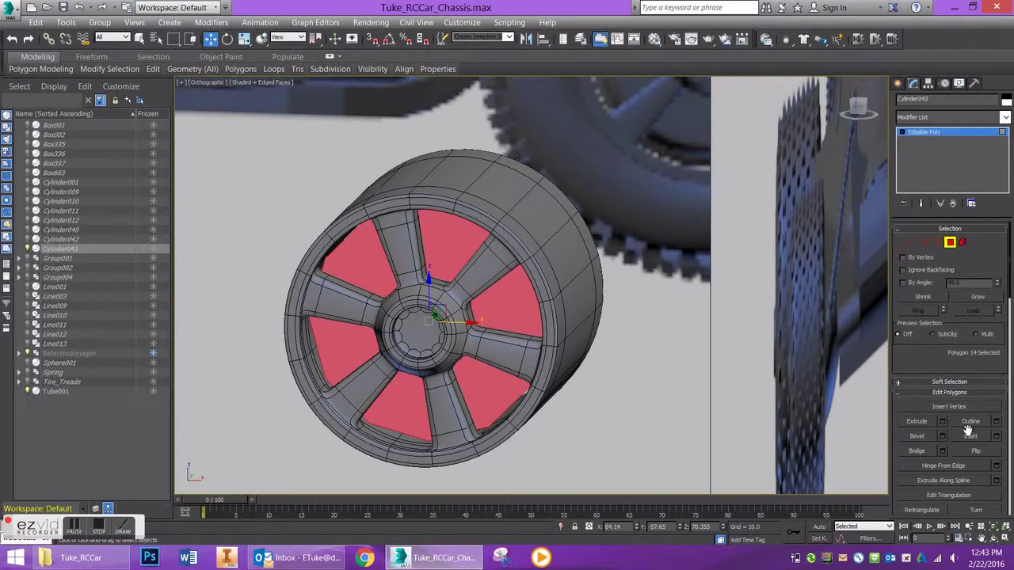
pyautogui.click(917, 436)
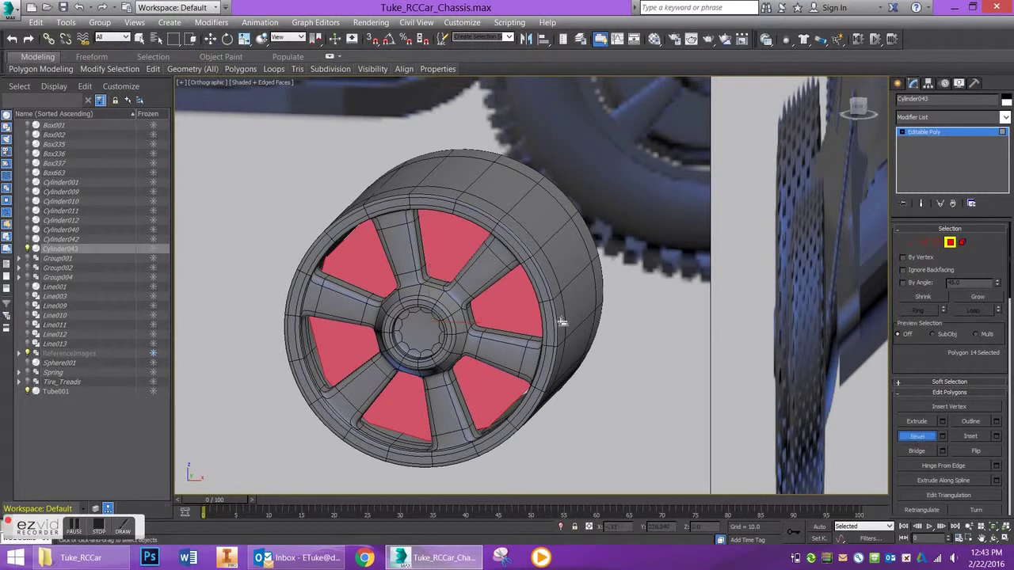
pyautogui.click(970, 437)
pyautogui.keyDown('alt'); pyautogui.moveTo(503, 306); pyautogui.dragTo(517, 297, button='middle'); pyautogui.keyUp('alt')
pyautogui.keyDown('alt'); pyautogui.moveTo(581, 144); pyautogui.dragTo(579, 148, button='middle'); pyautogui.keyUp('alt')
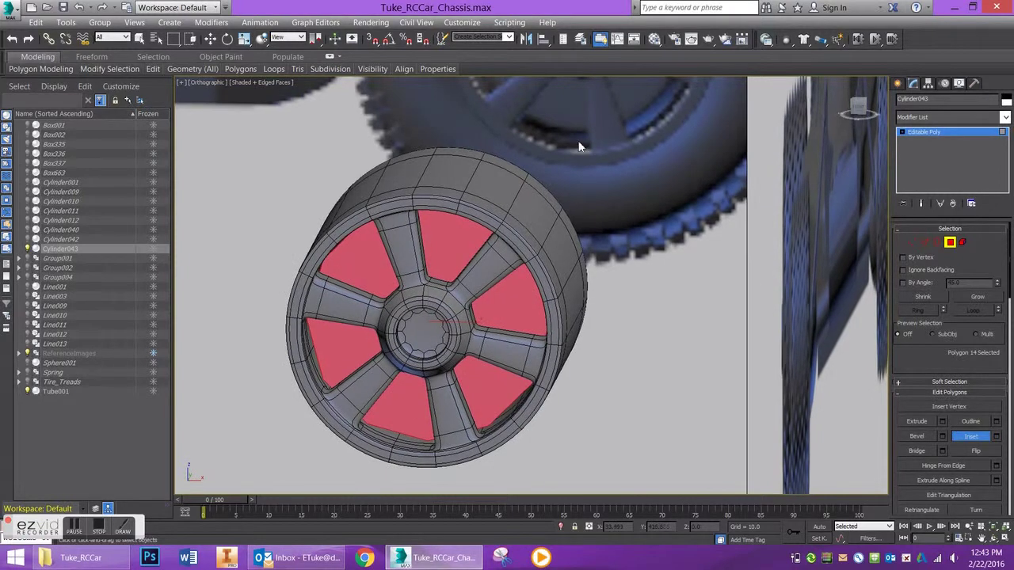
pyautogui.click(915, 436)
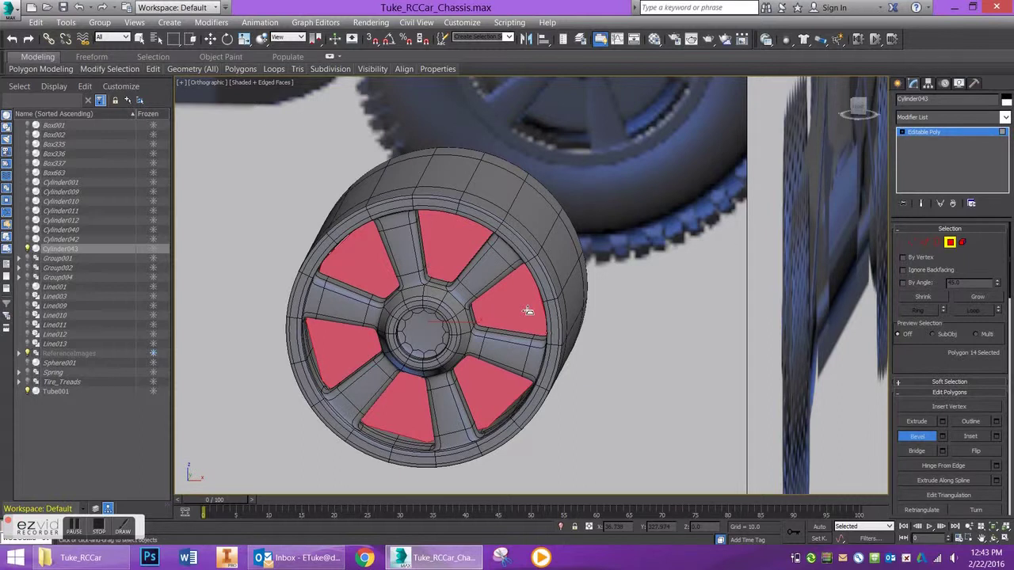
pyautogui.moveTo(528, 311); pyautogui.dragTo(516, 324)
pyautogui.keyDown('alt'); pyautogui.moveTo(515, 324); pyautogui.dragTo(543, 325, button='middle'); pyautogui.keyUp('alt')
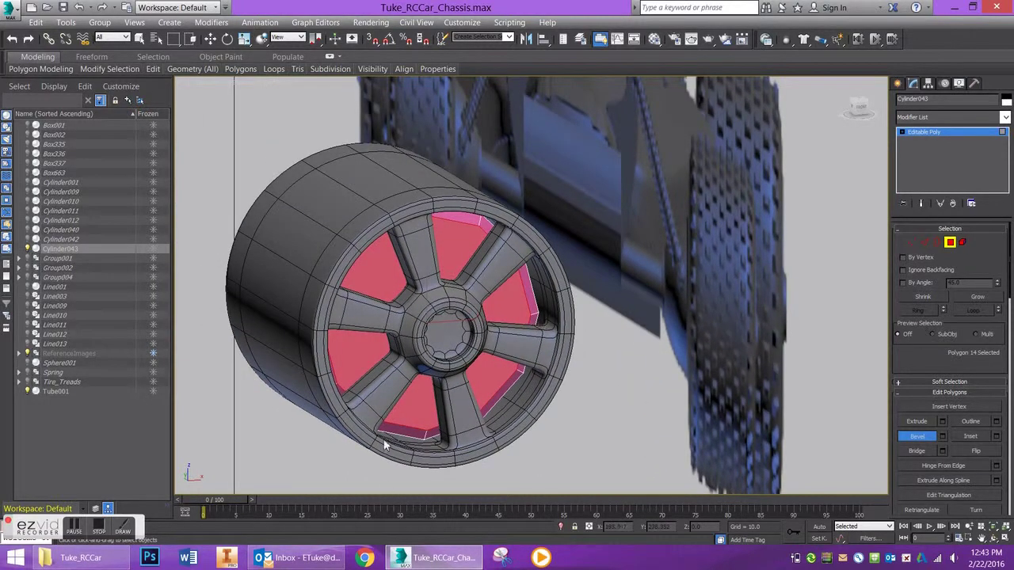
pyautogui.keyDown('alt'); pyautogui.moveTo(442, 304); pyautogui.dragTo(414, 321, button='middle'); pyautogui.keyUp('alt')
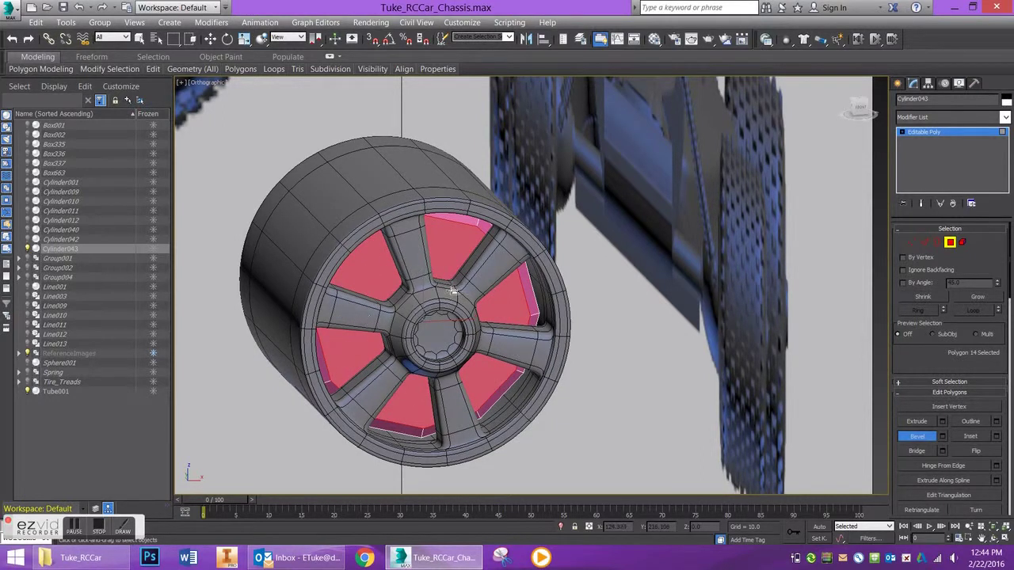
# - Inset the bevelled front cap polygon until it collapses at its centre
pyautogui.click(968, 437)
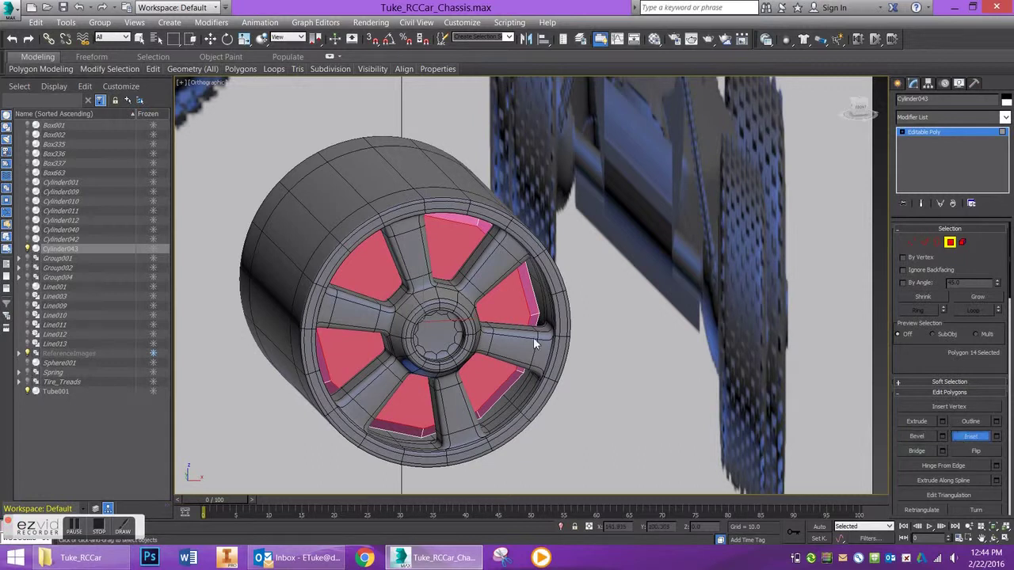
pyautogui.moveTo(460, 256); pyautogui.dragTo(415, 351)
pyautogui.press('F3')
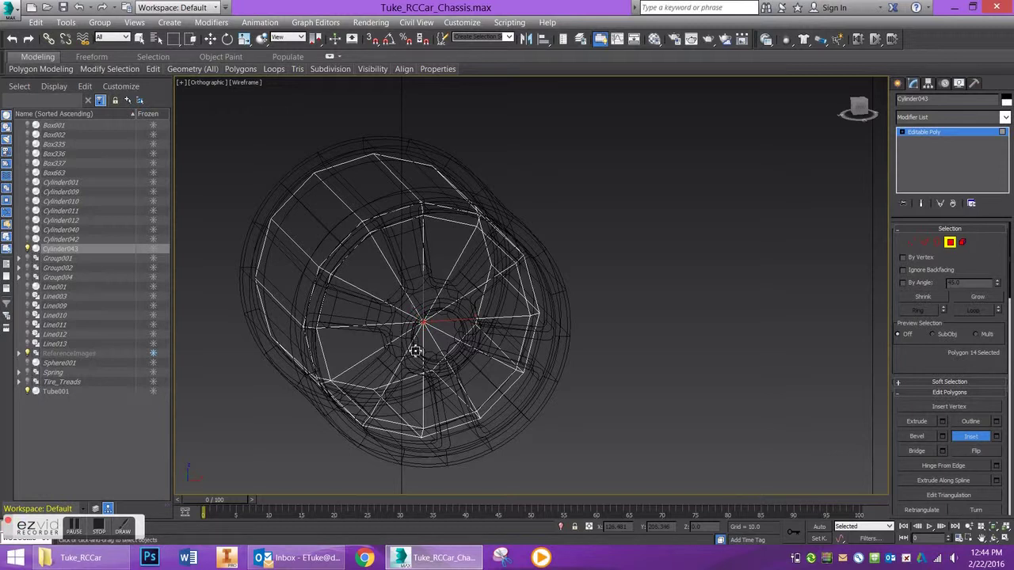
pyautogui.scroll(8, 432, 317)
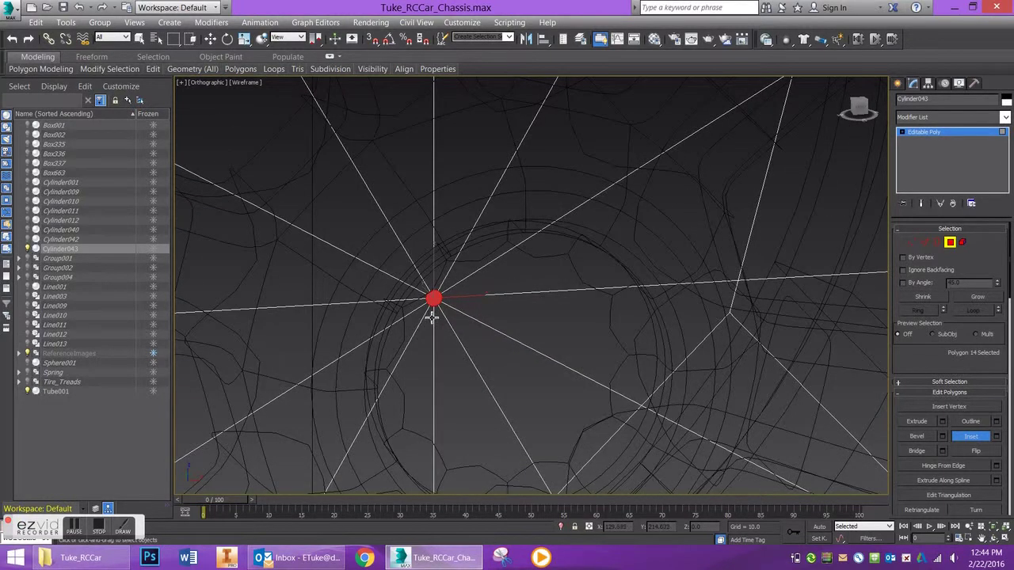
# - Weld the 12 overlapping vertices at the centre of the cylinder's front cap into a single vertex
pyautogui.click(911, 242)
pyautogui.press('w')
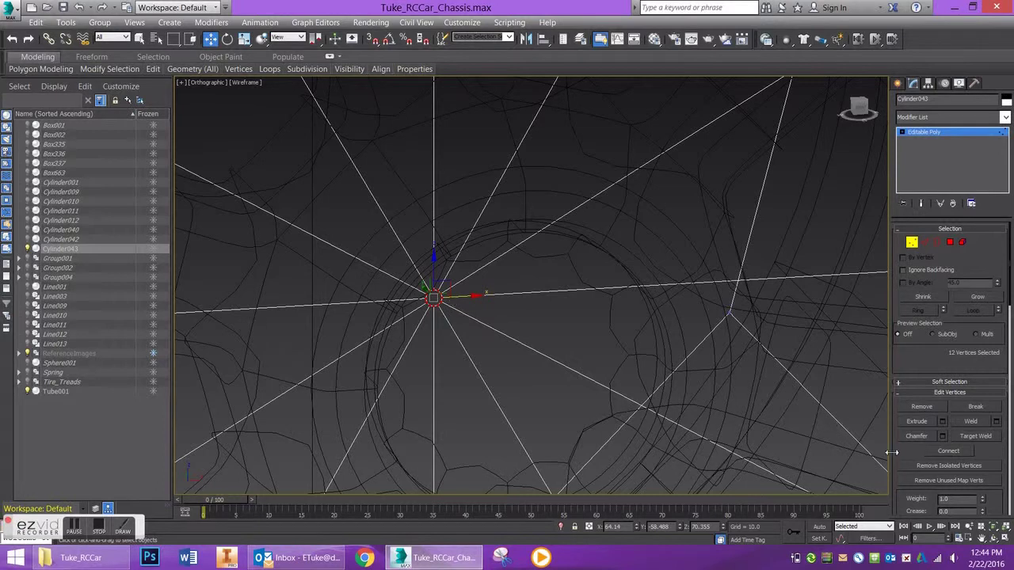
pyautogui.scroll(-3, 935, 396)
pyautogui.click(996, 354)
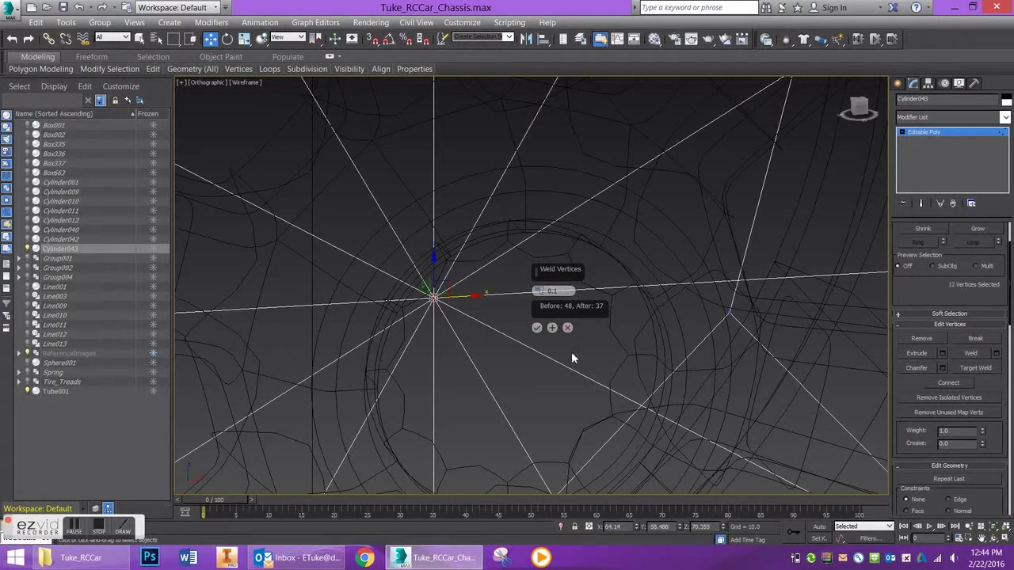
pyautogui.click(567, 329)
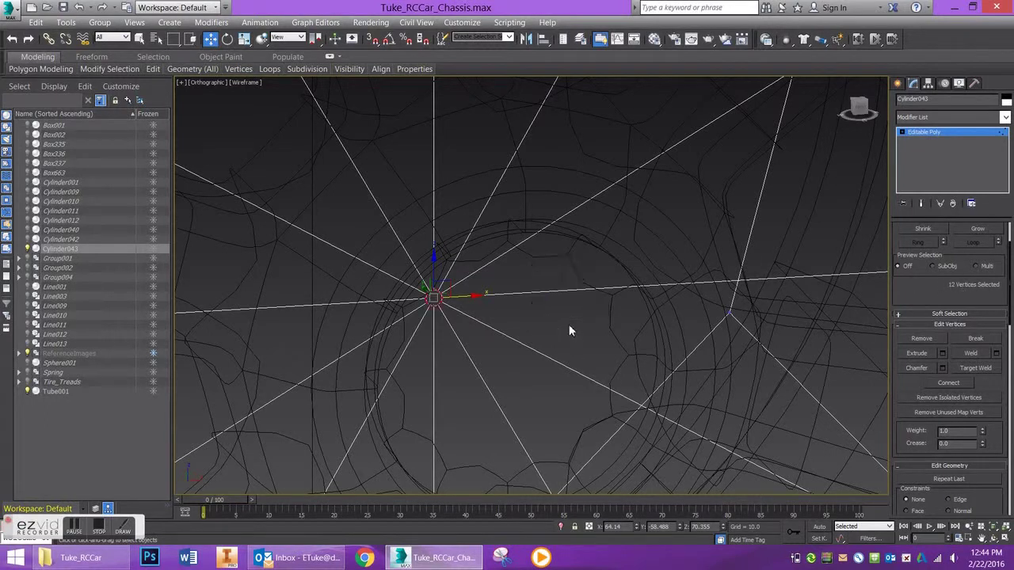
pyautogui.click(980, 356)
pyautogui.click(699, 314)
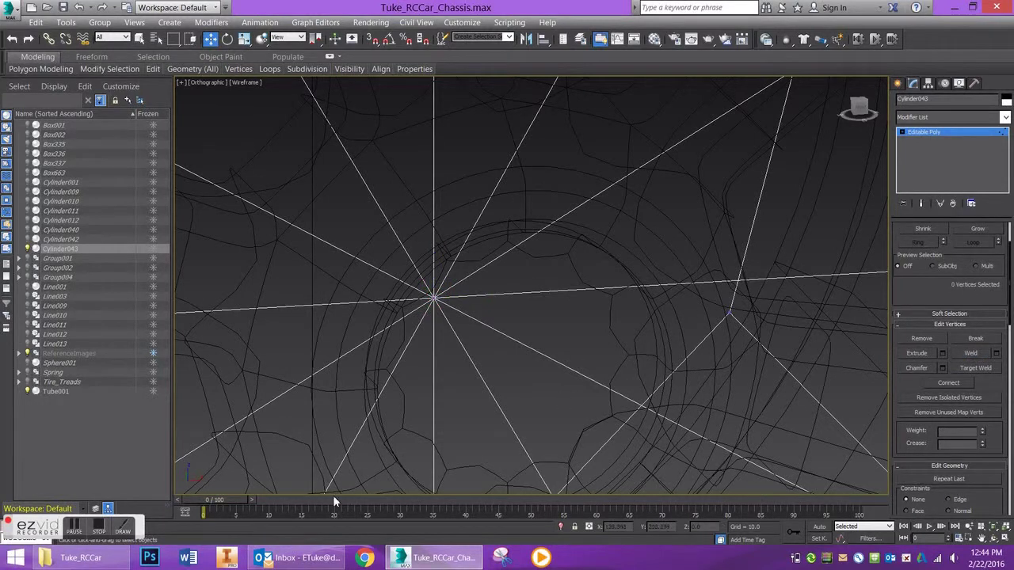
pyautogui.press('F3')
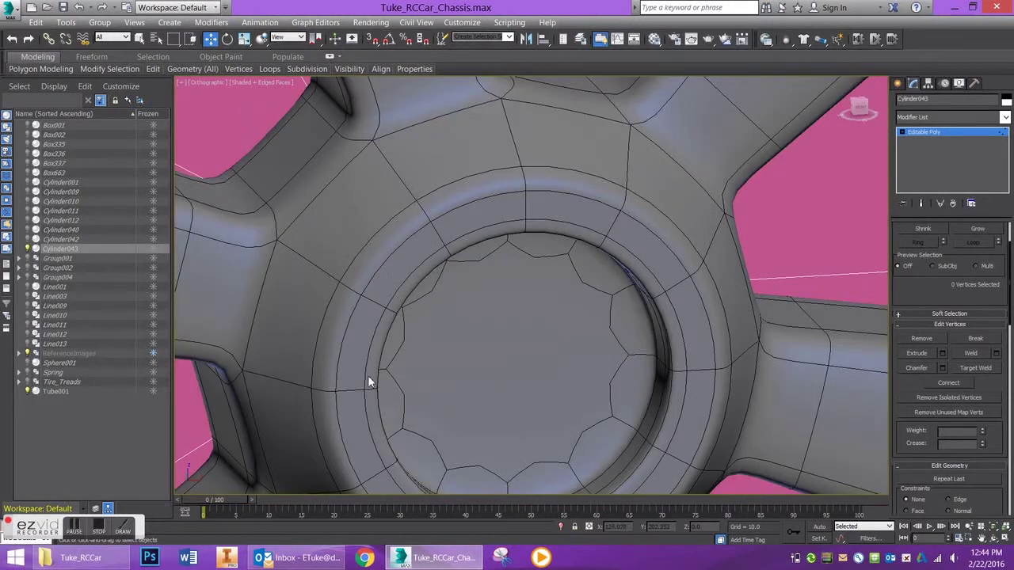
# - Select all of the cylinder's vertices in the left view and shift them slightly back, away from the spokes
pyautogui.scroll(-5, 419, 370)
pyautogui.keyDown('alt'); pyautogui.moveTo(418, 361); pyautogui.dragTo(417, 325, button='middle'); pyautogui.keyUp('alt')
pyautogui.keyDown('alt'); pyautogui.moveTo(425, 322); pyautogui.dragTo(499, 324, button='middle'); pyautogui.keyUp('alt')
pyautogui.press('u')
pyautogui.press('l')
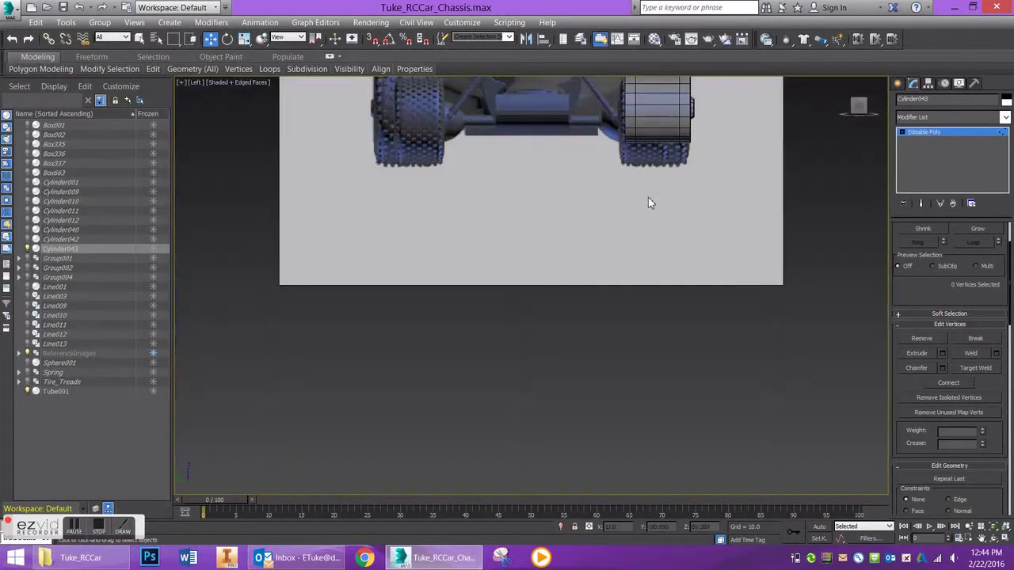
pyautogui.scroll(5, 592, 299)
pyautogui.press('F3')
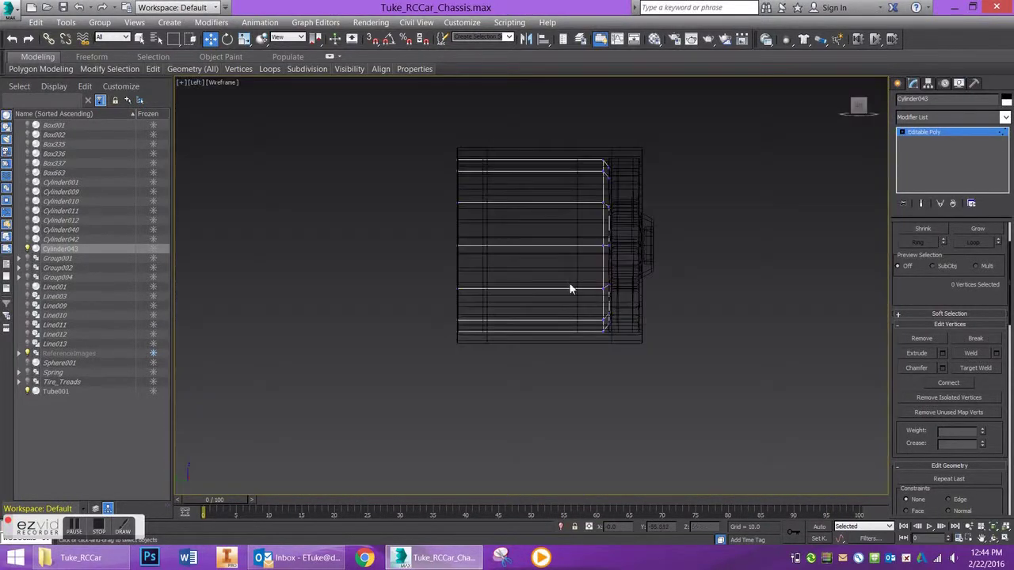
pyautogui.scroll(4, 614, 222)
pyautogui.scroll(-2, 614, 222)
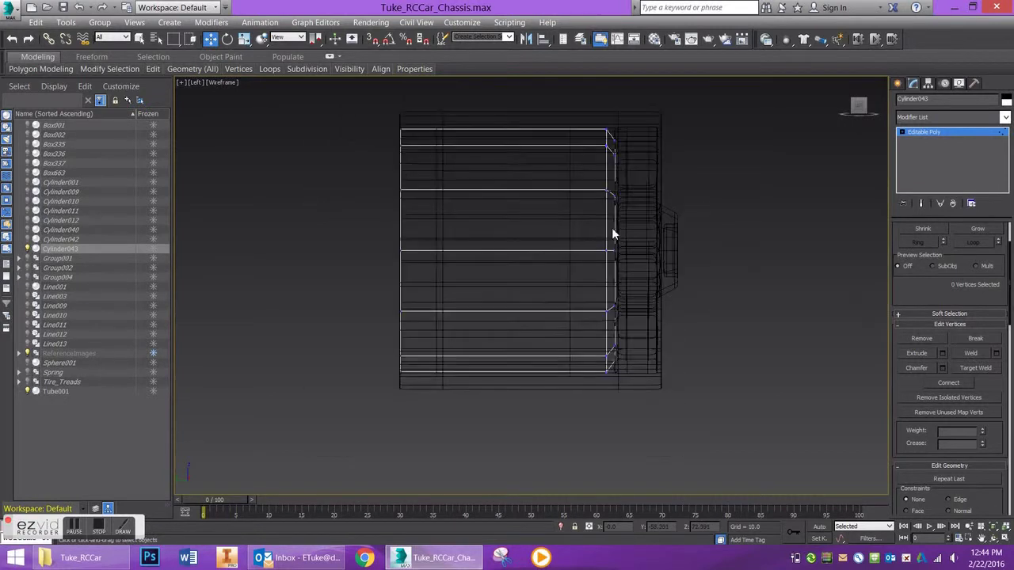
pyautogui.moveTo(441, 103); pyautogui.dragTo(652, 384)
pyautogui.moveTo(583, 254); pyautogui.dragTo(580, 253)
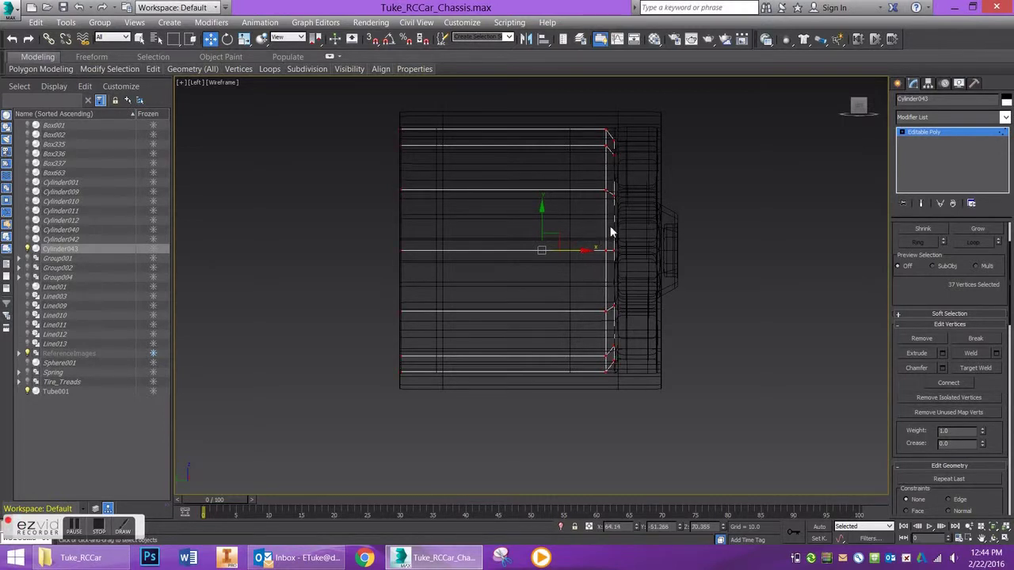
pyautogui.scroll(2, 610, 232)
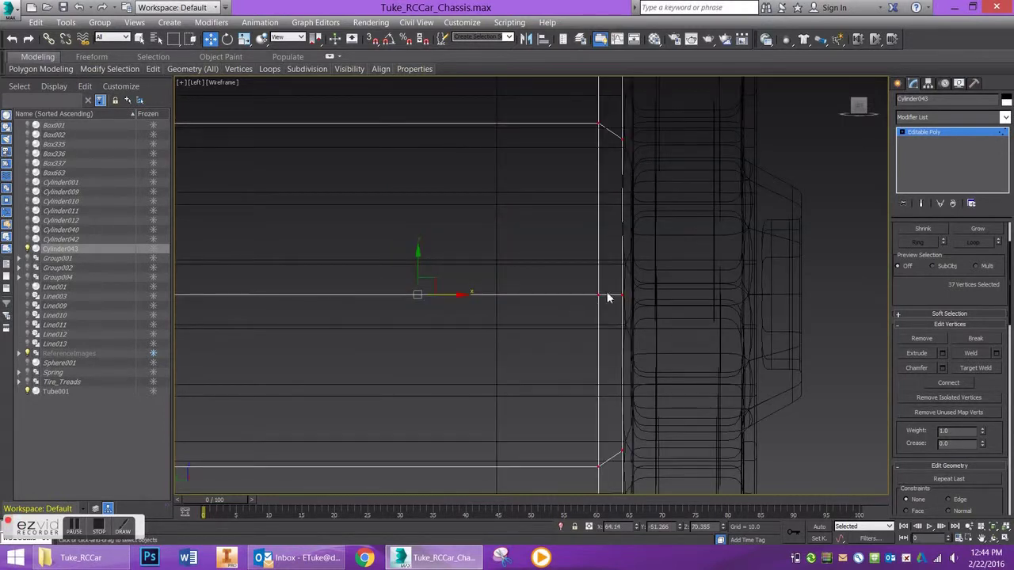
pyautogui.scroll(-2, 607, 298)
pyautogui.keyDown('alt'); pyautogui.moveTo(530, 229); pyautogui.dragTo(443, 364, button='middle'); pyautogui.keyUp('alt')
pyautogui.press('F3')
pyautogui.keyDown('alt'); pyautogui.moveTo(358, 396); pyautogui.dragTo(432, 296, button='middle'); pyautogui.keyUp('alt')
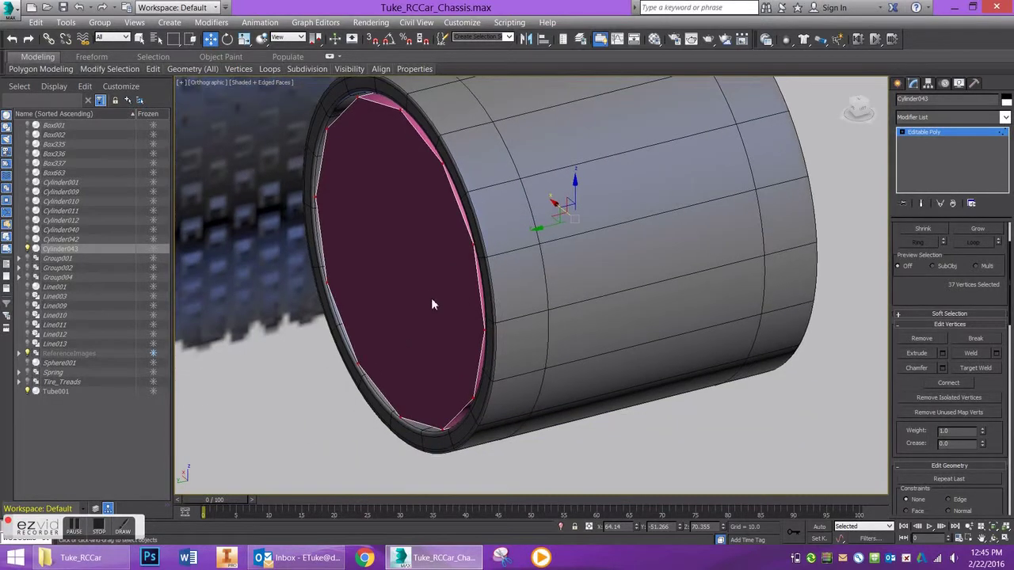
pyautogui.scroll(-2, 434, 301)
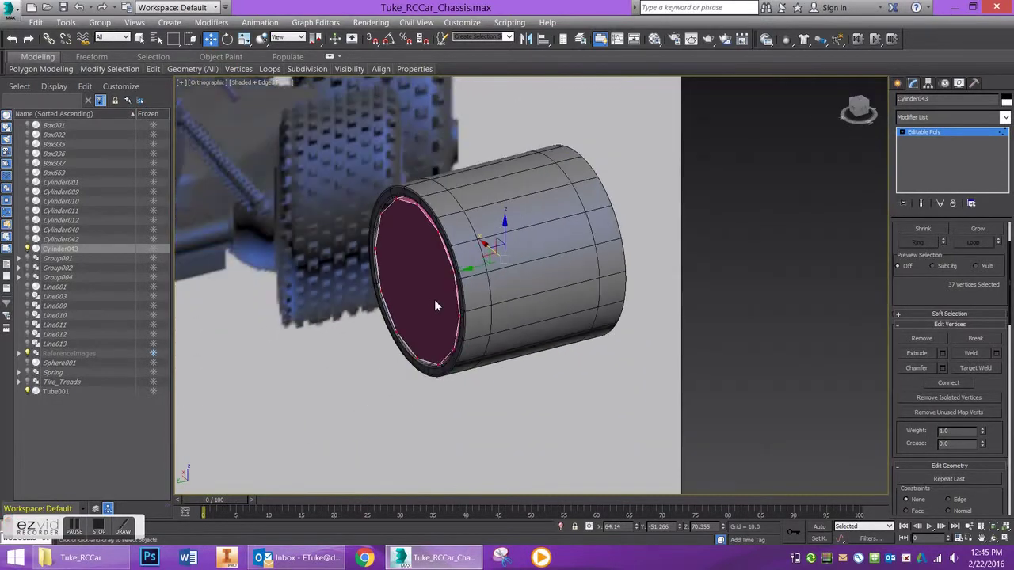
# - Return to the left view and start a sphere primitive for the axle joint beside the rear wheel
pyautogui.click(858, 111)
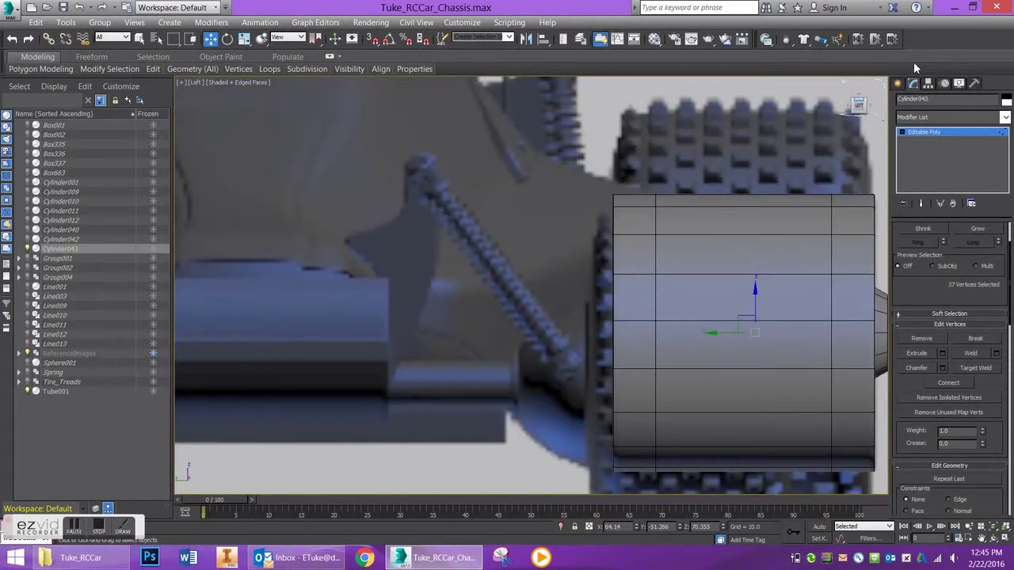
pyautogui.click(898, 83)
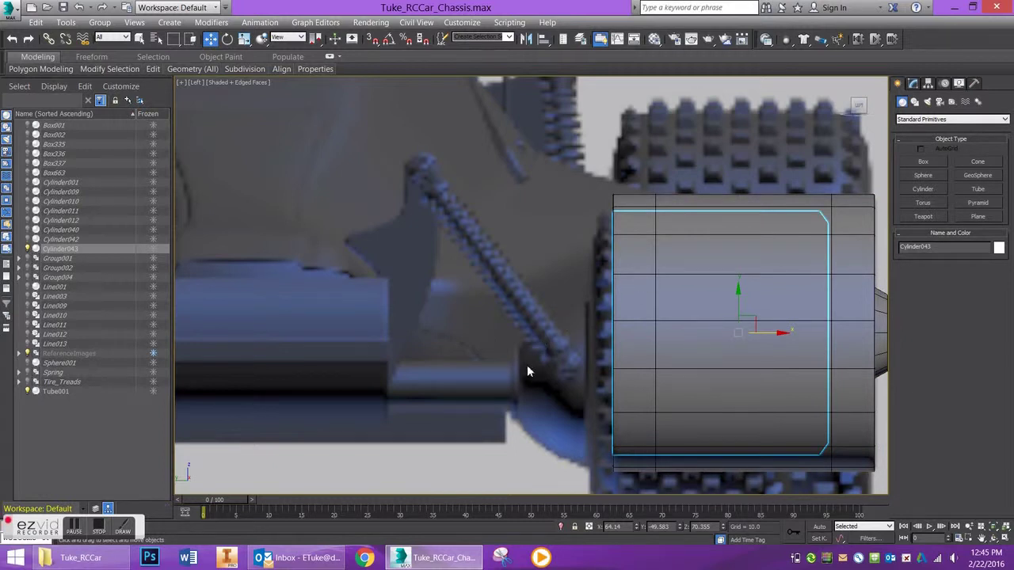
pyautogui.scroll(-5, 555, 349)
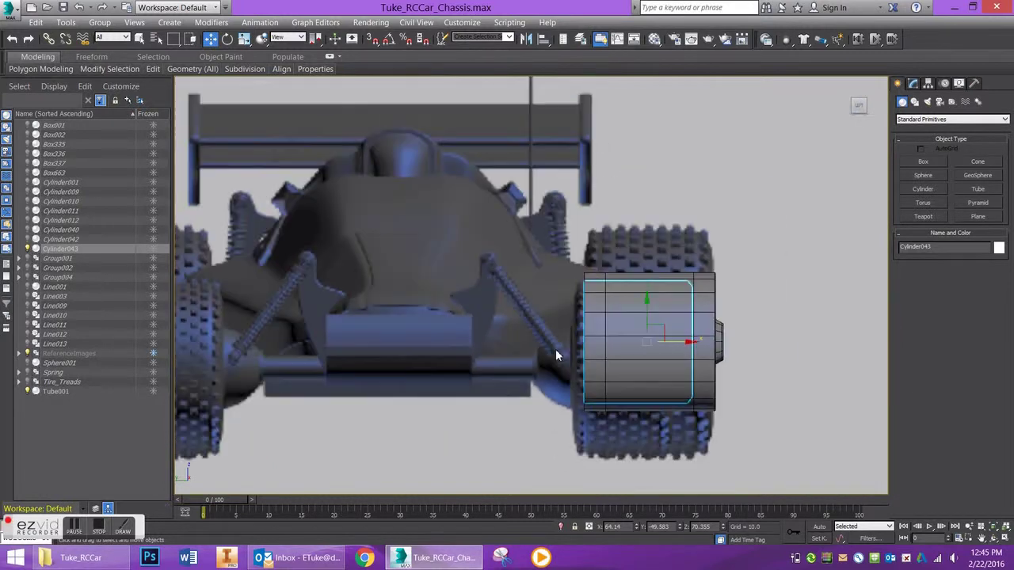
pyautogui.scroll(5, 542, 398)
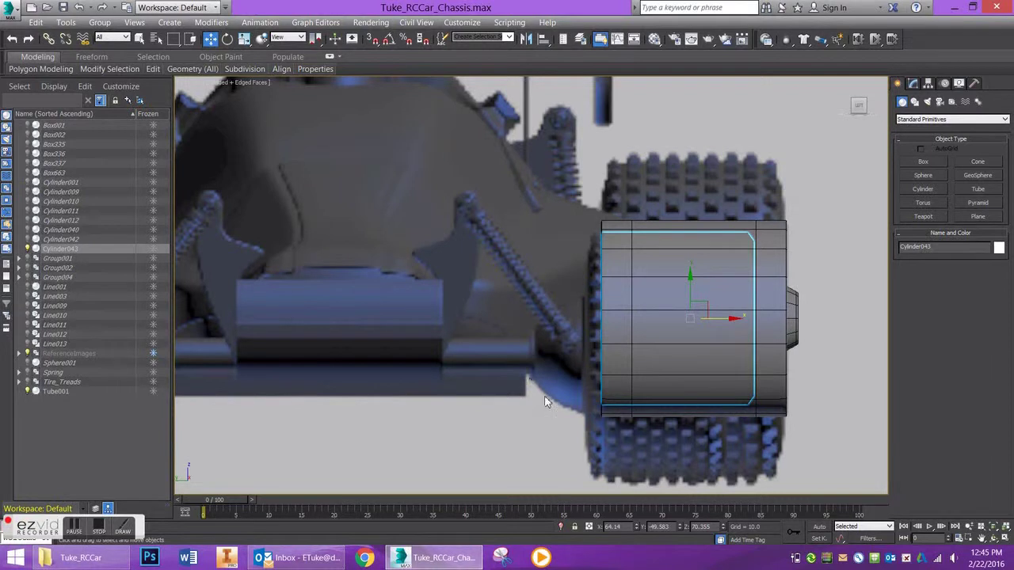
pyautogui.scroll(4, 564, 372)
pyautogui.moveTo(575, 325); pyautogui.dragTo(530, 370, button='middle')
pyautogui.scroll(2, 552, 351)
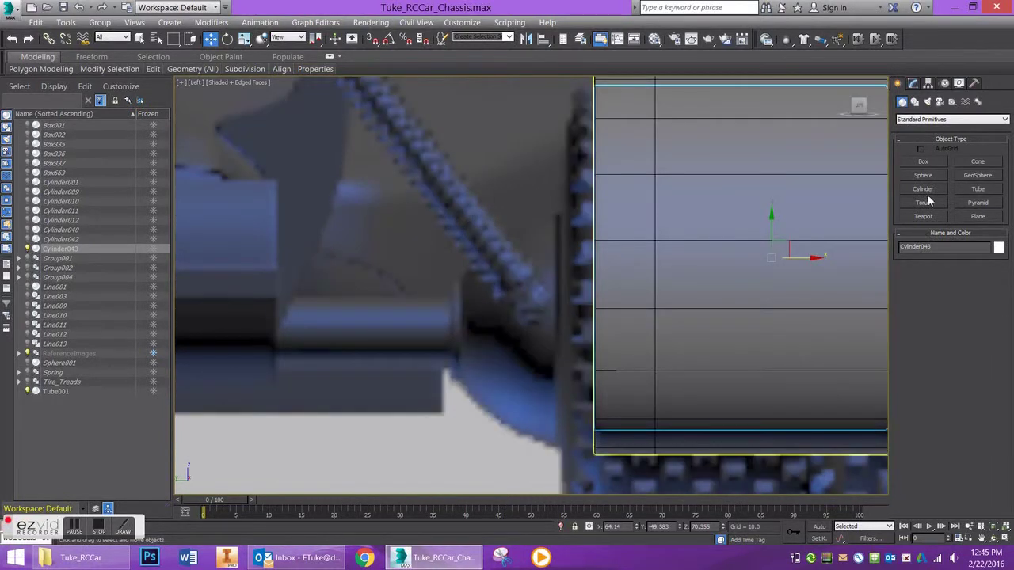
pyautogui.scroll(-2, 875, 162)
pyautogui.click(924, 190)
pyautogui.click(923, 175)
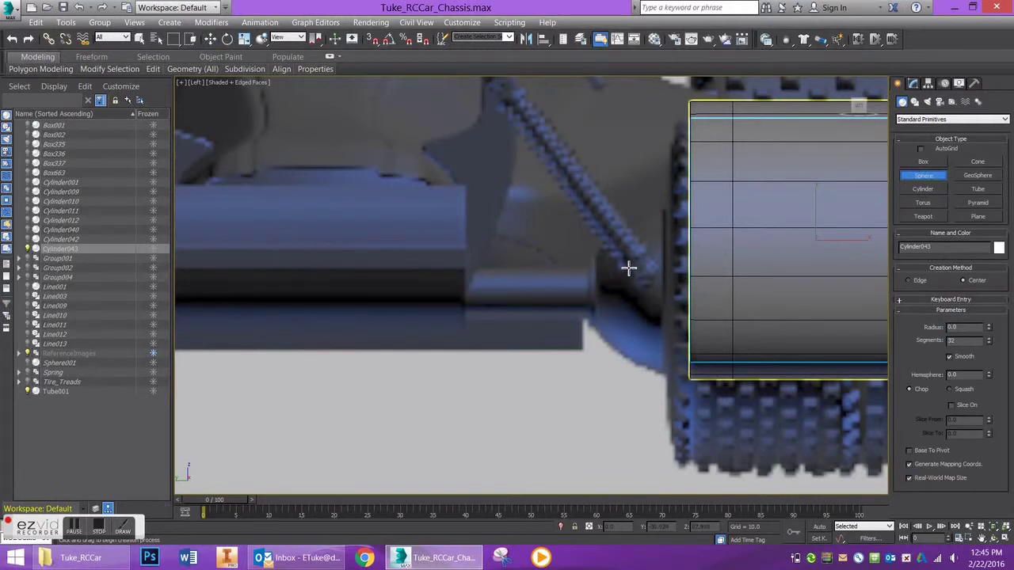
pyautogui.moveTo(616, 241); pyautogui.dragTo(708, 165)
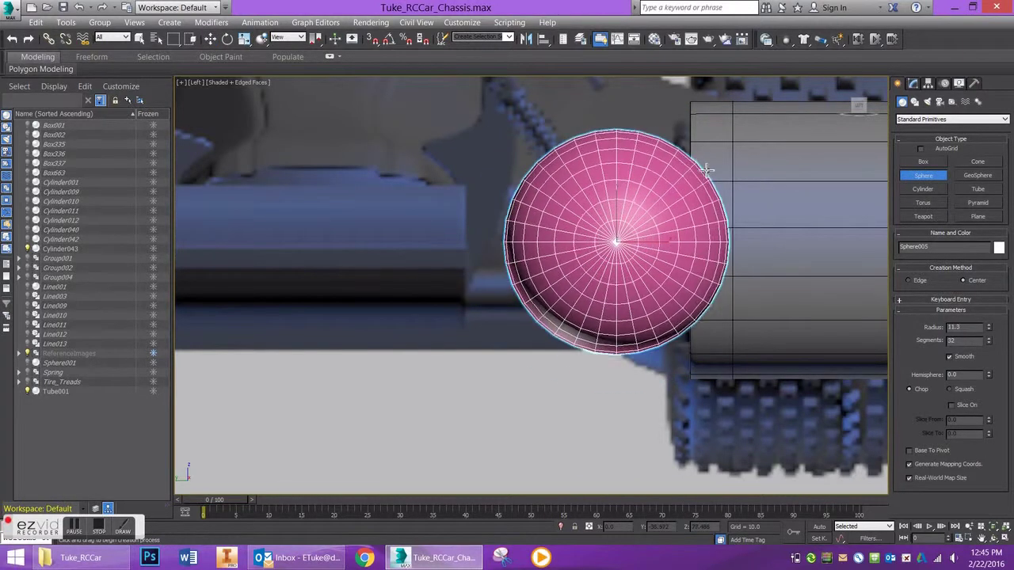
pyautogui.rightClick(842, 237)
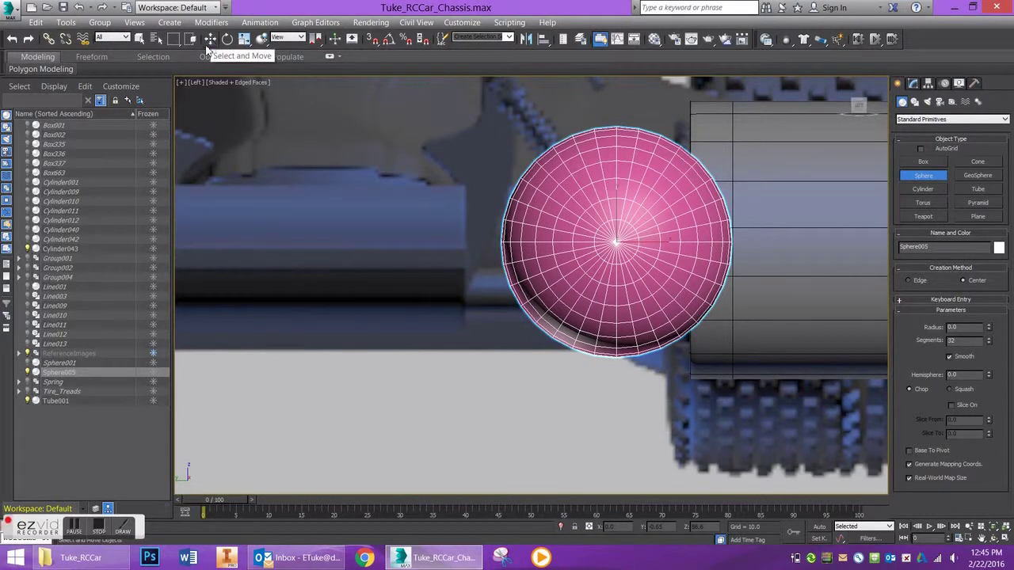
pyautogui.hotkey('ctrl', 'z')
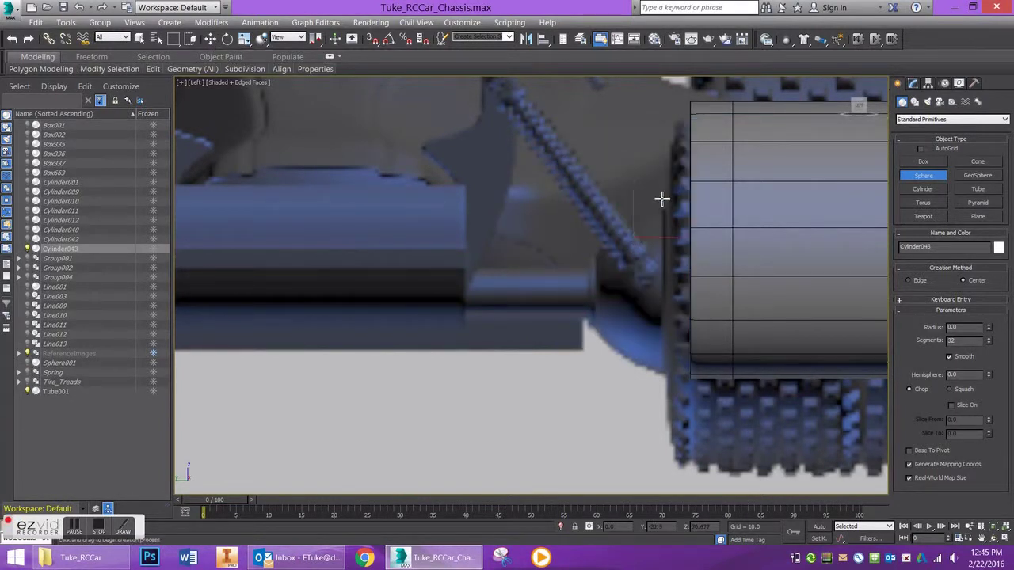
# - Draw a sphere of about 11.9 radius over the axle joint beside the rear wheel and set its segments to 12
pyautogui.moveTo(634, 236); pyautogui.dragTo(751, 234)
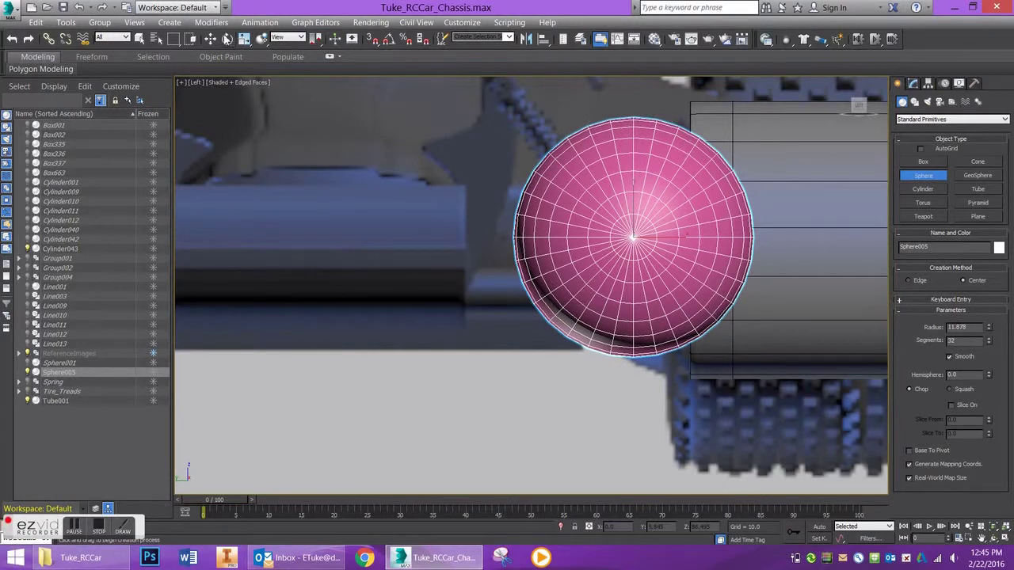
pyautogui.click(222, 37)
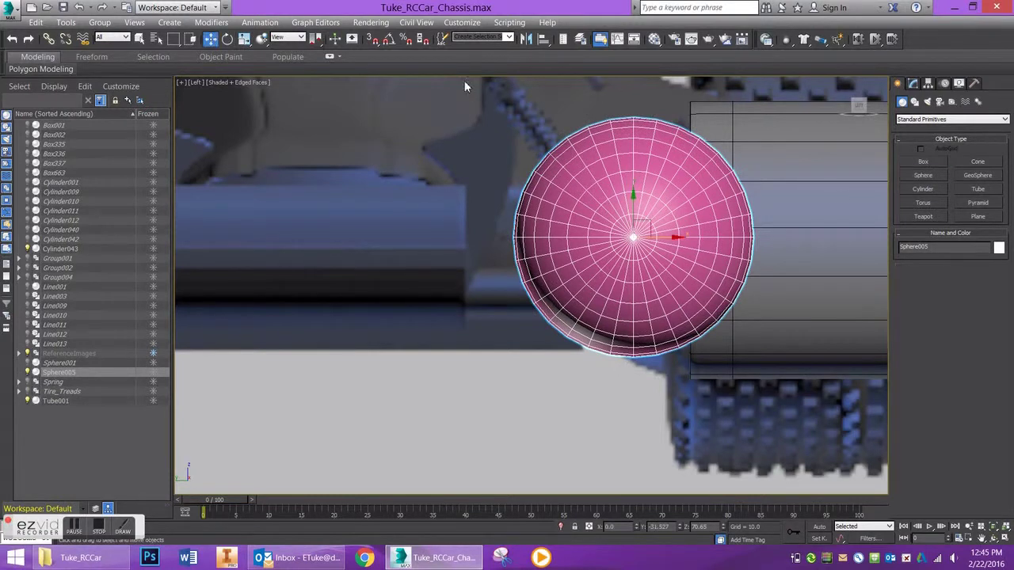
pyautogui.click(912, 83)
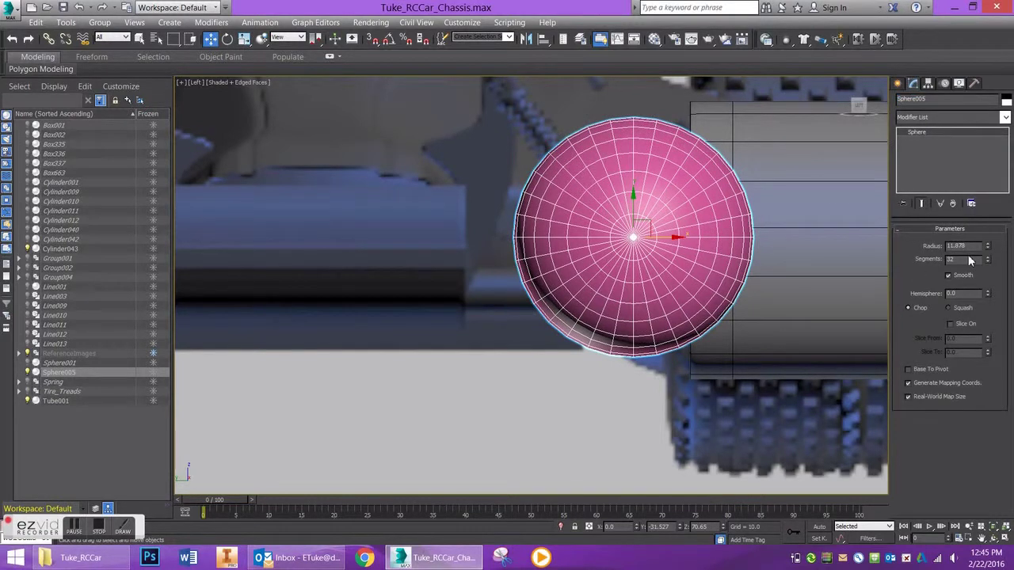
pyautogui.write('12')
pyautogui.press('Return')
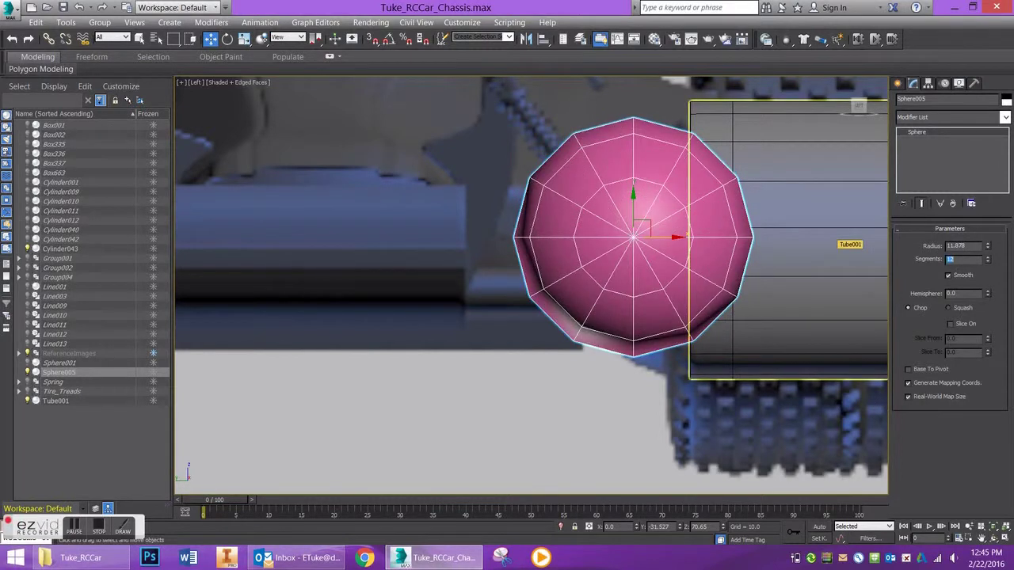
# - Turn on angle snap and rotate the sphere 90 degrees so its poles point along the wheel axle
pyautogui.click(388, 43)
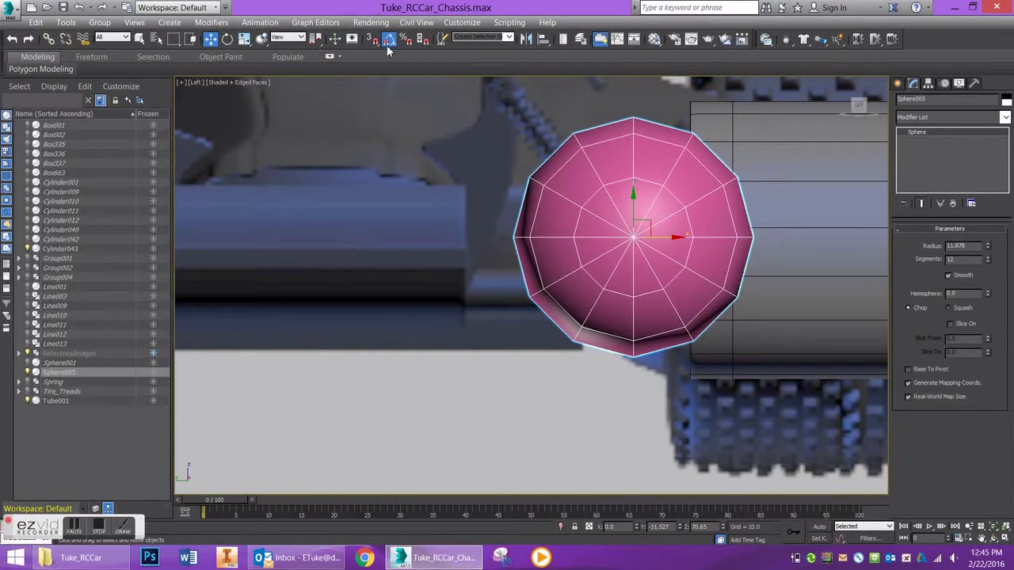
pyautogui.press('e')
pyautogui.moveTo(652, 248); pyautogui.dragTo(617, 252)
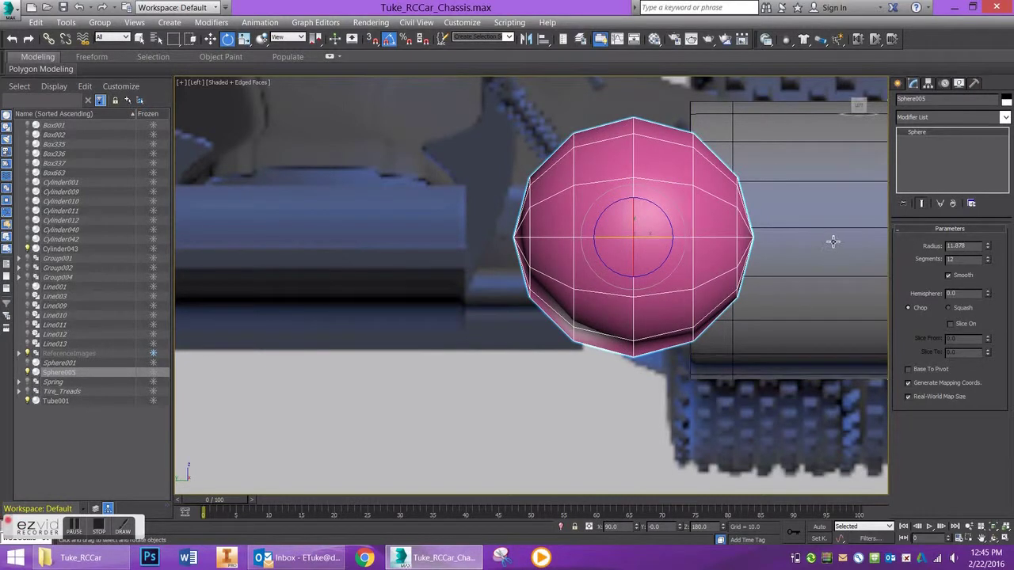
# - Move the sphere along the car's length in the top view until it lines up with the rear wheel rim
pyautogui.press('t')
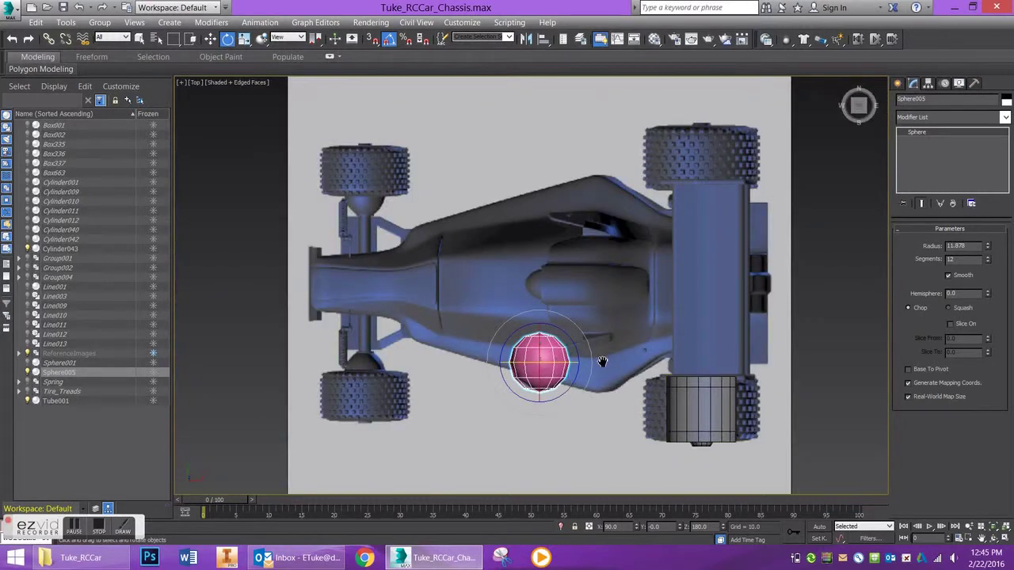
pyautogui.scroll(1, 577, 343)
pyautogui.press('w')
pyautogui.moveTo(545, 349); pyautogui.dragTo(707, 352)
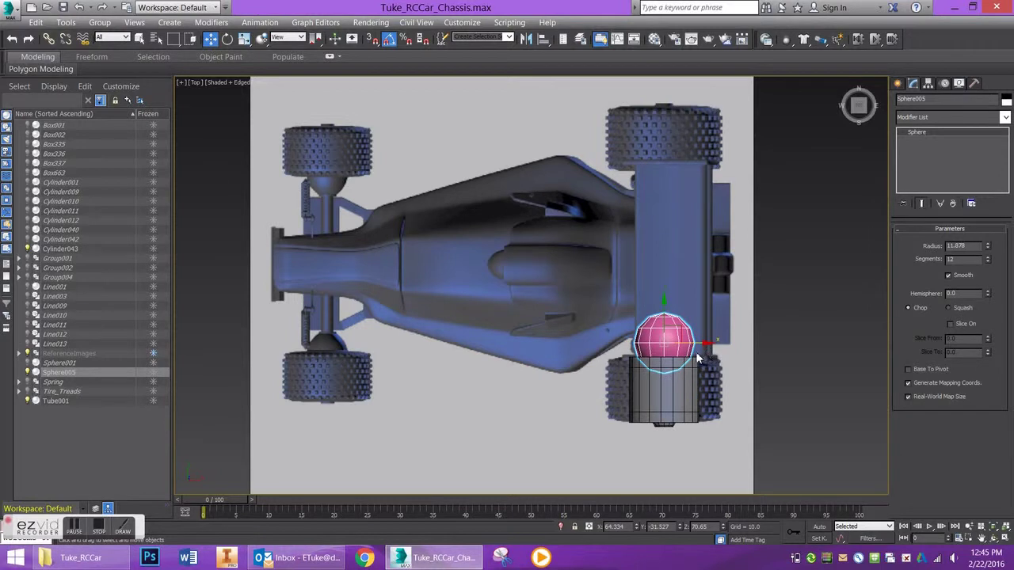
# - Move the sphere toward the wheel in the left view until its middle sits on the rim's inner end
pyautogui.press('l')
pyautogui.press('z')
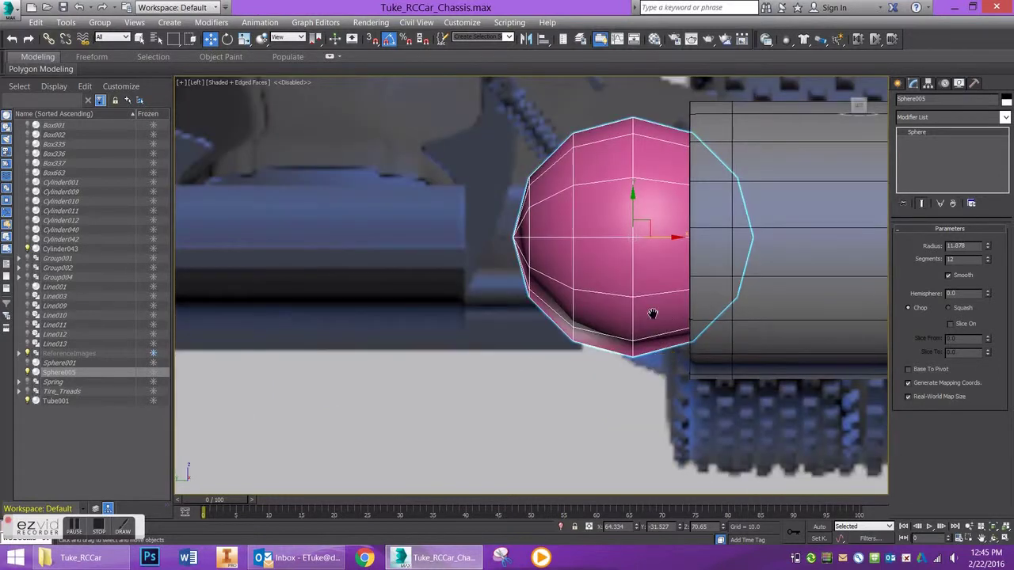
pyautogui.moveTo(654, 315); pyautogui.dragTo(625, 325, button='middle')
pyautogui.scroll(3, 638, 308)
pyautogui.scroll(-3, 626, 262)
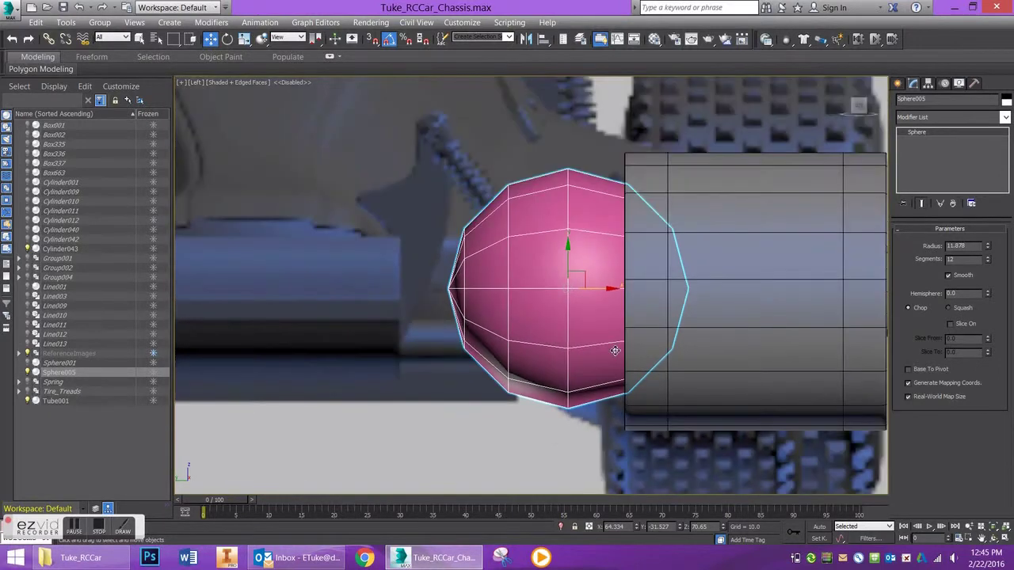
pyautogui.moveTo(630, 222); pyautogui.dragTo(623, 220, button='middle')
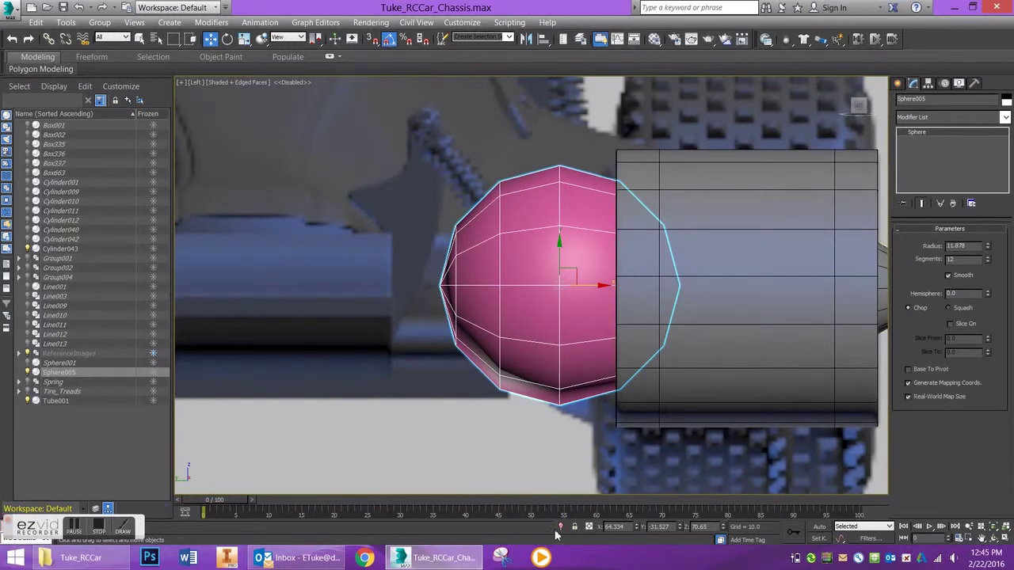
pyautogui.click(577, 271)
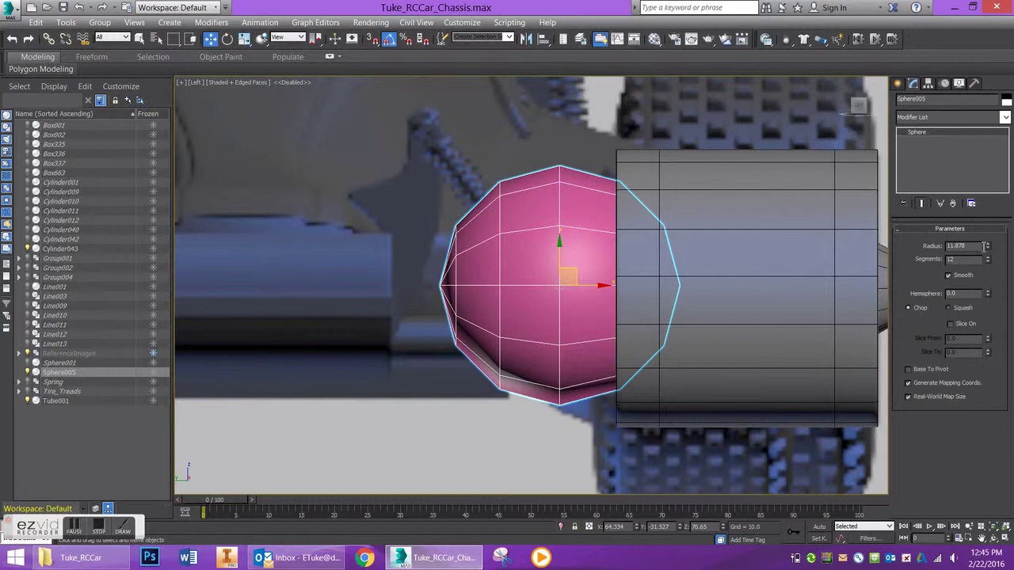
pyautogui.moveTo(592, 285); pyautogui.dragTo(629, 286)
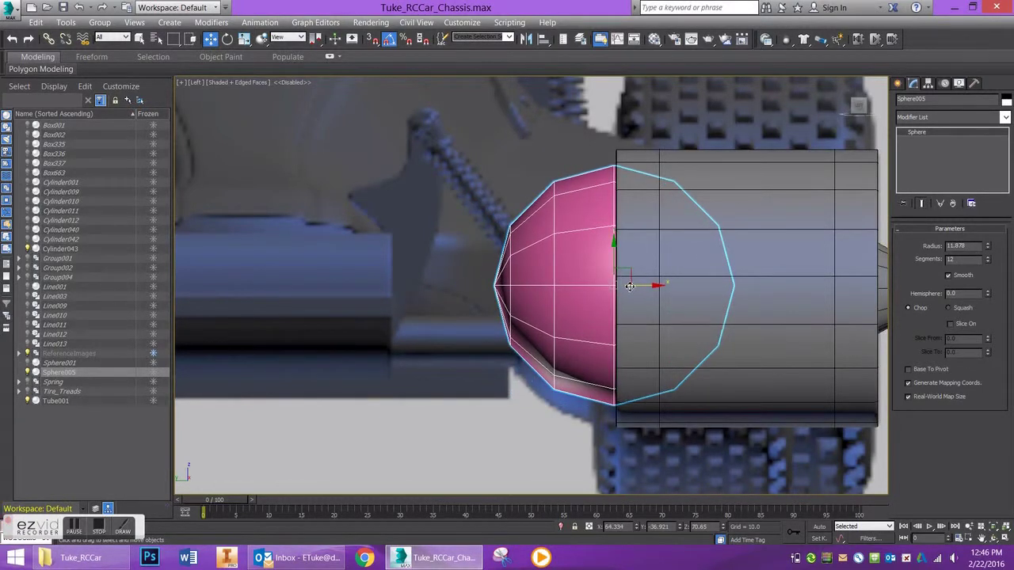
# - Show the left view in wireframe, align the sphere to the wheel rim, and move its middle back to the rim's inner end
pyautogui.press('F3')
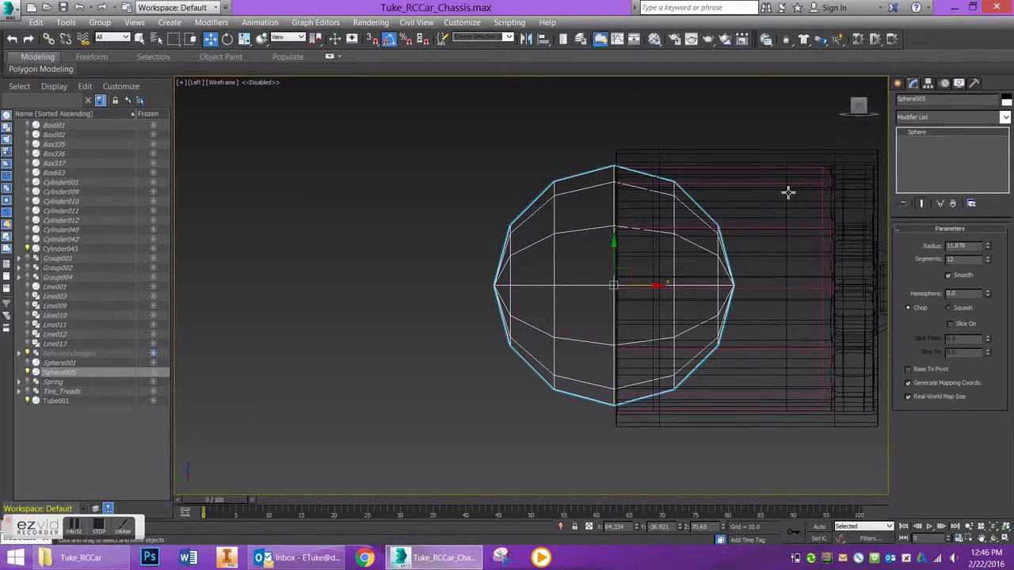
pyautogui.click(544, 39)
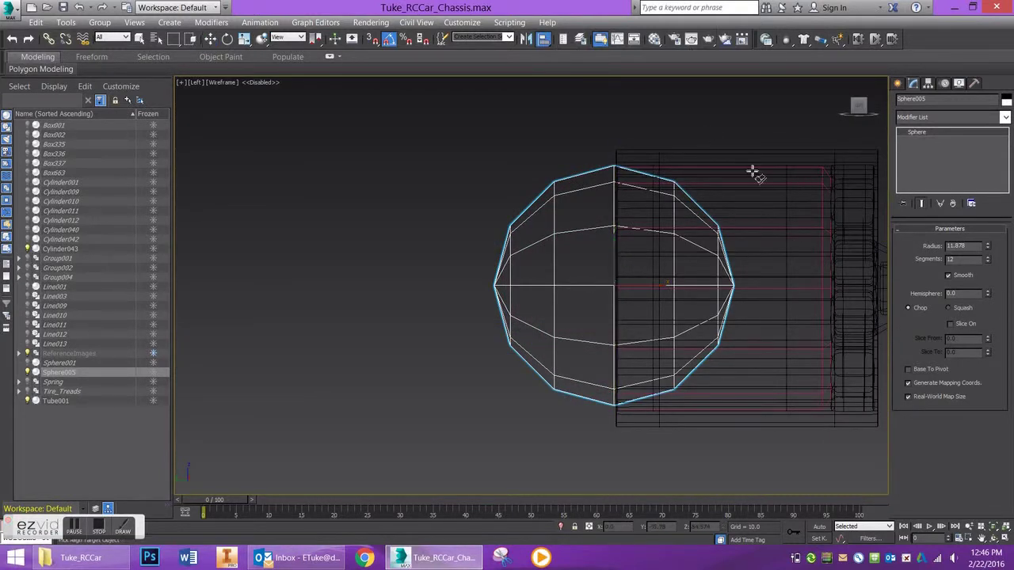
pyautogui.click(753, 232)
pyautogui.click(513, 384)
pyautogui.moveTo(782, 311); pyautogui.dragTo(639, 311)
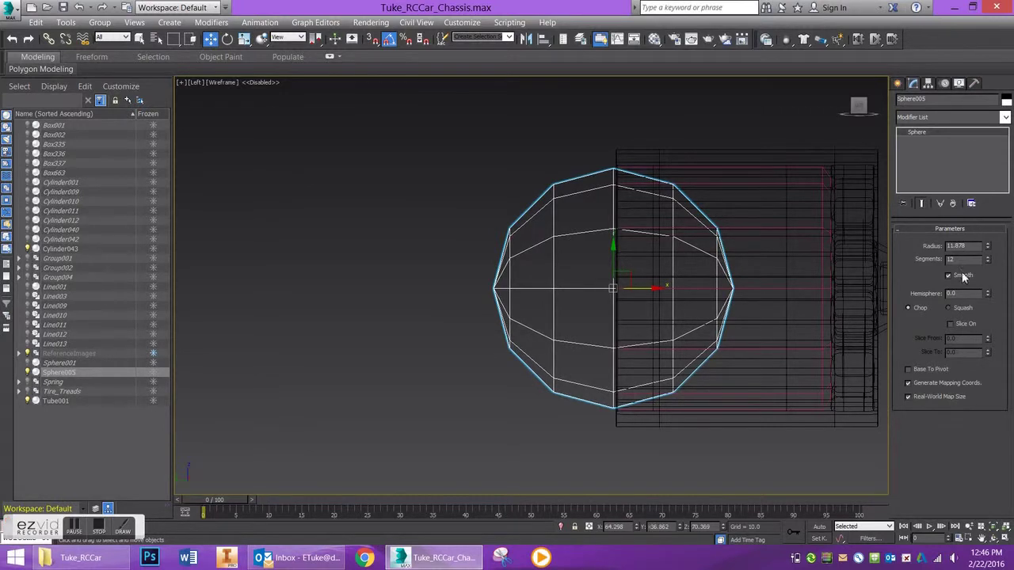
# - Set the sphere's radius to 11.877 and convert it to an editable poly
pyautogui.click(988, 245)
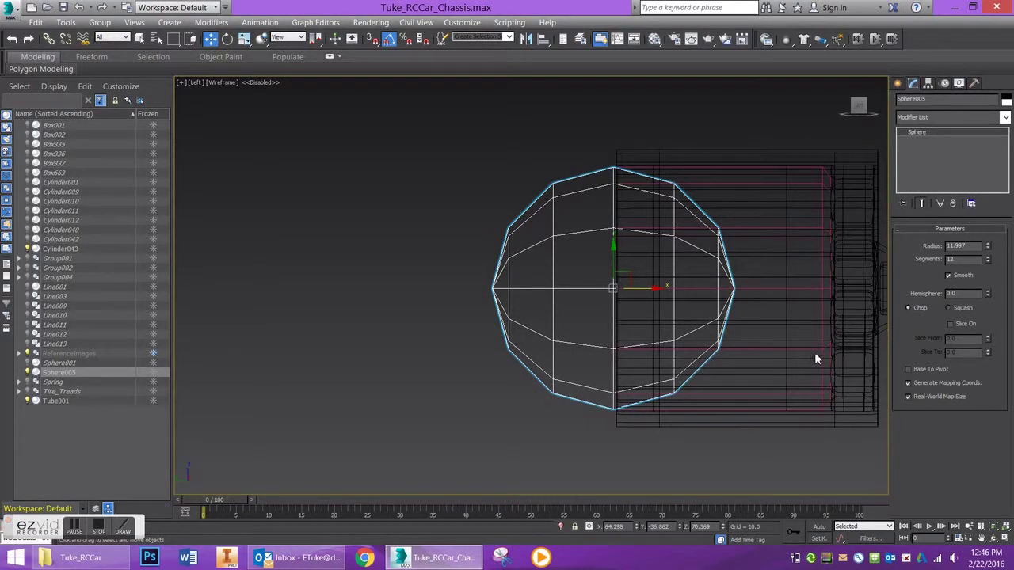
pyautogui.click(988, 250)
pyautogui.rightClick(576, 344)
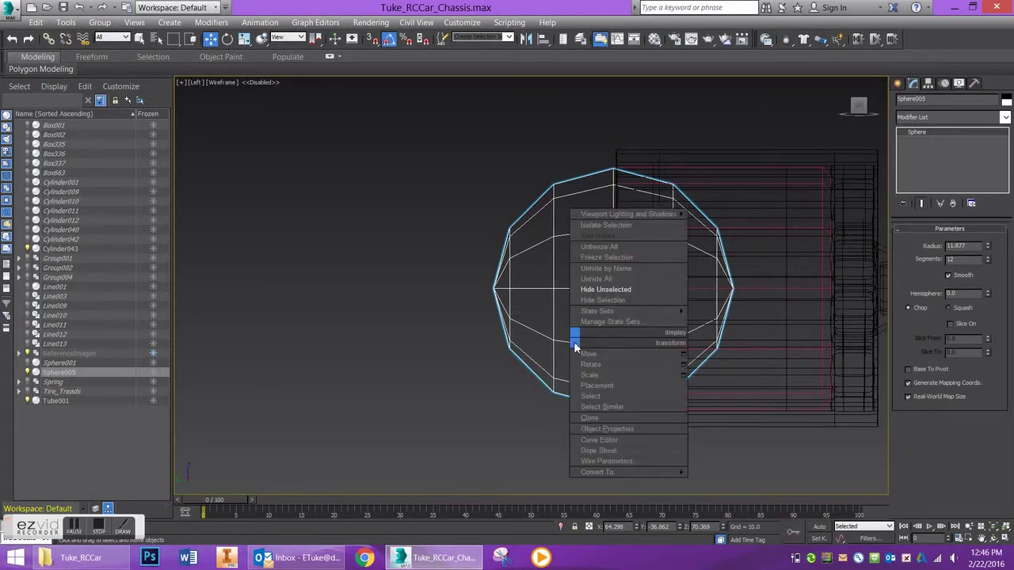
pyautogui.click(681, 480)
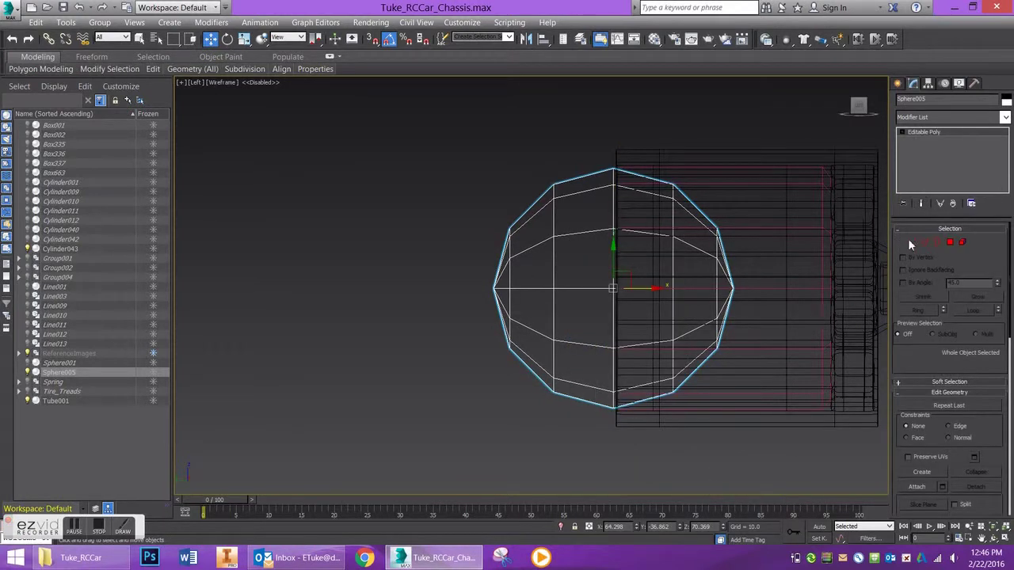
# - Delete the vertices of the sphere half that lies inside the wheel rim, keeping the inner-side dome
pyautogui.click(912, 242)
pyautogui.moveTo(792, 168); pyautogui.dragTo(625, 488)
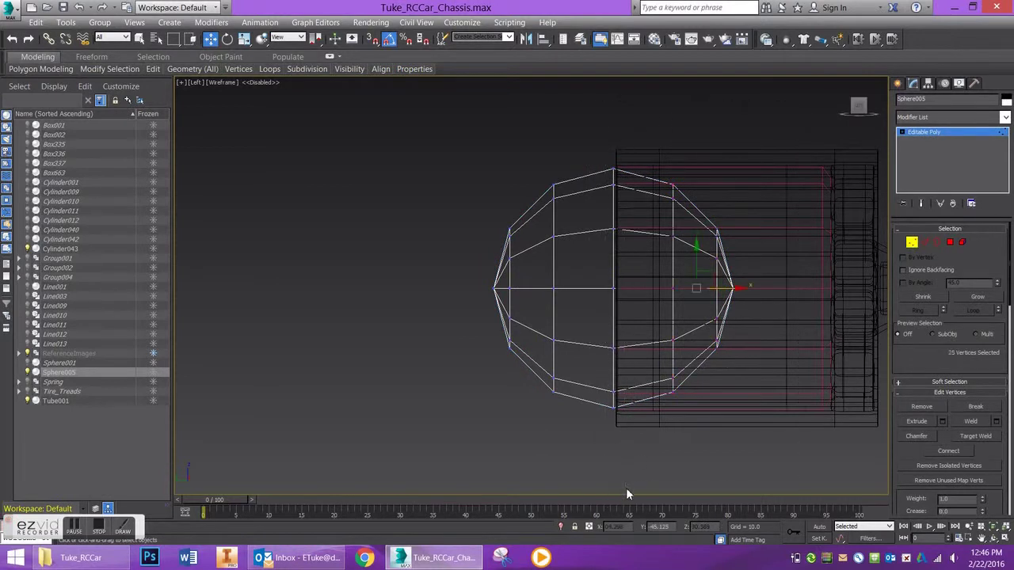
pyautogui.press('Delete')
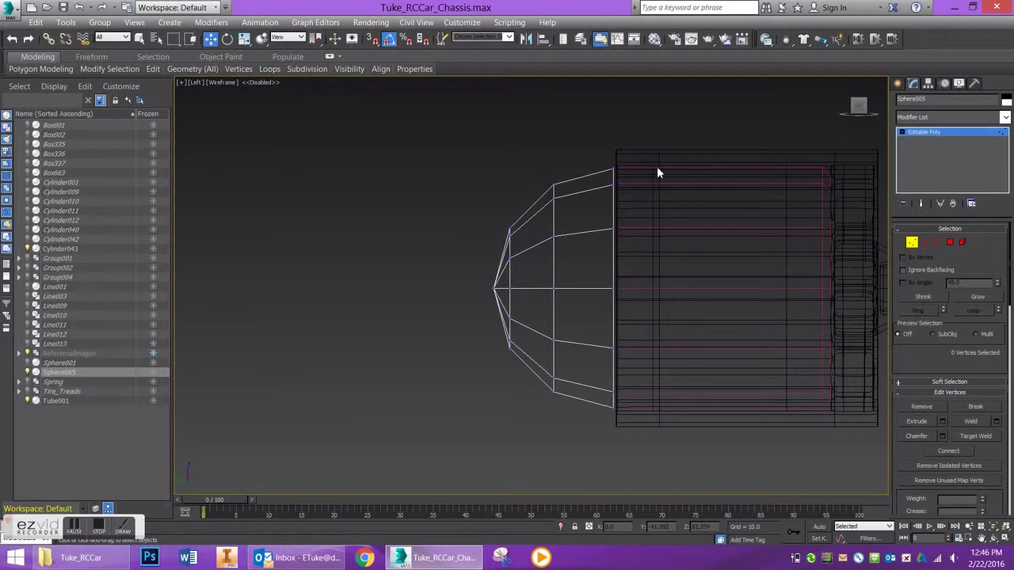
pyautogui.click(912, 241)
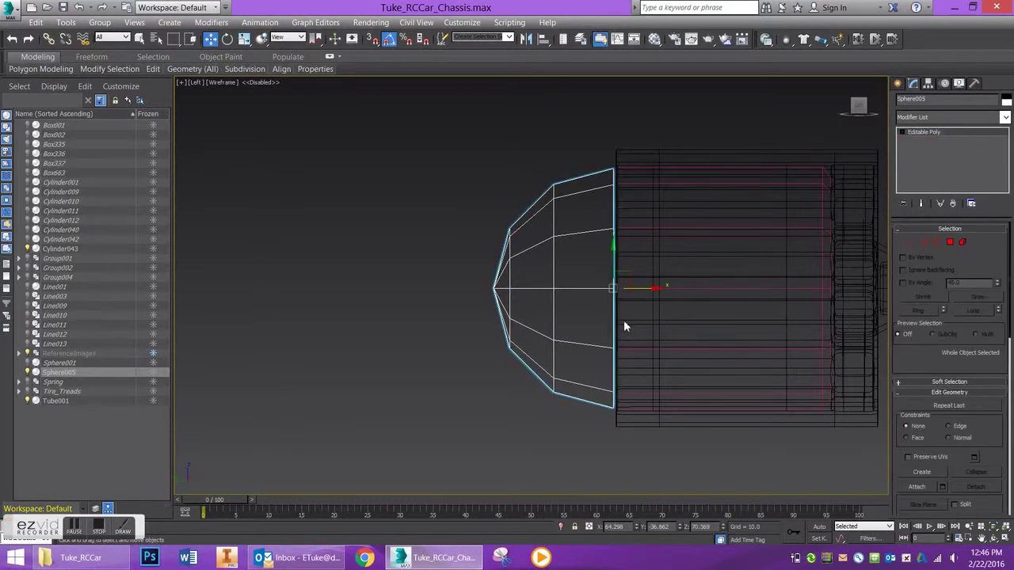
# - Select the 12 polygons at the dome's inner tip and flatten them with Make Planar
pyautogui.click(912, 241)
pyautogui.click(949, 242)
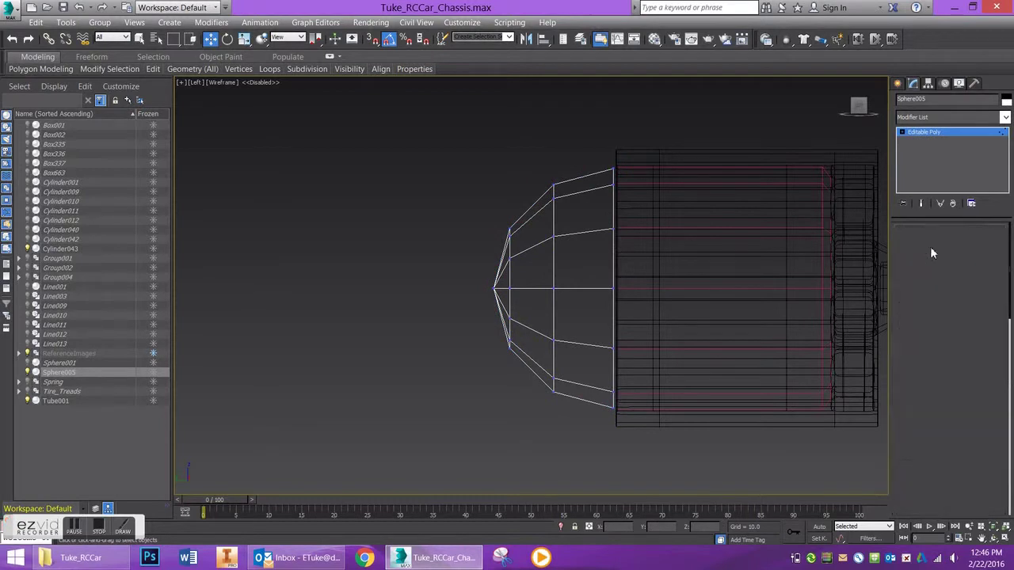
pyautogui.moveTo(504, 336); pyautogui.dragTo(504, 337)
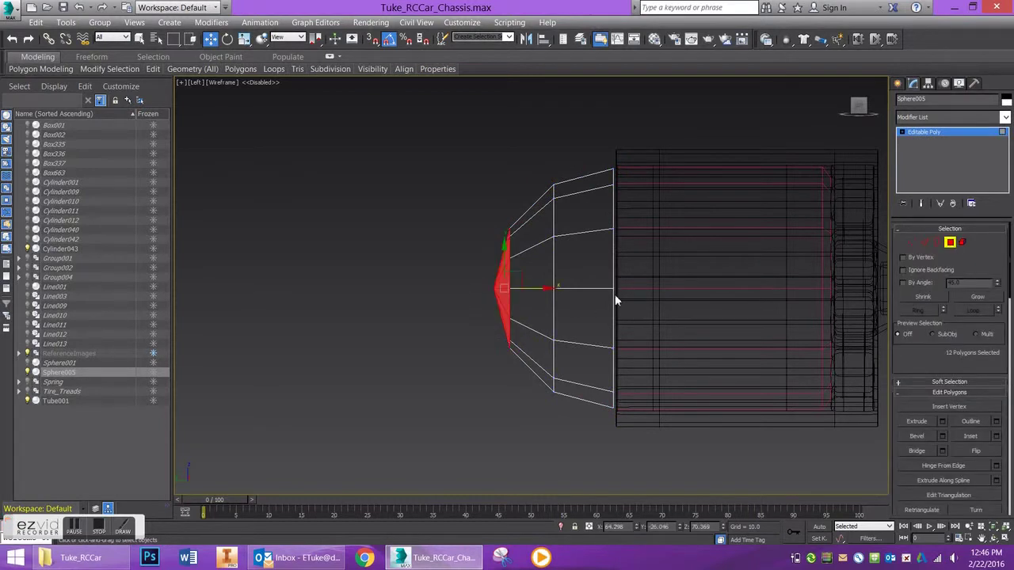
pyautogui.moveTo(920, 370); pyautogui.dragTo(936, 324)
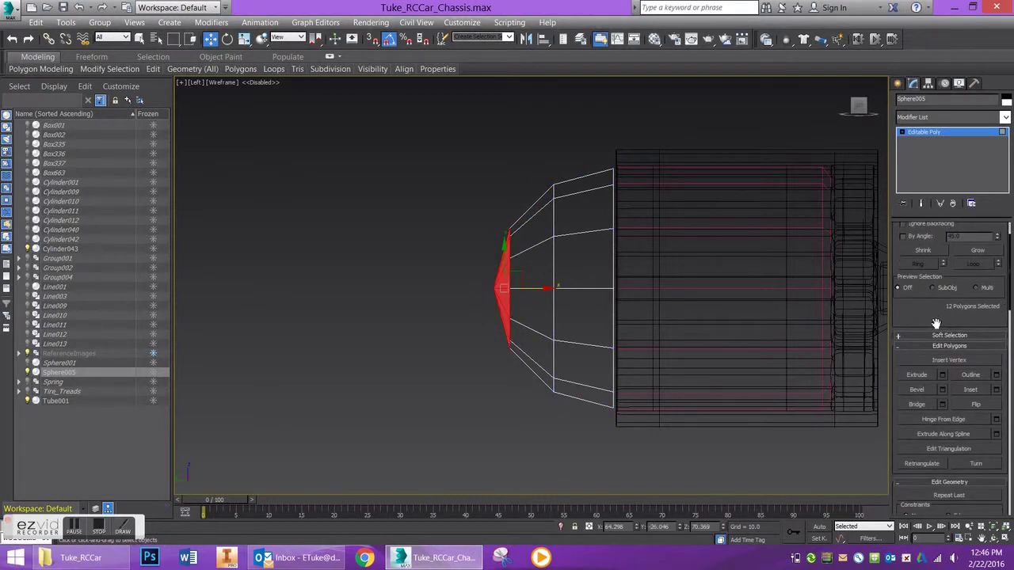
pyautogui.scroll(-5, 935, 322)
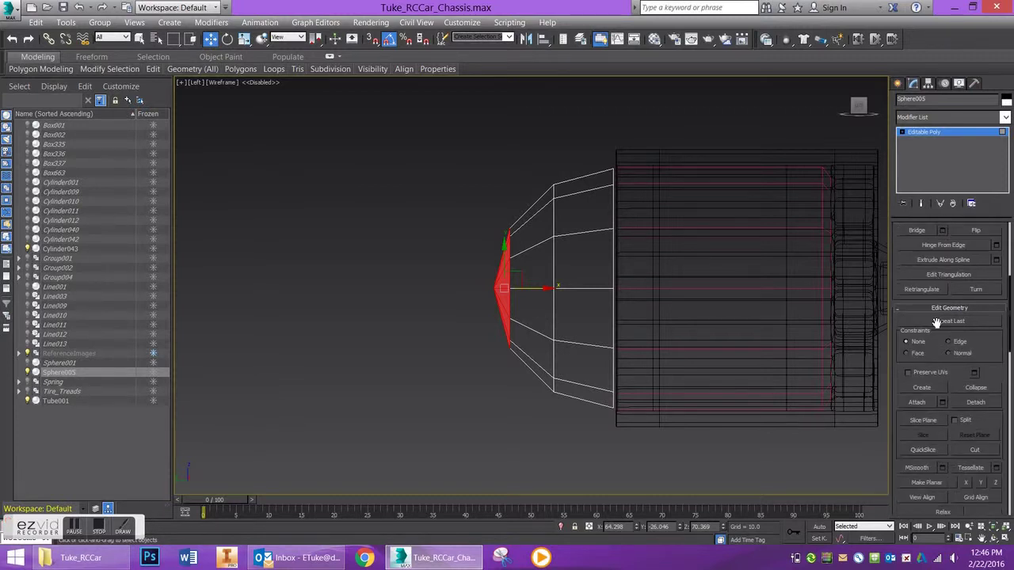
pyautogui.click(928, 436)
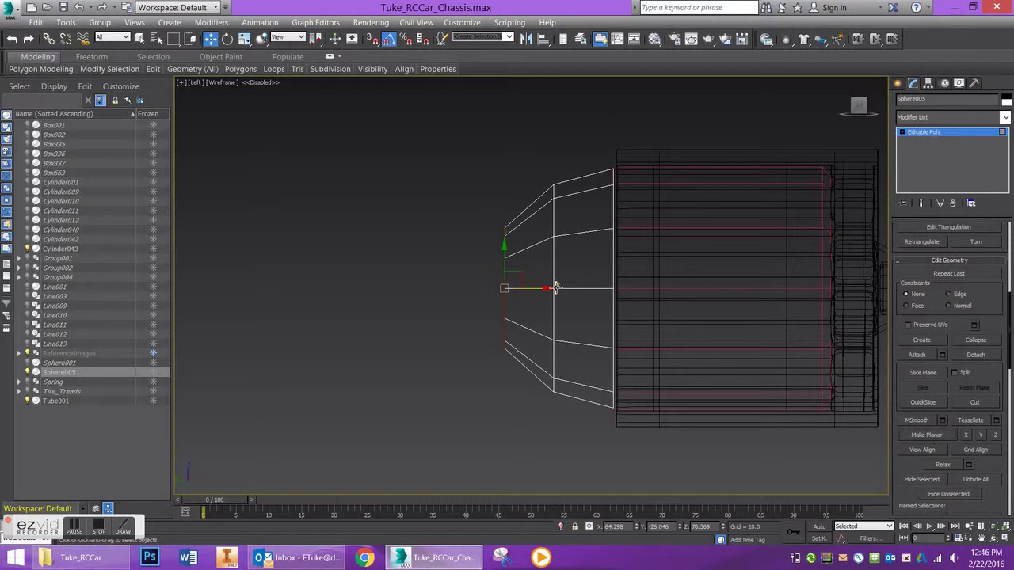
pyautogui.keyDown('alt'); pyautogui.moveTo(565, 318); pyautogui.dragTo(597, 346, button='middle'); pyautogui.keyUp('alt')
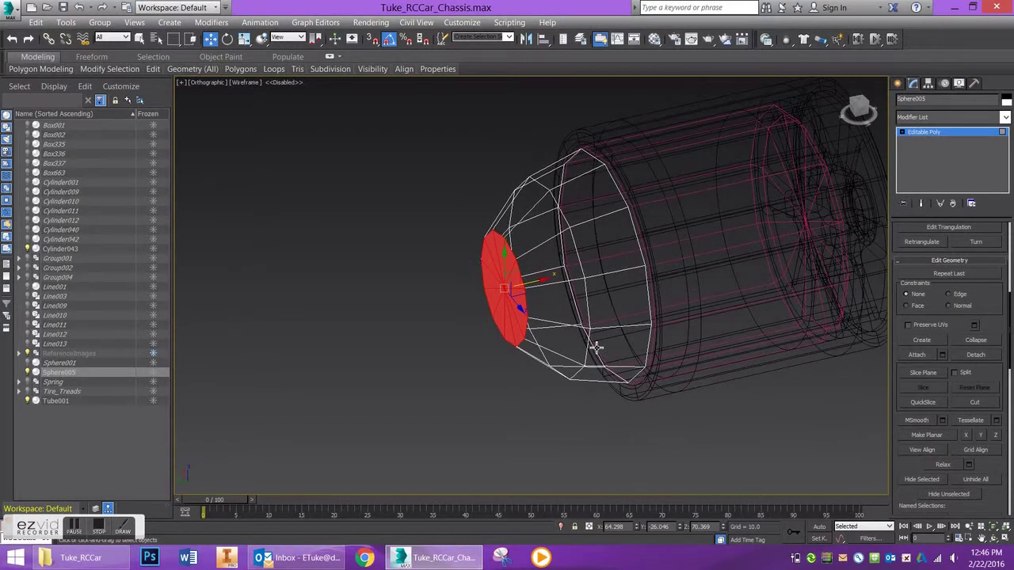
pyautogui.click(925, 132)
pyautogui.click(501, 176)
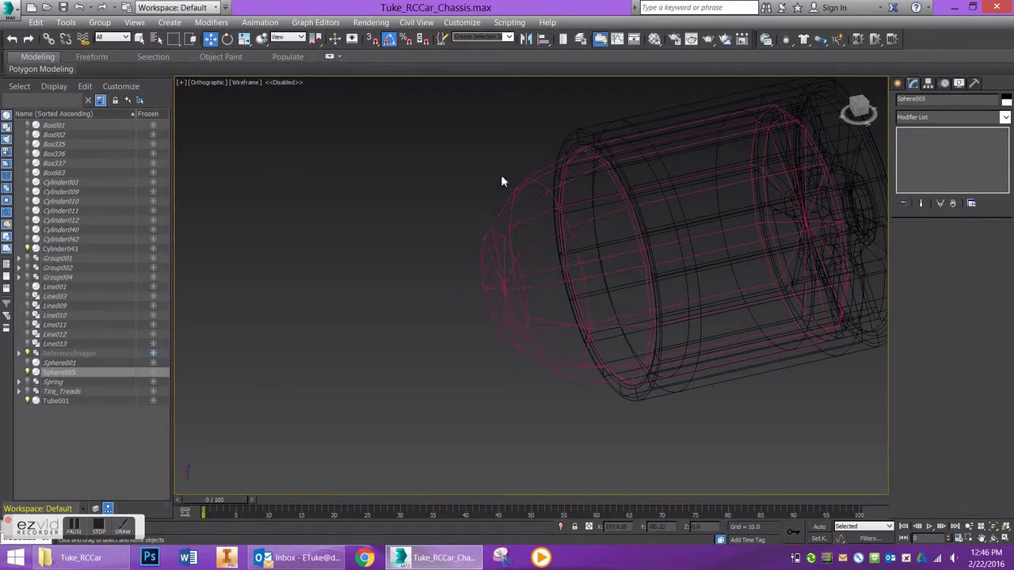
# - Show the model shaded and move the dome away from the wheel rim along the axle direction
pyautogui.press('F3')
pyautogui.click(592, 261)
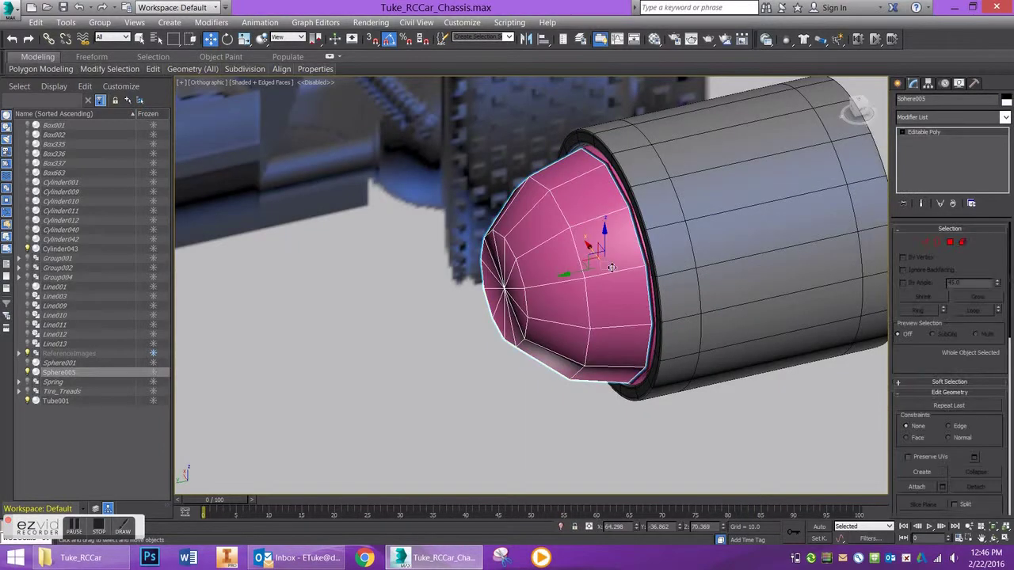
pyautogui.moveTo(572, 279); pyautogui.dragTo(545, 286)
# - Move the inner cylinder's dome-side end vertices a short distance out of the wheel rim toward the dome
pyautogui.click(617, 251)
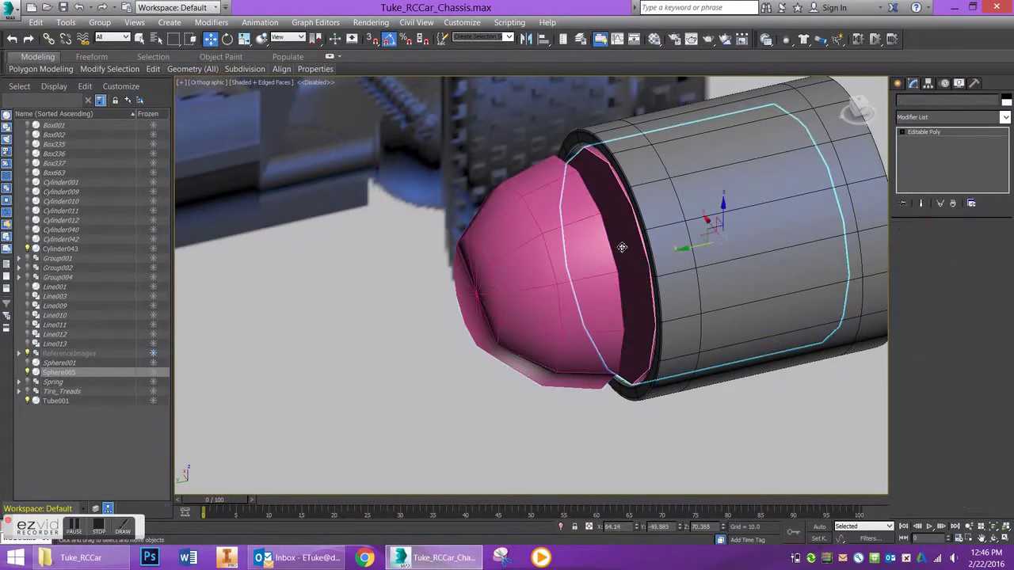
pyautogui.click(538, 251)
pyautogui.click(621, 225)
pyautogui.click(625, 223)
pyautogui.click(625, 223)
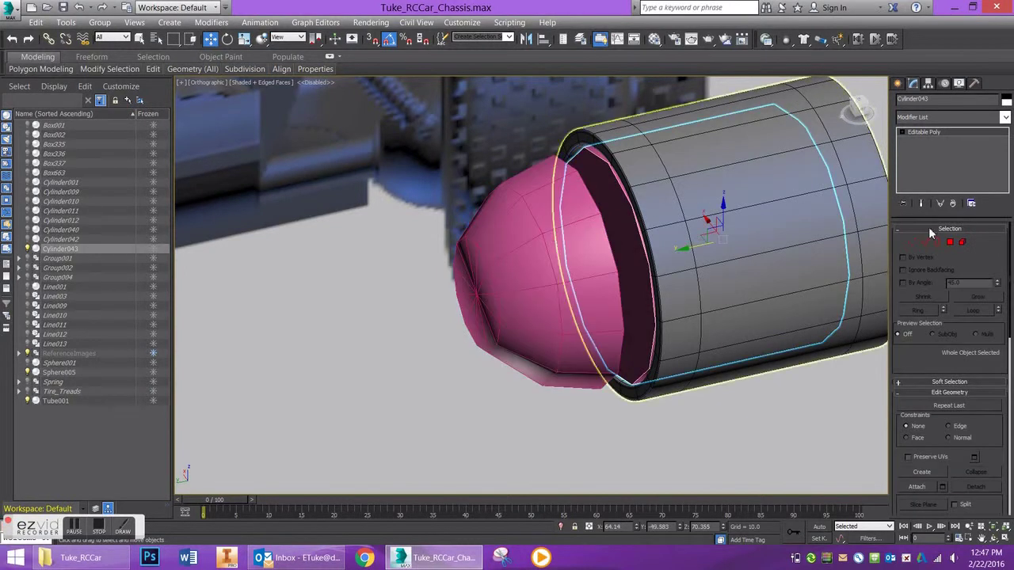
pyautogui.press('4')
pyautogui.click(624, 227)
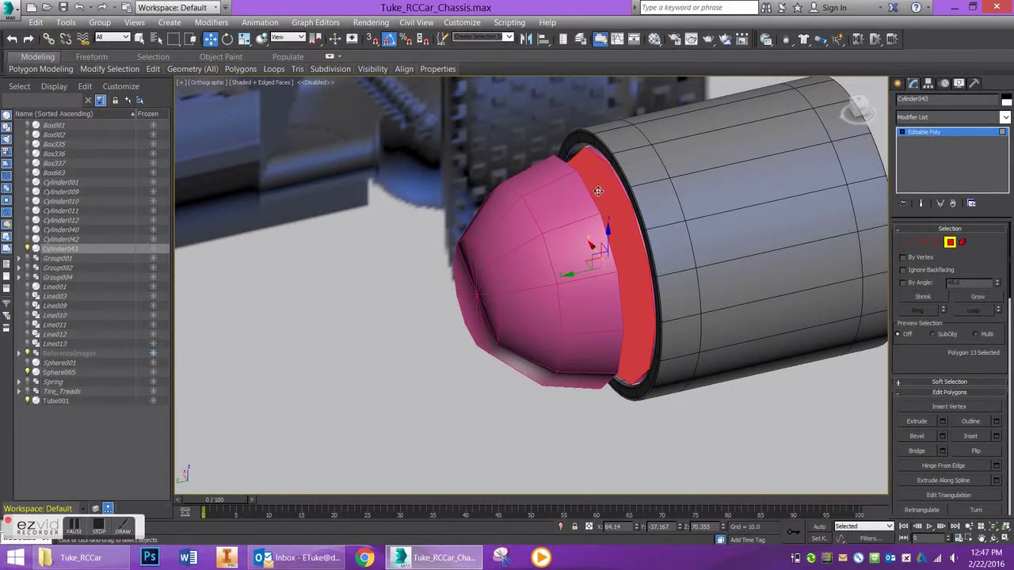
pyautogui.click(857, 113)
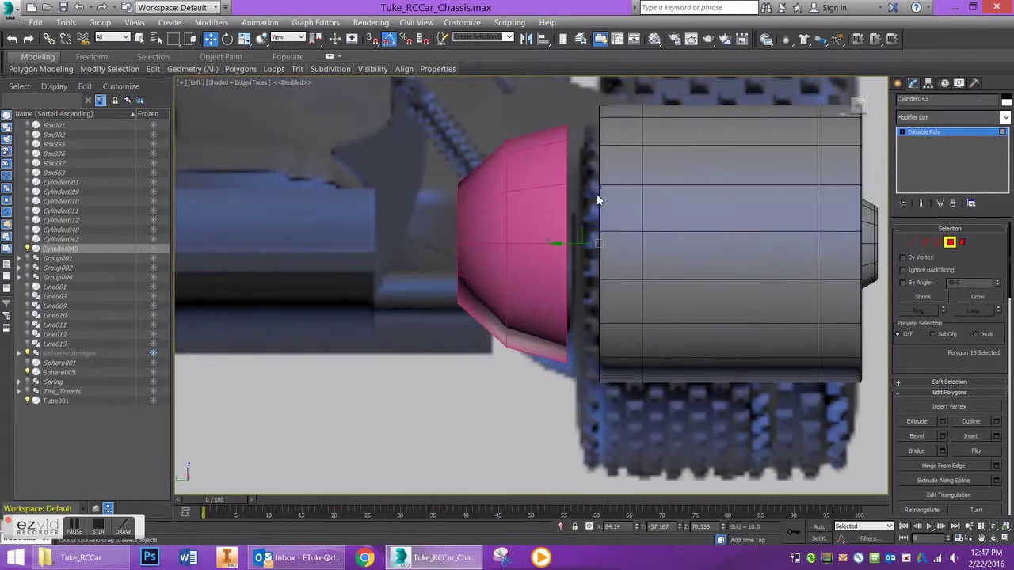
pyautogui.press('1')
pyautogui.moveTo(640, 448); pyautogui.dragTo(640, 443)
pyautogui.moveTo(620, 243); pyautogui.dragTo(611, 245)
# - Delete the cap polygon on the inner cylinder's dome-side end
pyautogui.keyDown('alt'); pyautogui.moveTo(611, 245); pyautogui.dragTo(624, 255, button='middle'); pyautogui.keyUp('alt')
pyautogui.click(950, 241)
pyautogui.click(609, 217)
pyautogui.click(536, 214)
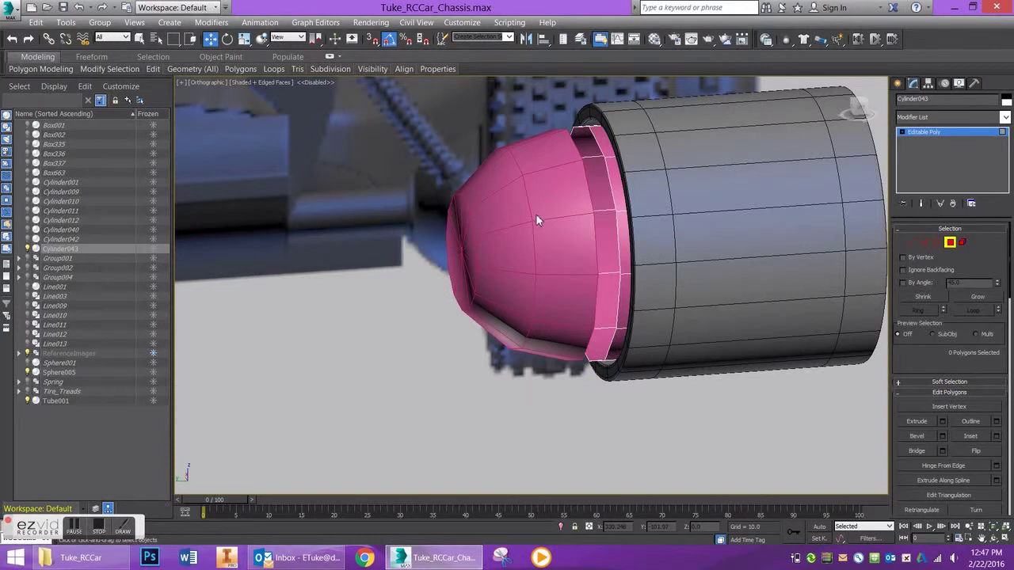
# - In the left view, move the dome back until its open edge nearly touches the inner cylinder's open end
pyautogui.moveTo(859, 119); pyautogui.dragTo(858, 111)
pyautogui.click(858, 111)
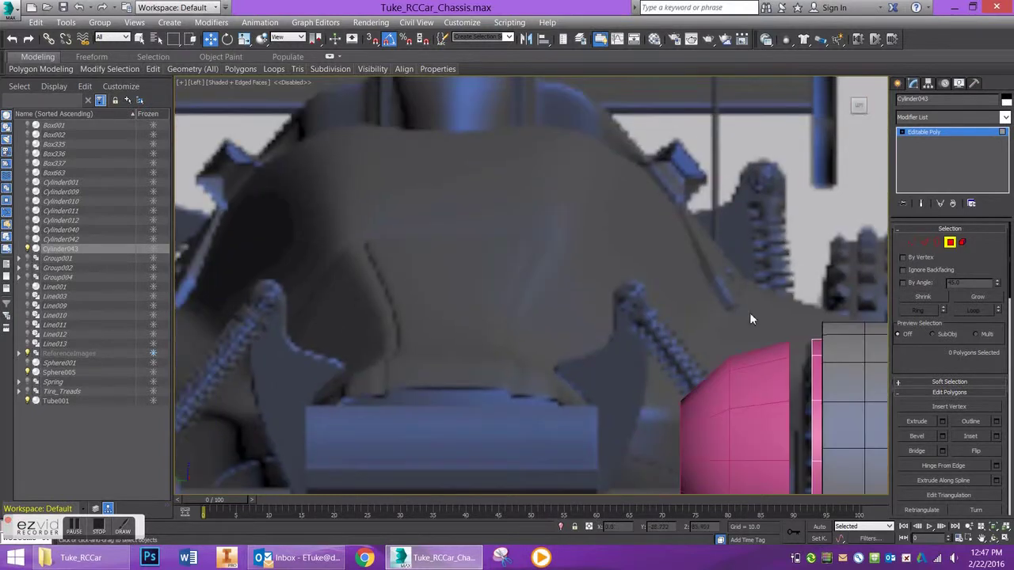
pyautogui.click(951, 243)
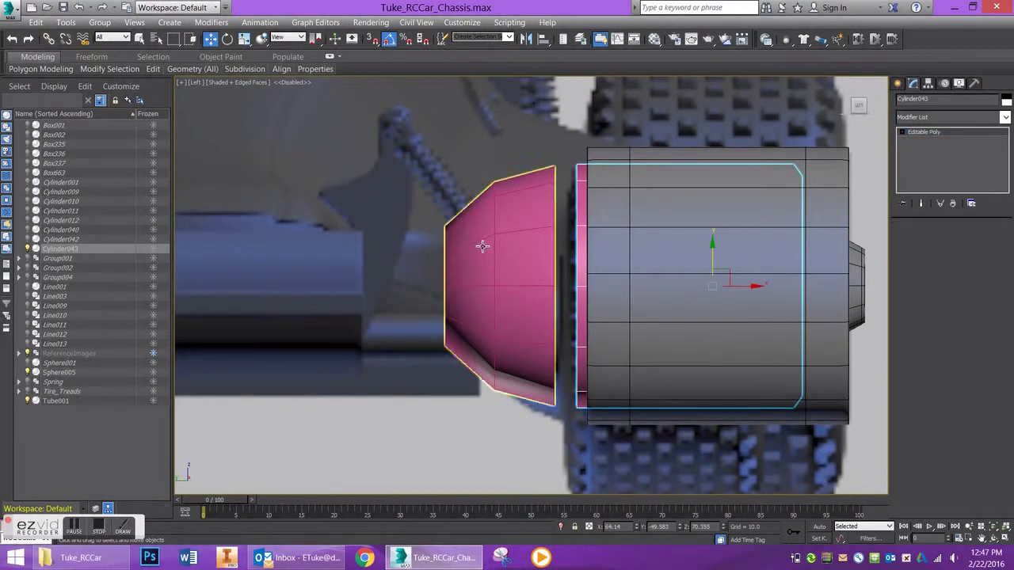
pyautogui.click(553, 261)
pyautogui.moveTo(573, 290); pyautogui.dragTo(594, 293)
pyautogui.scroll(8, 594, 293)
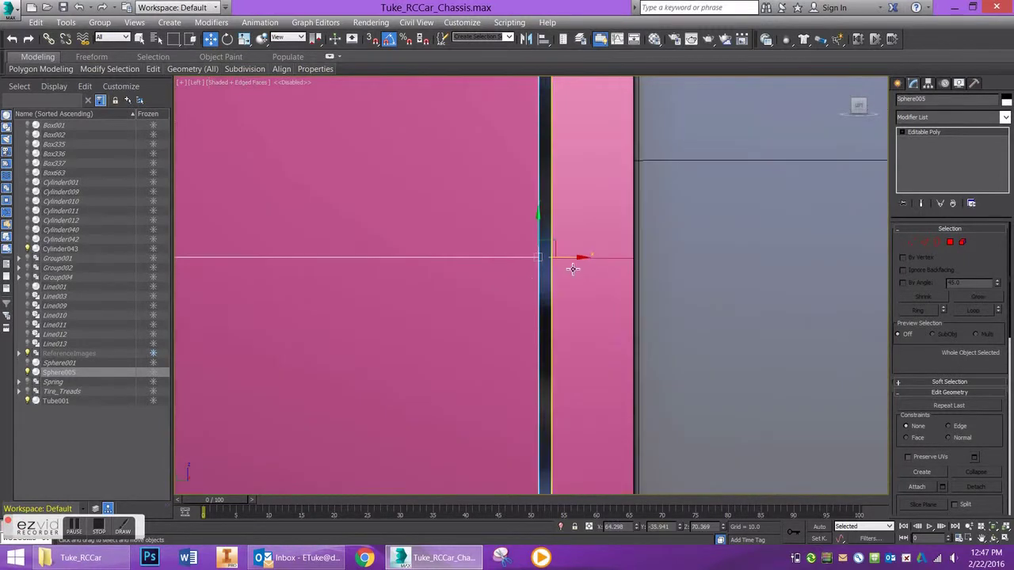
# - Attach the dome to the inner cylinder so both form one editable poly
pyautogui.click(599, 278)
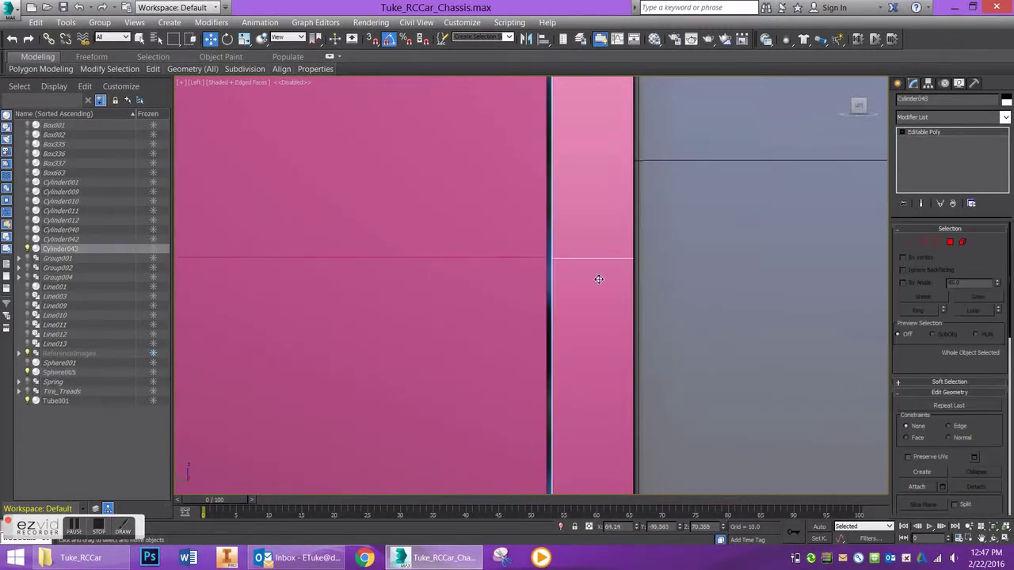
pyautogui.moveTo(915, 358); pyautogui.dragTo(923, 308)
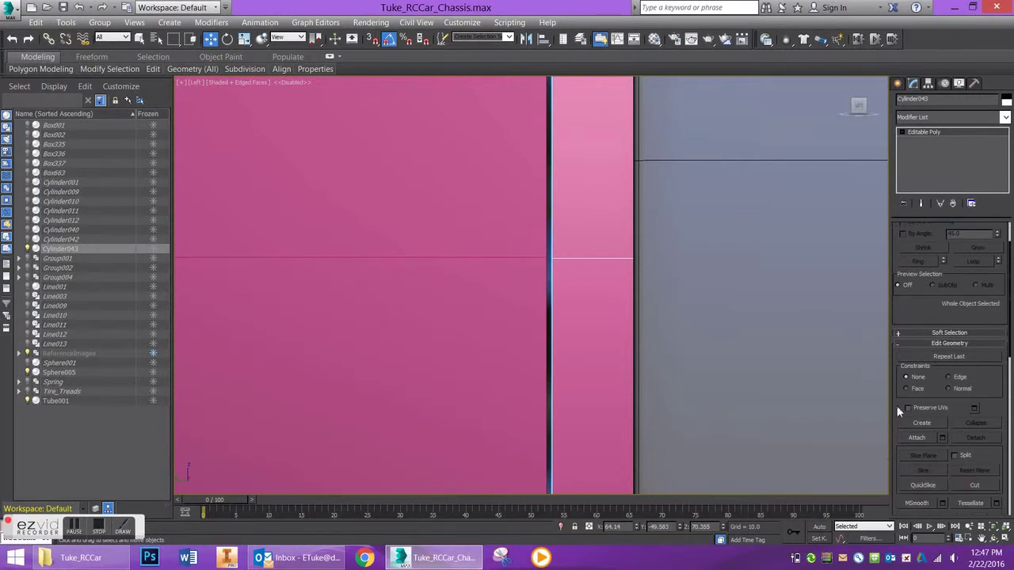
pyautogui.click(915, 438)
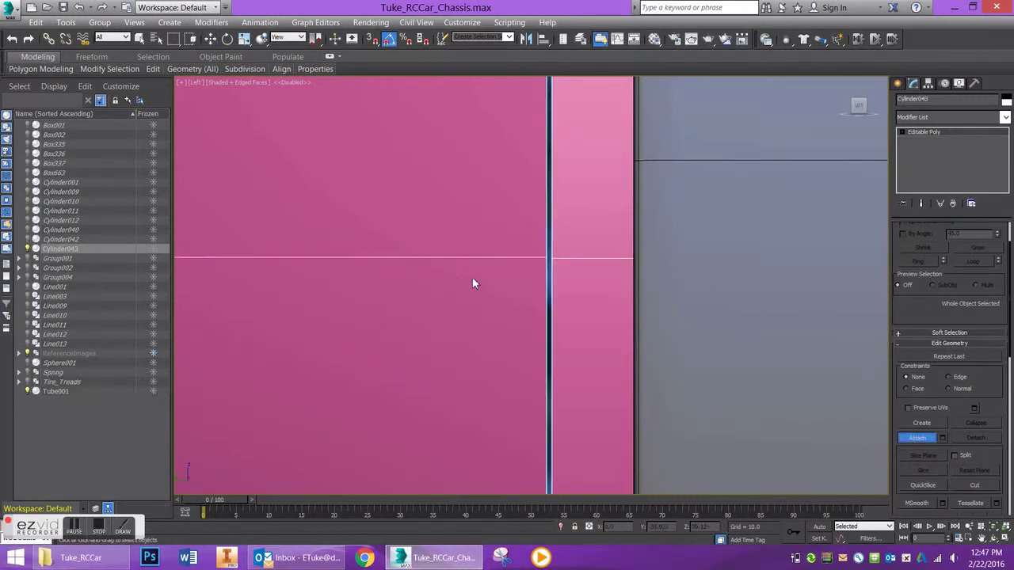
pyautogui.scroll(-3, 472, 277)
# - Target weld the matching dome and cylinder edge vertices along the seam that faces the left view
pyautogui.moveTo(926, 308); pyautogui.dragTo(913, 357)
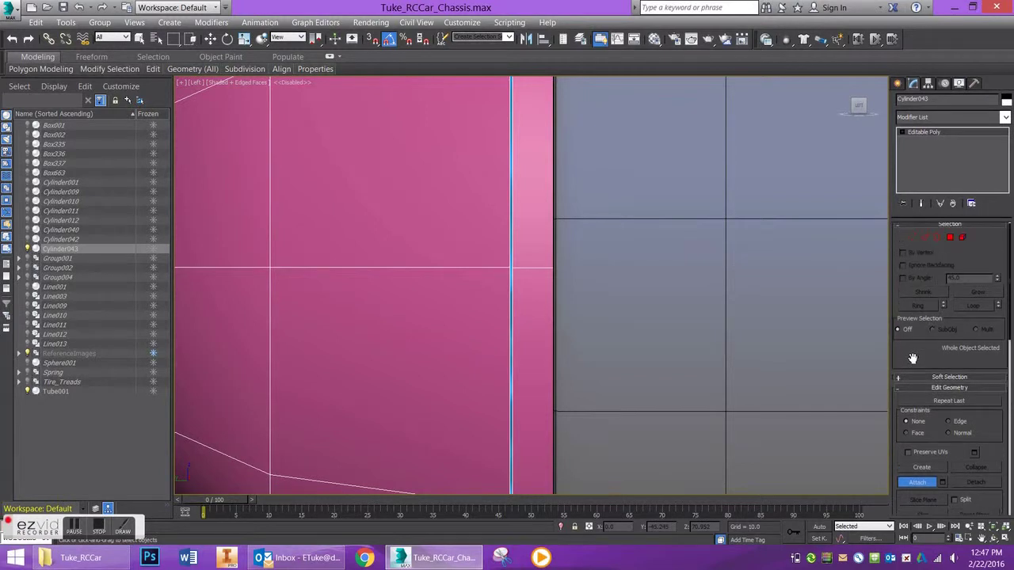
pyautogui.click(921, 243)
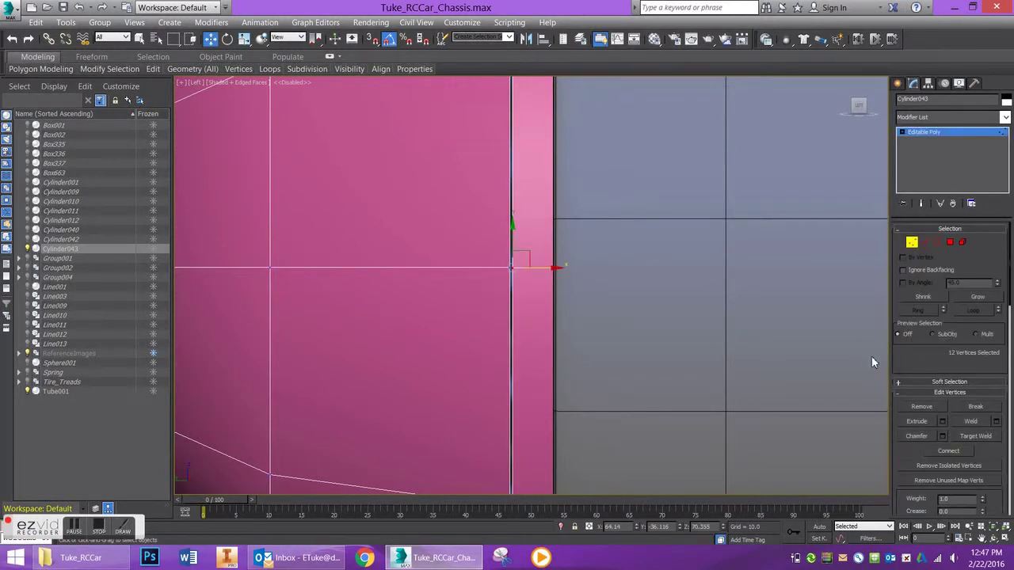
pyautogui.click(976, 436)
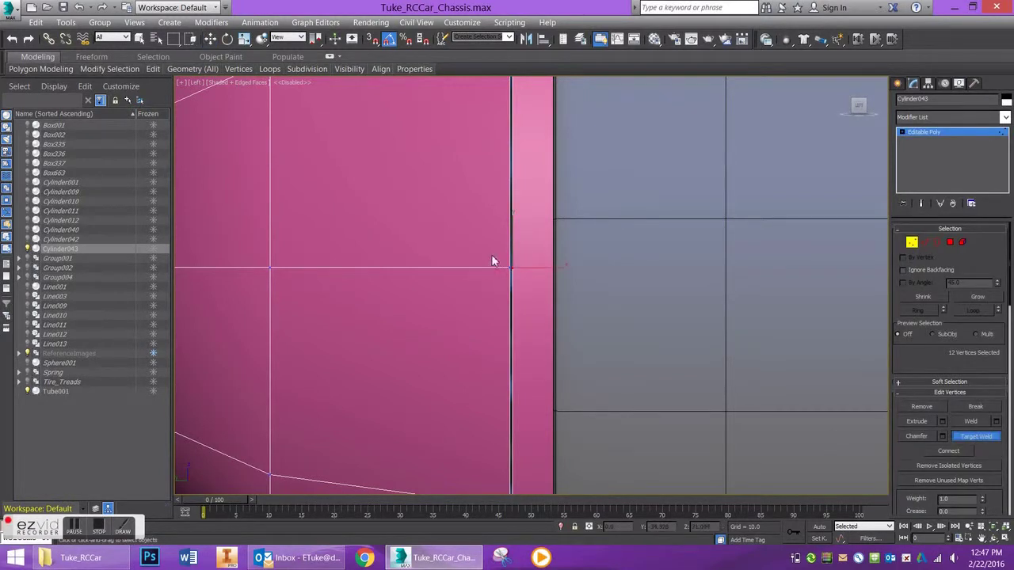
pyautogui.scroll(5, 509, 259)
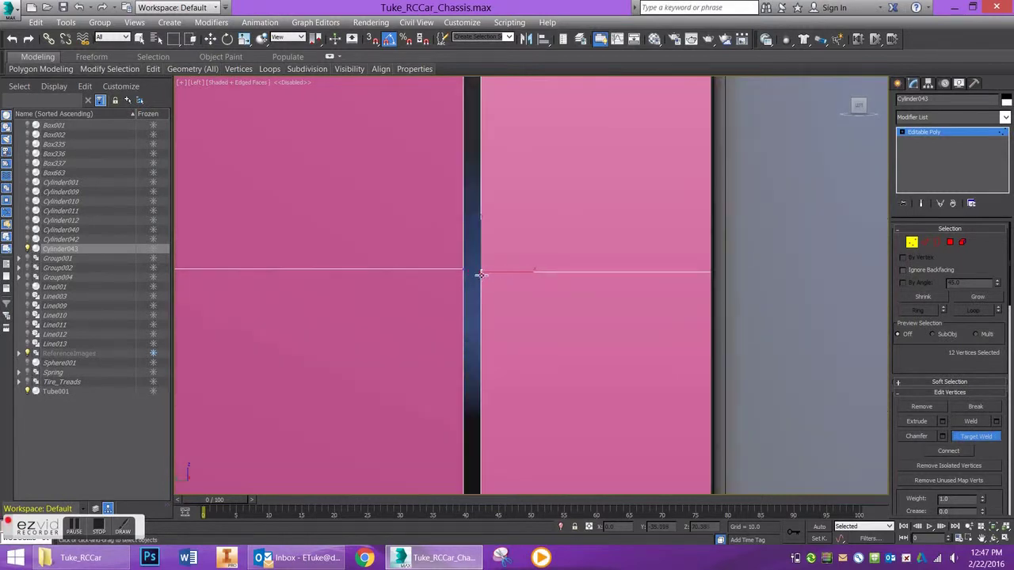
pyautogui.click(467, 271)
pyautogui.scroll(-4, 478, 294)
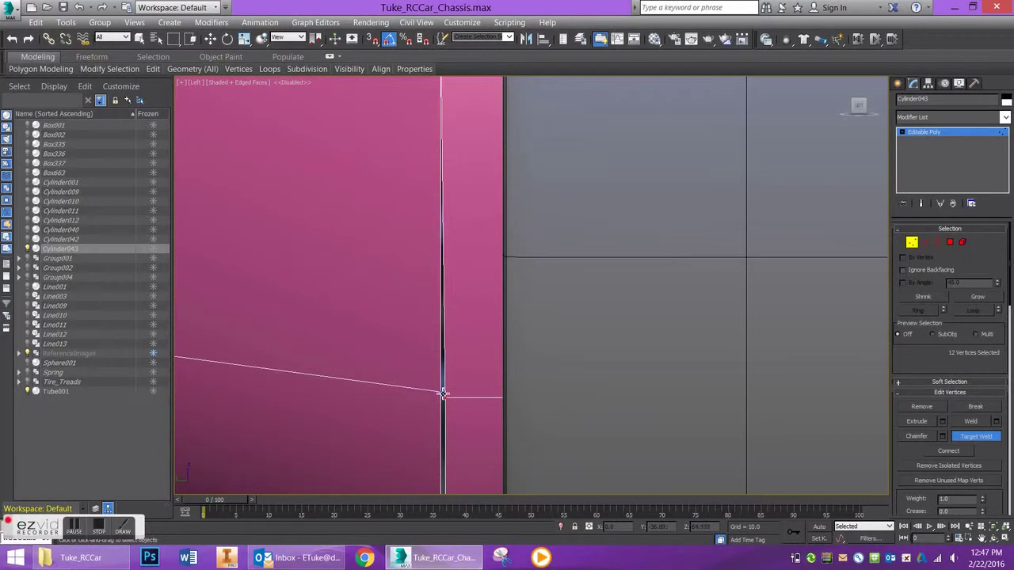
pyautogui.scroll(-3, 473, 273)
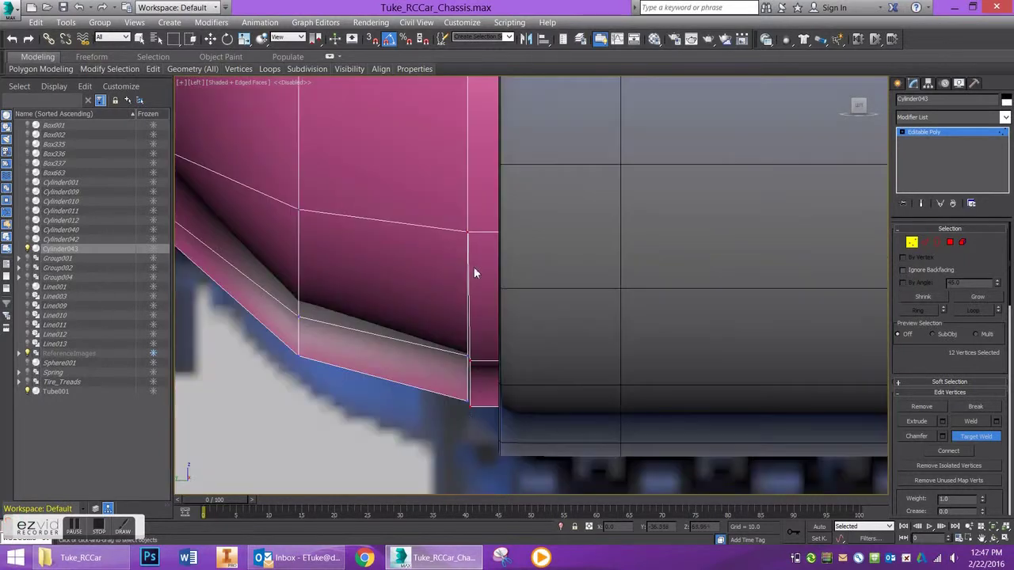
pyautogui.click(467, 356)
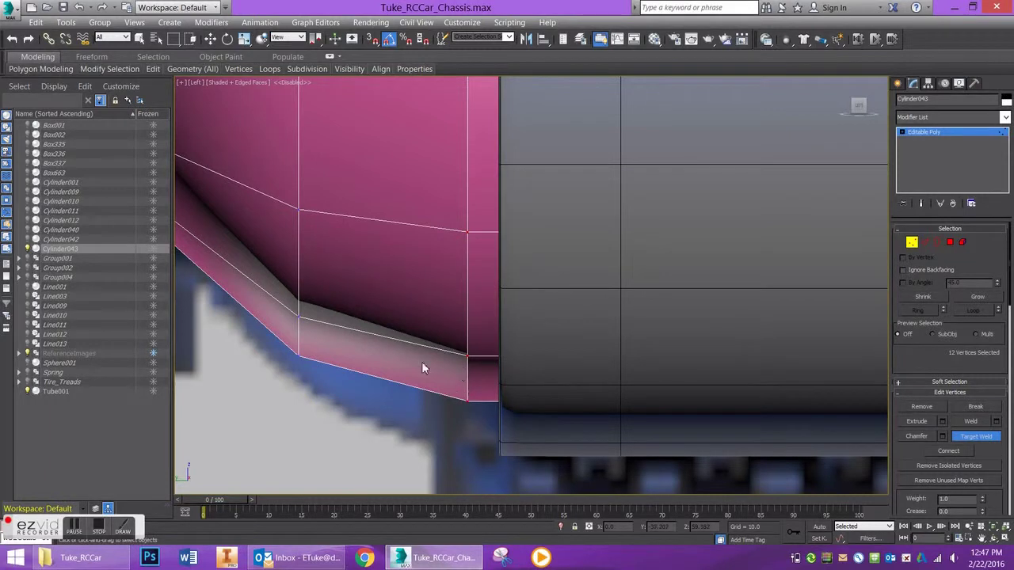
pyautogui.keyDown('alt'); pyautogui.moveTo(394, 357); pyautogui.dragTo(487, 286, button='middle'); pyautogui.keyUp('alt')
pyautogui.press('p')
pyautogui.scroll(5, 479, 300)
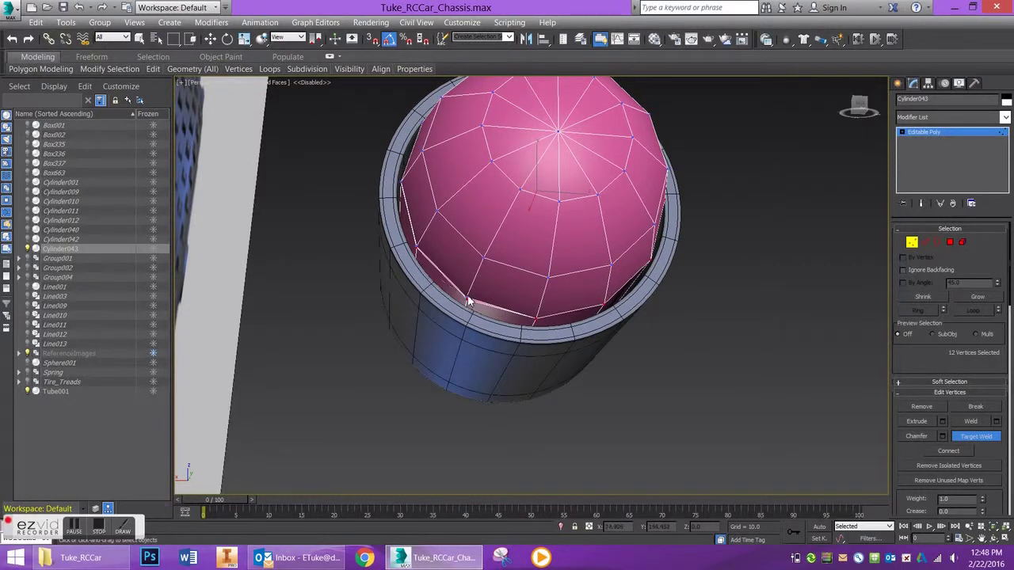
pyautogui.scroll(10, 468, 302)
pyautogui.click(490, 355)
pyautogui.rightClick(475, 332)
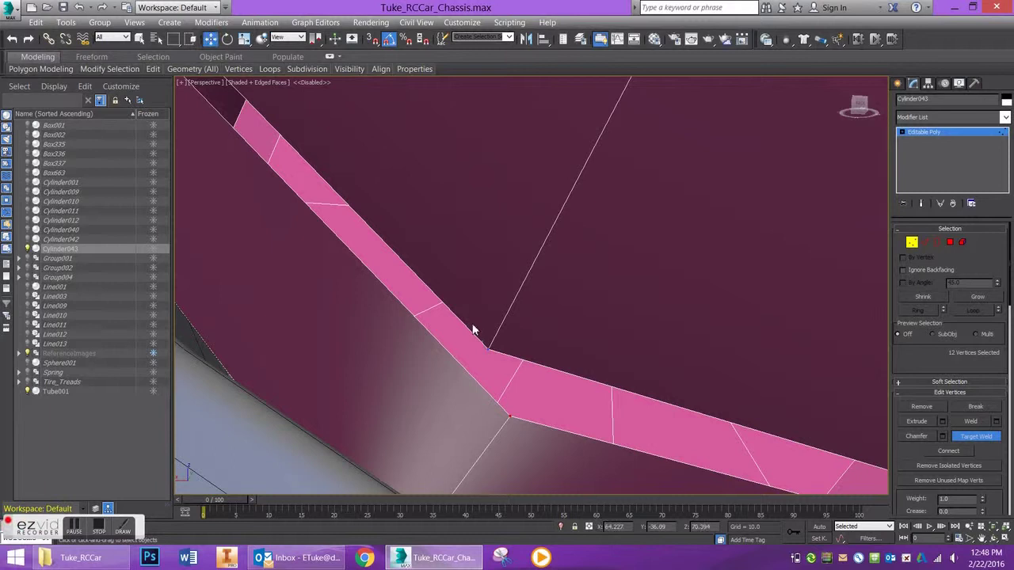
pyautogui.moveTo(513, 419); pyautogui.dragTo(489, 358)
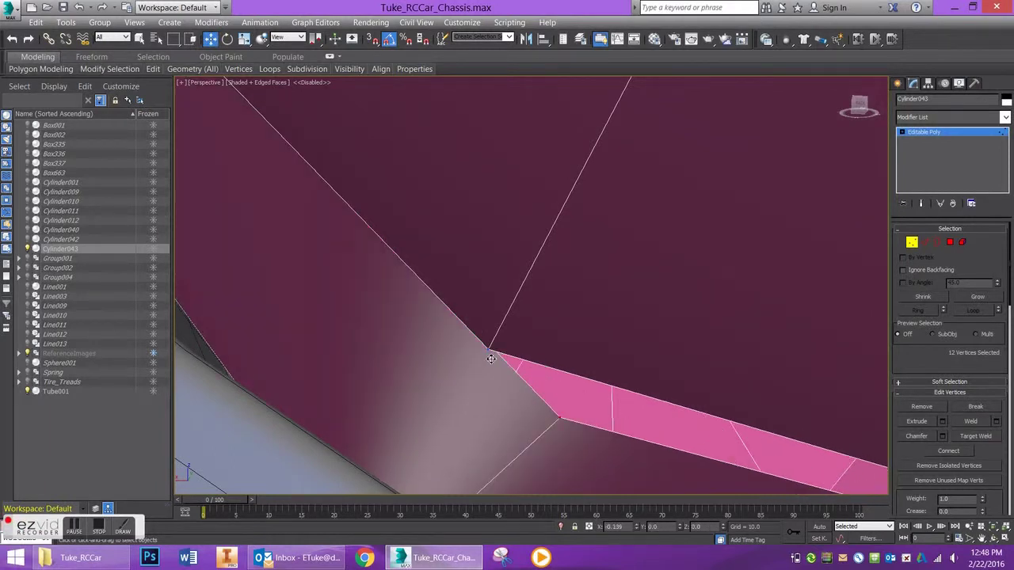
pyautogui.hotkey('ctrl', 'z')
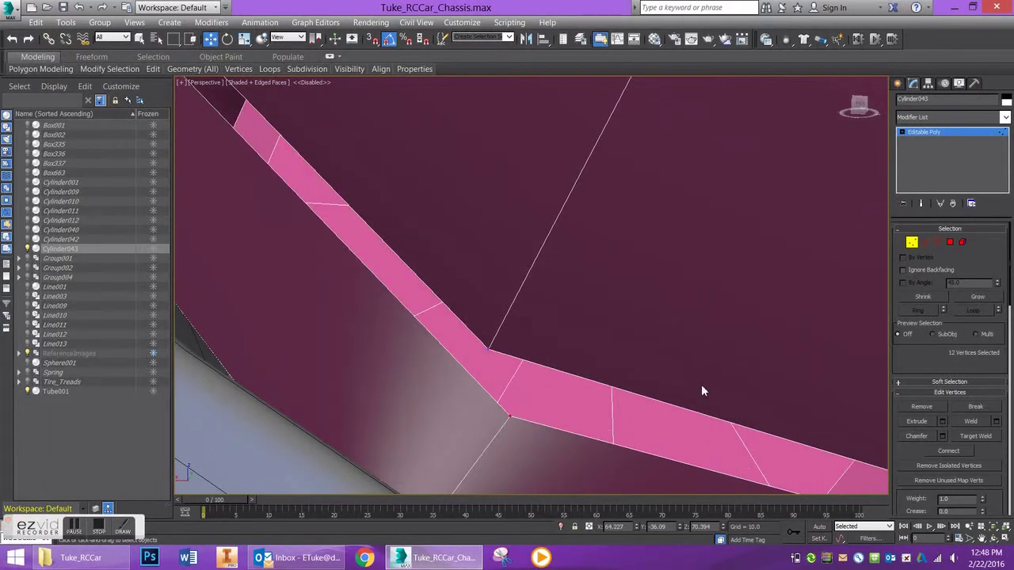
# - Target weld the matching dome and cylinder vertices along the lower and side stretch of their shared seam
pyautogui.click(968, 436)
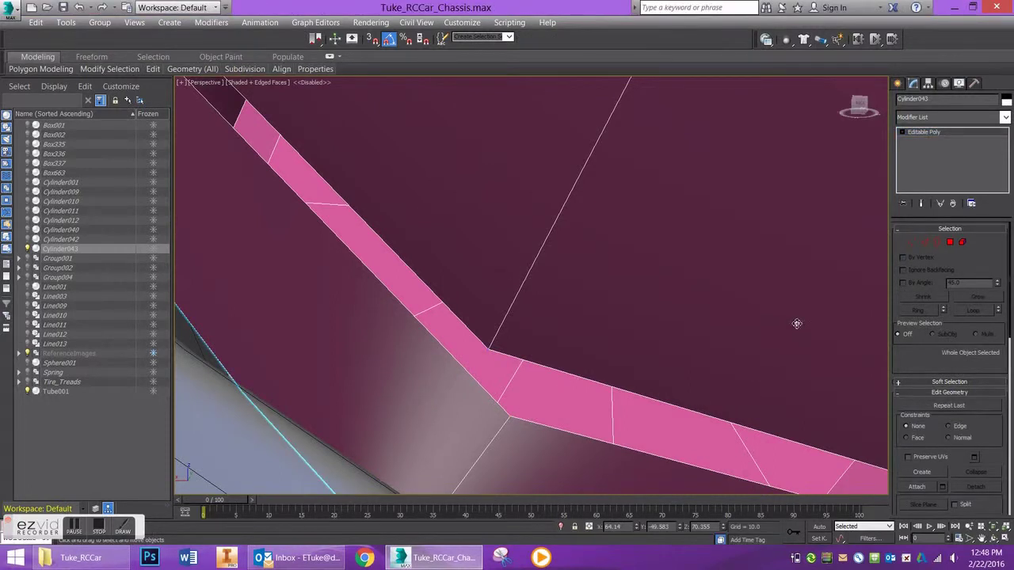
pyautogui.click(912, 241)
pyautogui.click(976, 436)
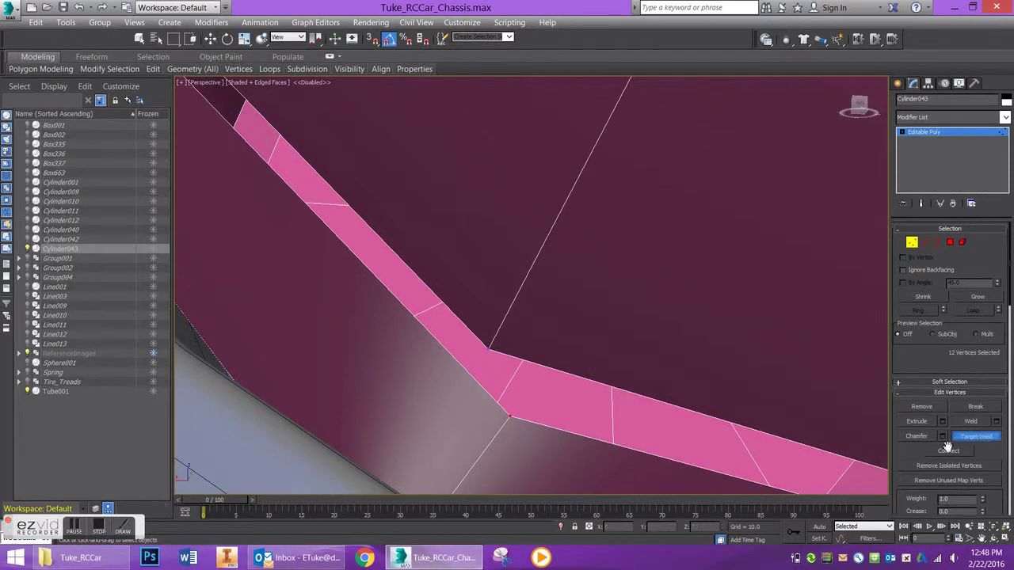
pyautogui.click(483, 353)
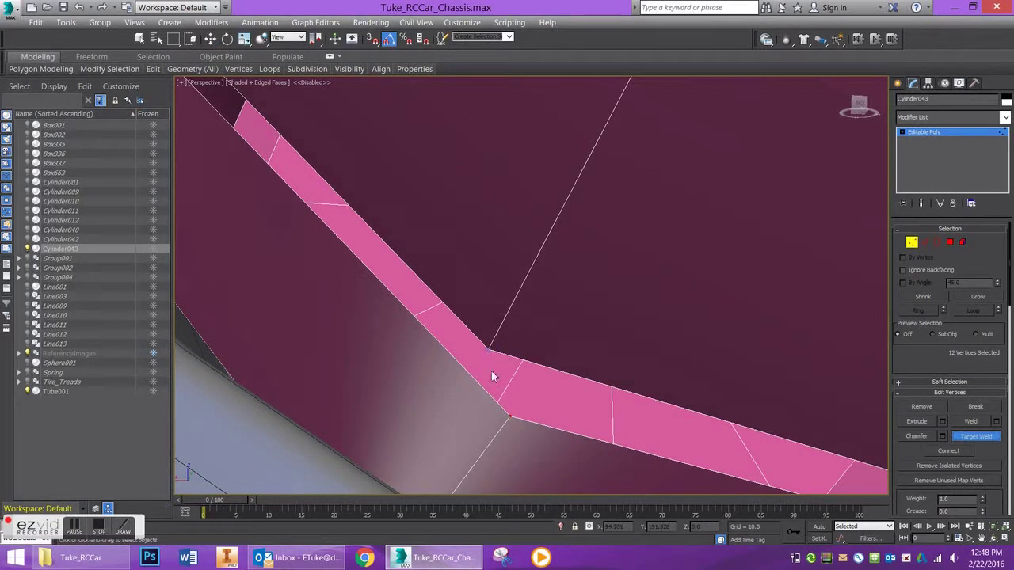
pyautogui.click(513, 420)
pyautogui.keyDown('alt'); pyautogui.moveTo(512, 362); pyautogui.dragTo(519, 315, button='middle'); pyautogui.keyUp('alt')
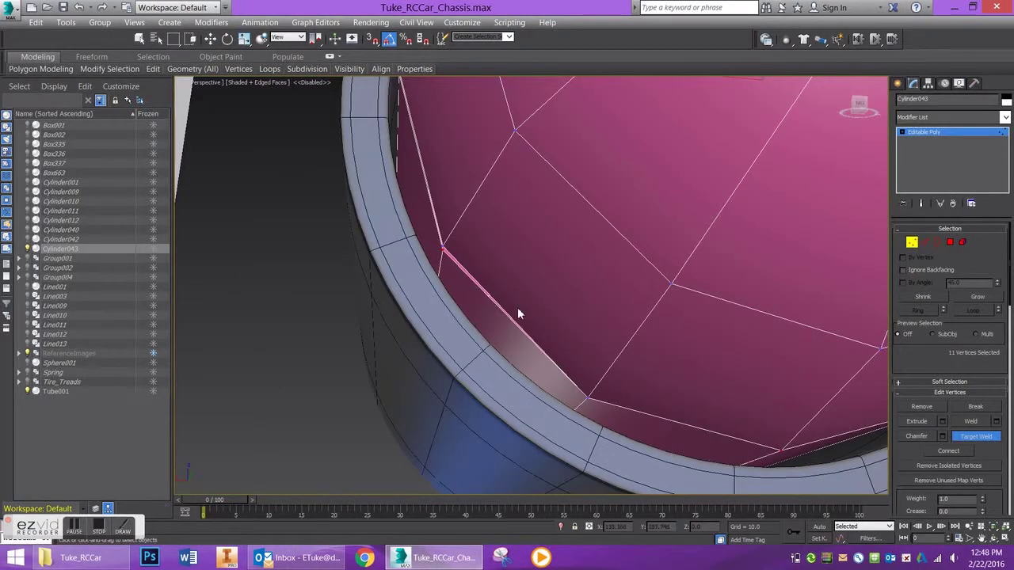
pyautogui.click(443, 252)
pyautogui.keyDown('alt'); pyautogui.moveTo(430, 219); pyautogui.dragTo(491, 259, button='middle'); pyautogui.keyUp('alt')
pyautogui.scroll(4, 491, 259)
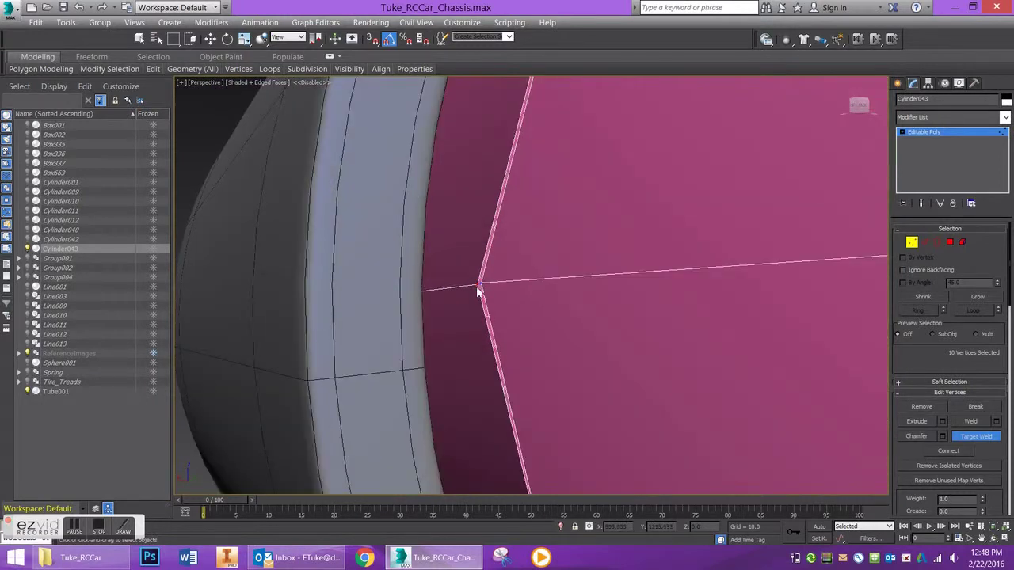
pyautogui.click(478, 287)
pyautogui.keyDown('alt'); pyautogui.moveTo(550, 209); pyautogui.dragTo(479, 325, button='middle'); pyautogui.keyUp('alt')
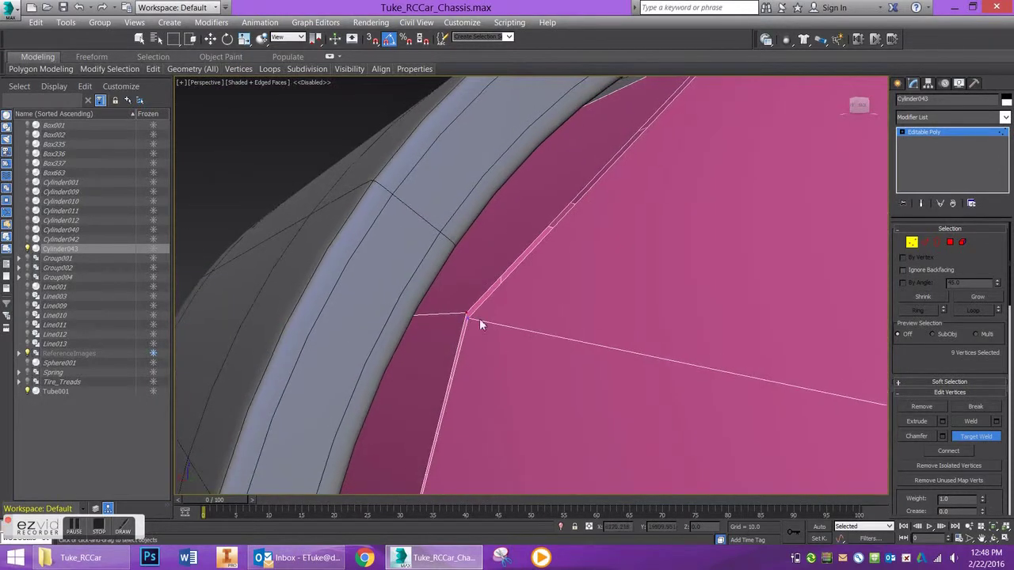
pyautogui.click(469, 315)
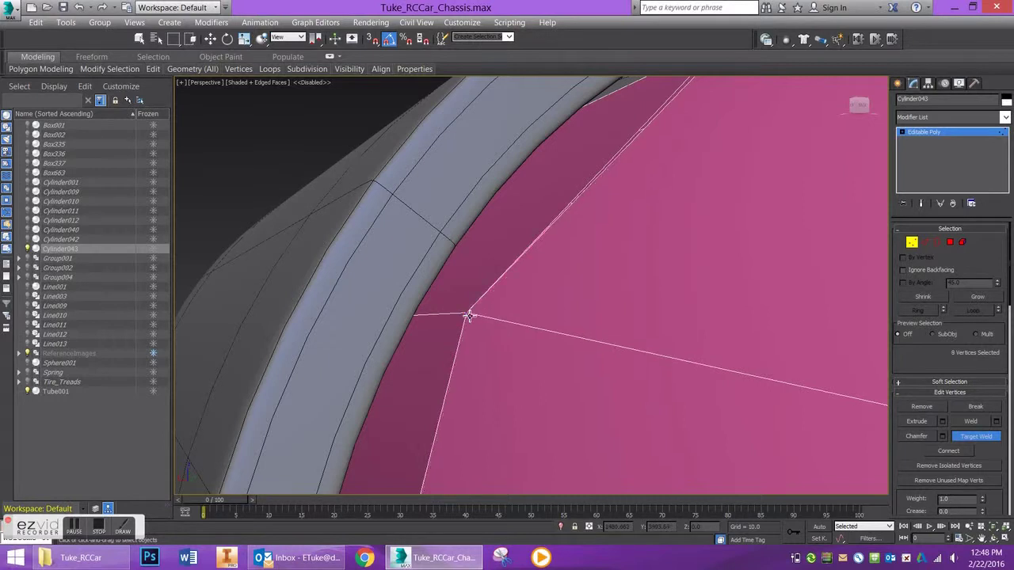
# - Target weld the remaining dome and cylinder vertex pairs around the upper part of the seam to close the gap
pyautogui.keyDown('alt'); pyautogui.moveTo(675, 158); pyautogui.dragTo(561, 372, button='middle'); pyautogui.keyUp('alt')
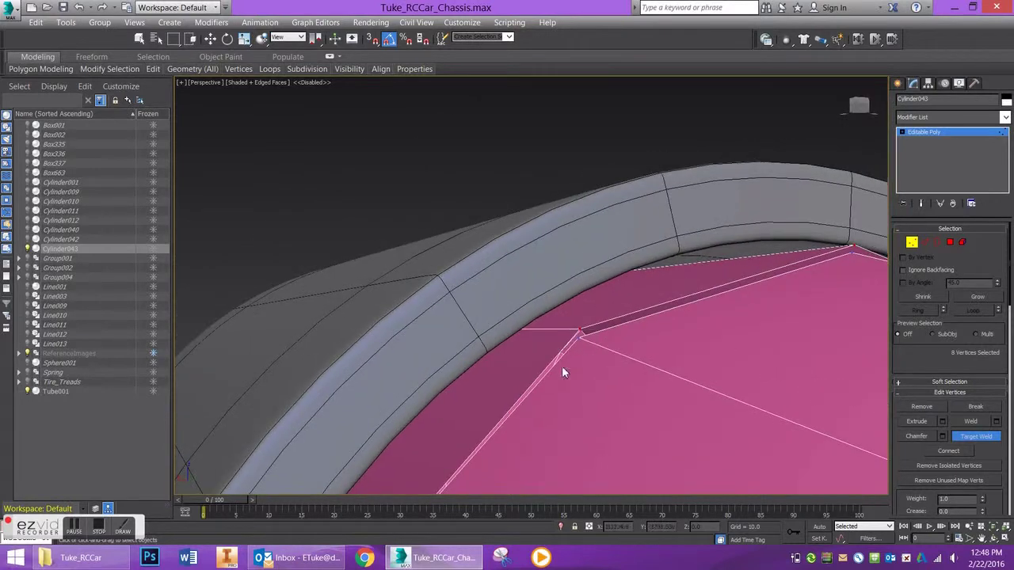
pyautogui.click(582, 332)
pyautogui.keyDown('alt'); pyautogui.moveTo(592, 330); pyautogui.dragTo(519, 388, button='middle'); pyautogui.keyUp('alt')
pyautogui.click(519, 389)
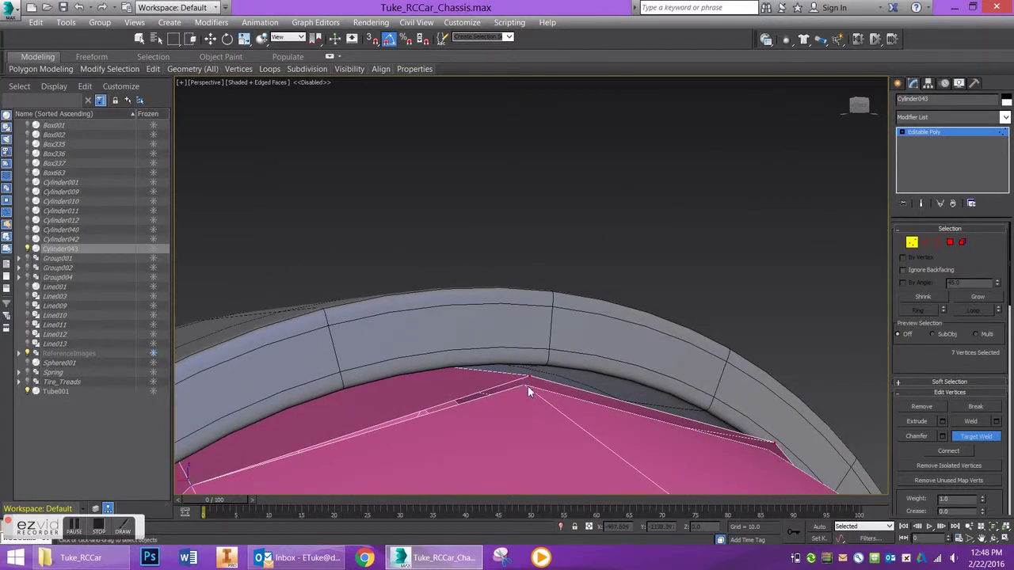
pyautogui.click(528, 378)
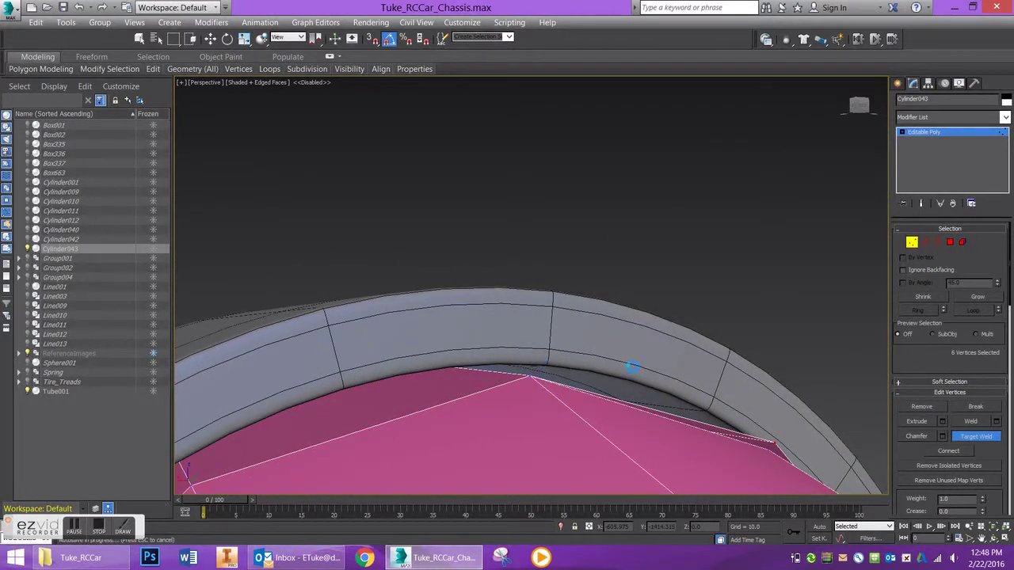
pyautogui.keyDown('alt'); pyautogui.moveTo(676, 414); pyautogui.dragTo(552, 261, button='middle'); pyautogui.keyUp('alt')
pyautogui.scroll(2, 597, 333)
pyautogui.click(641, 313)
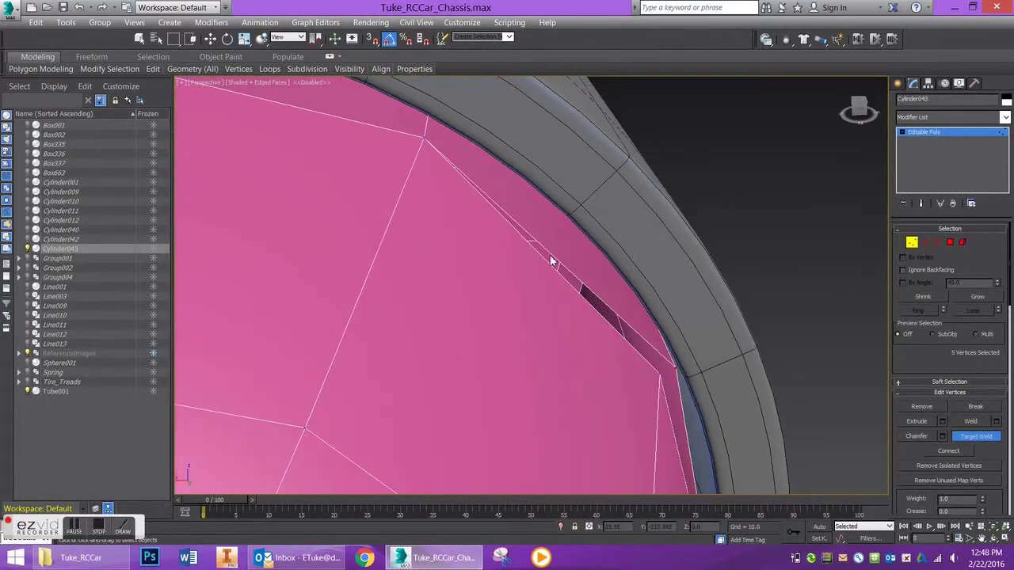
pyautogui.click(680, 376)
pyautogui.keyDown('alt'); pyautogui.moveTo(677, 375); pyautogui.dragTo(495, 256, button='middle'); pyautogui.keyUp('alt')
pyautogui.scroll(-6, 536, 280)
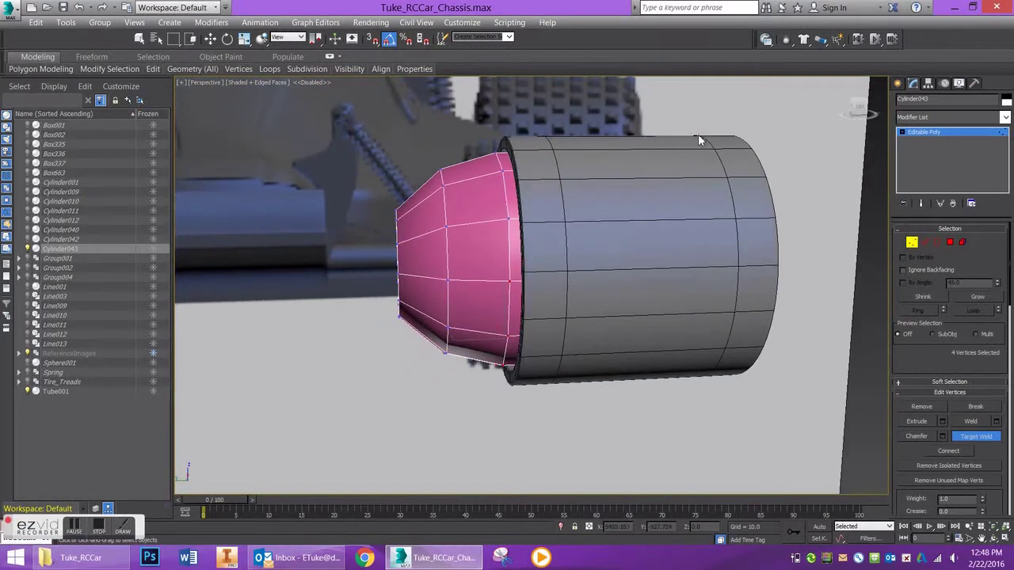
# - In the left view, move the welded dome-and-cylinder piece and the surrounding tube down together by about 1.2 units
pyautogui.click(859, 107)
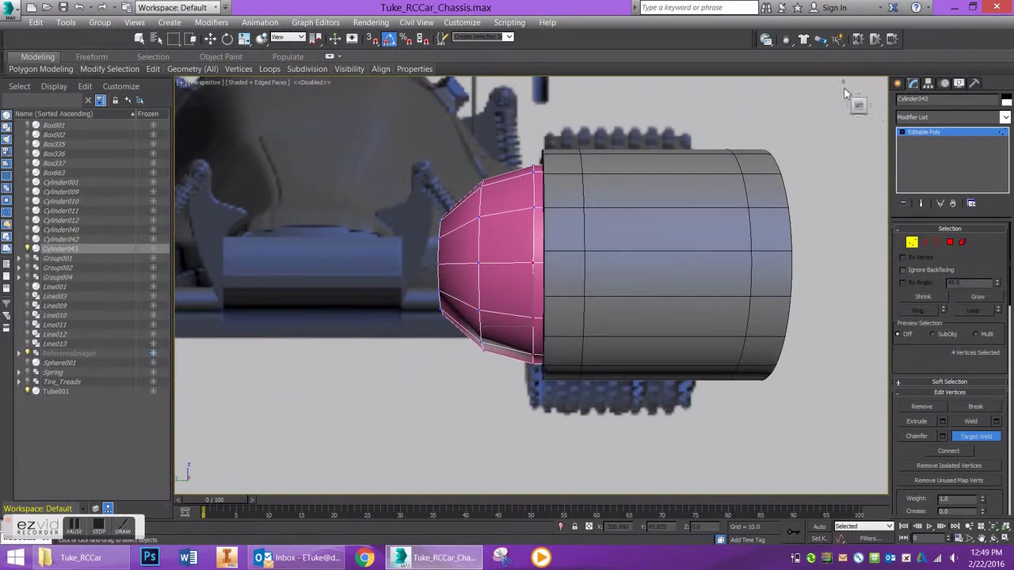
pyautogui.press('l')
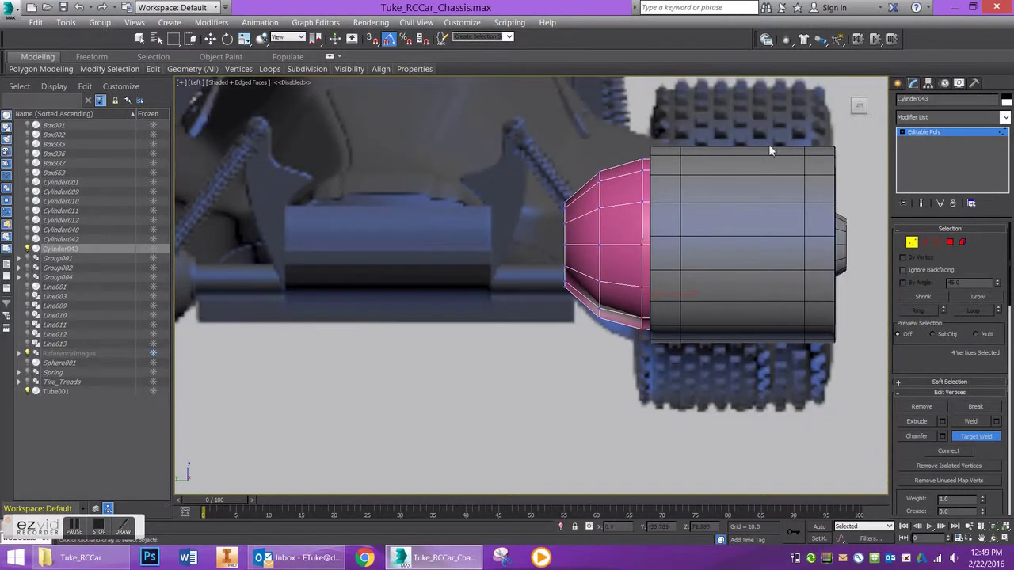
pyautogui.click(912, 243)
pyautogui.press('w')
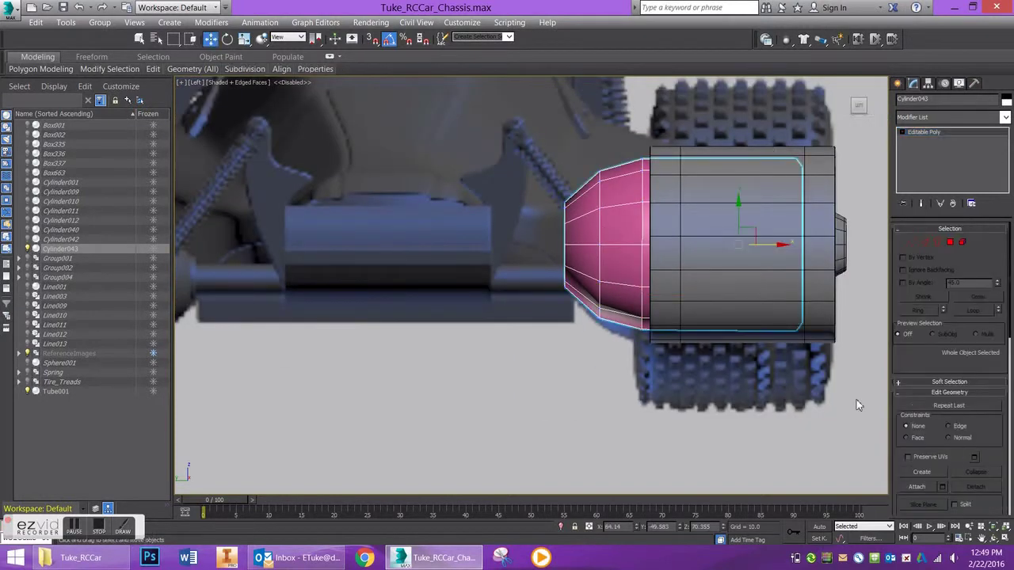
pyautogui.moveTo(755, 246); pyautogui.dragTo(758, 247)
pyautogui.moveTo(742, 207); pyautogui.dragTo(719, 223)
pyautogui.keyDown('ctrl'); pyautogui.click(745, 221); pyautogui.keyUp('ctrl')
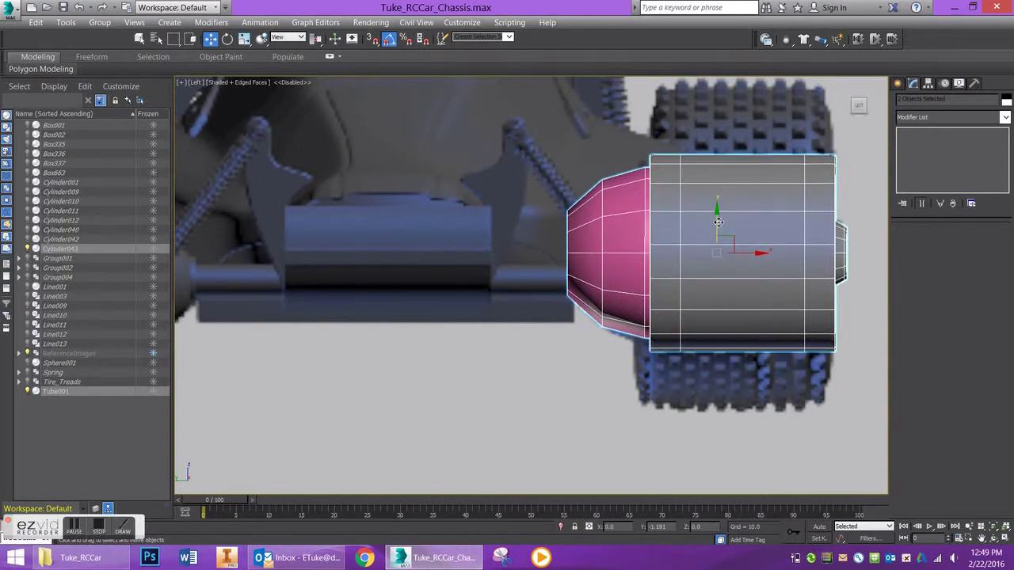
pyautogui.click(538, 270)
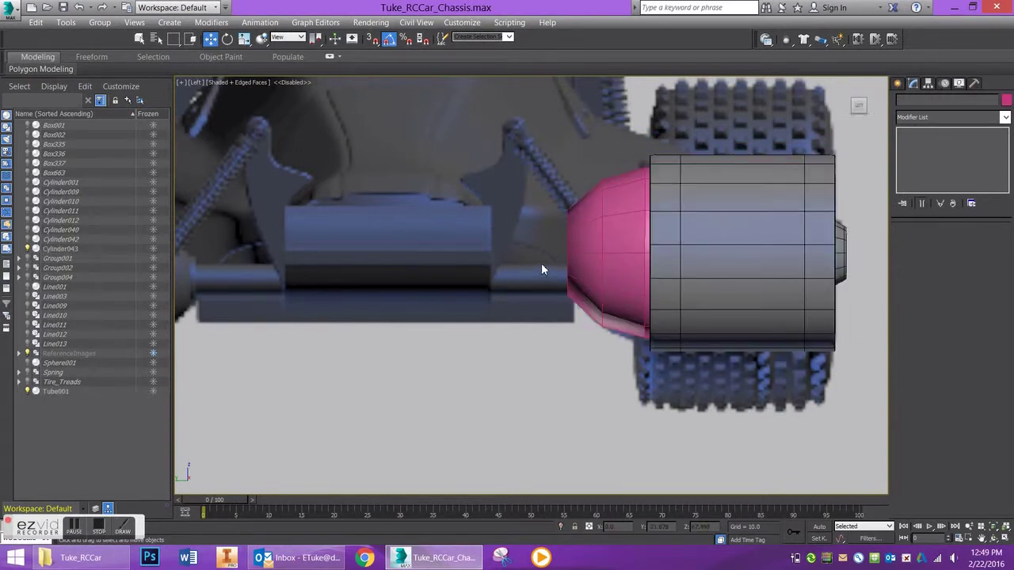
# - Chamfer the edge loop around the dome's wide end, just outside the tube, by 0.333
pyautogui.keyDown('alt'); pyautogui.moveTo(565, 272); pyautogui.dragTo(541, 285, button='middle'); pyautogui.keyUp('alt')
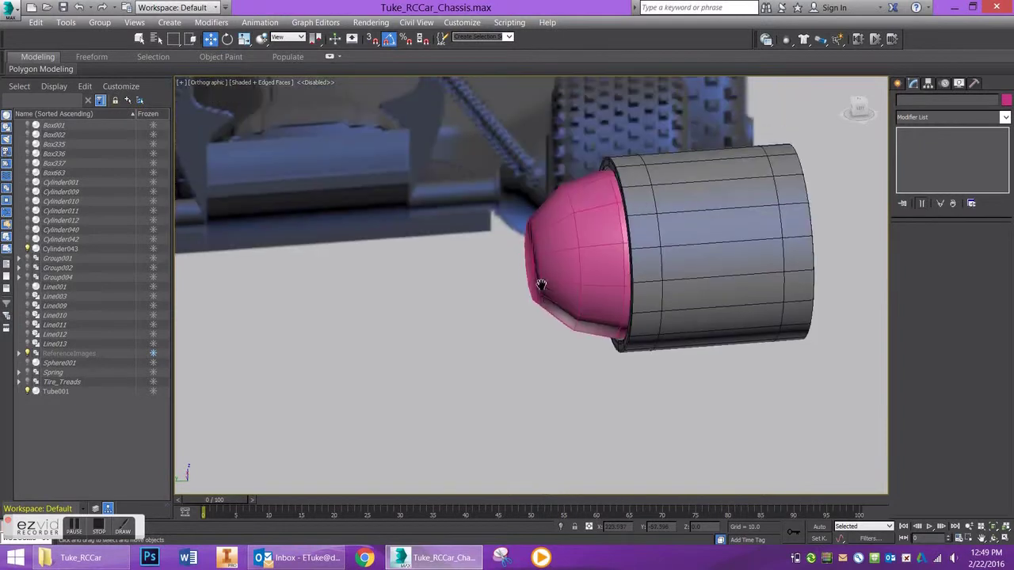
pyautogui.click(544, 238)
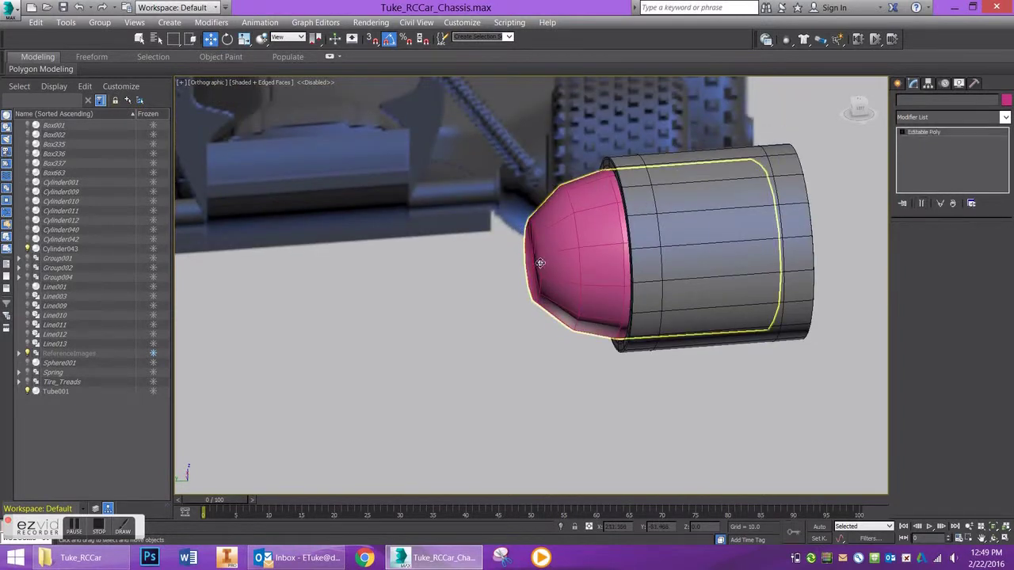
pyautogui.click(950, 243)
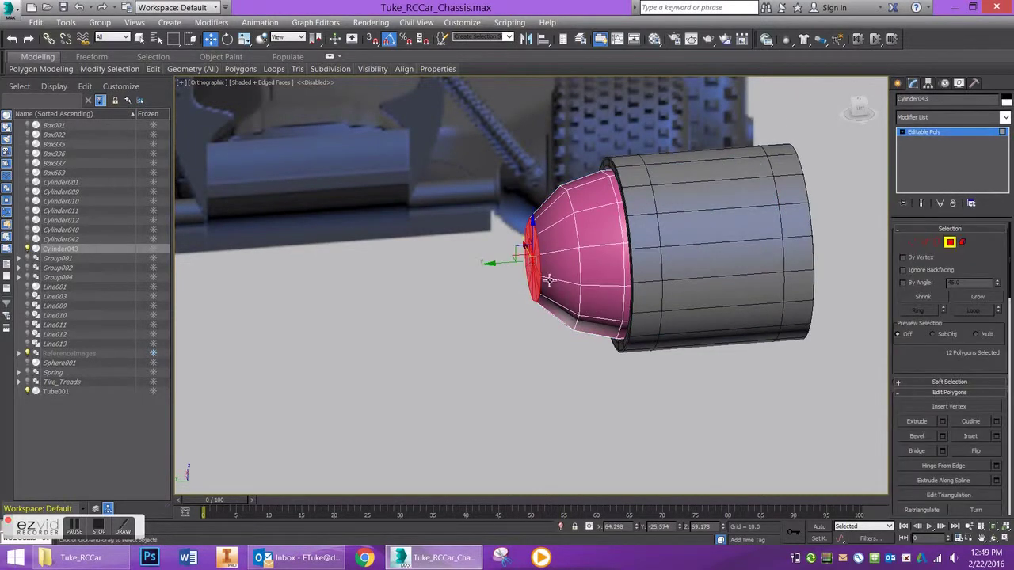
pyautogui.keyDown('alt'); pyautogui.moveTo(557, 280); pyautogui.dragTo(614, 190, button='middle'); pyautogui.keyUp('alt')
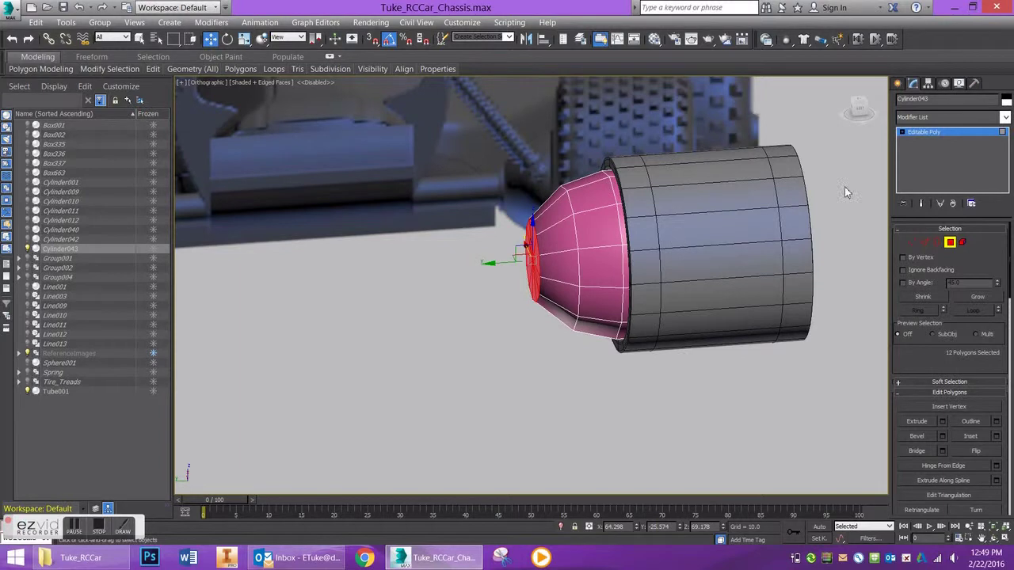
pyautogui.click(925, 242)
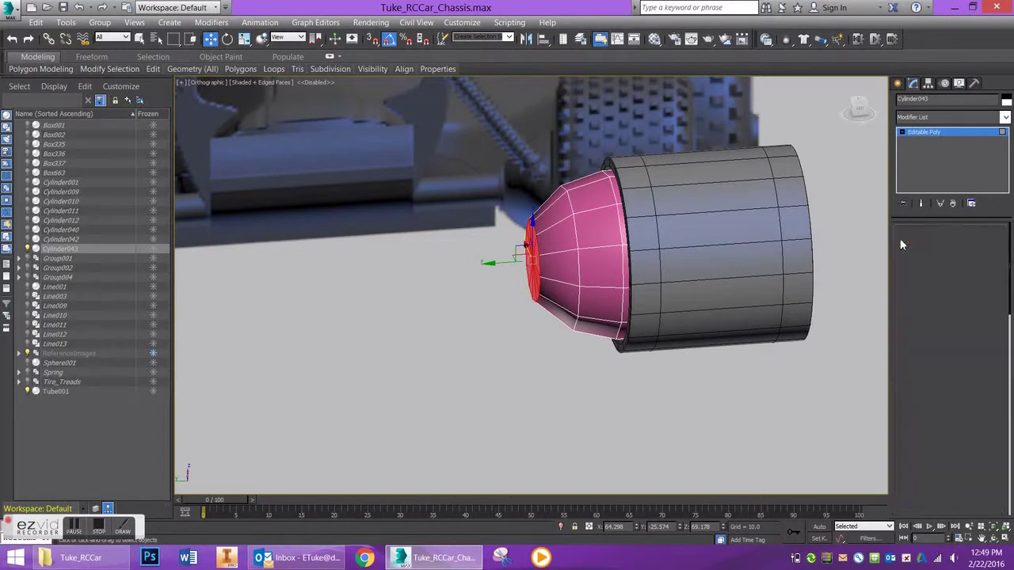
pyautogui.click(623, 232)
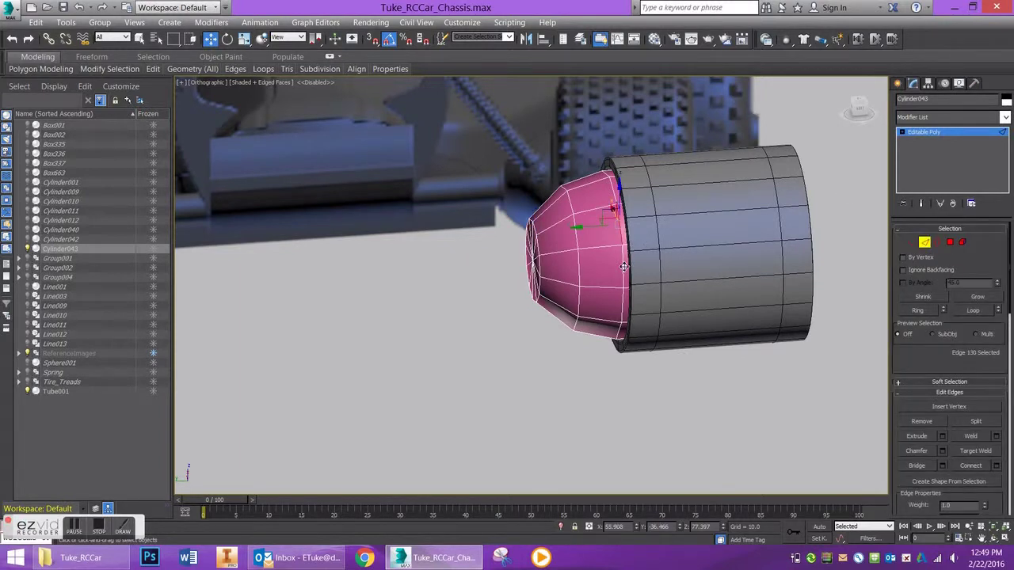
pyautogui.doubleClick(625, 267)
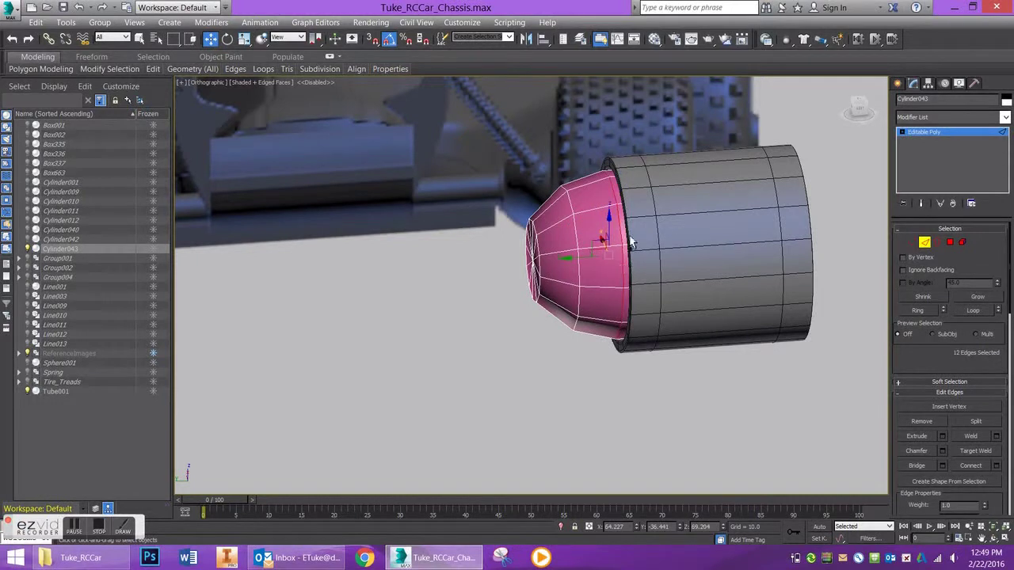
pyautogui.scroll(4, 631, 247)
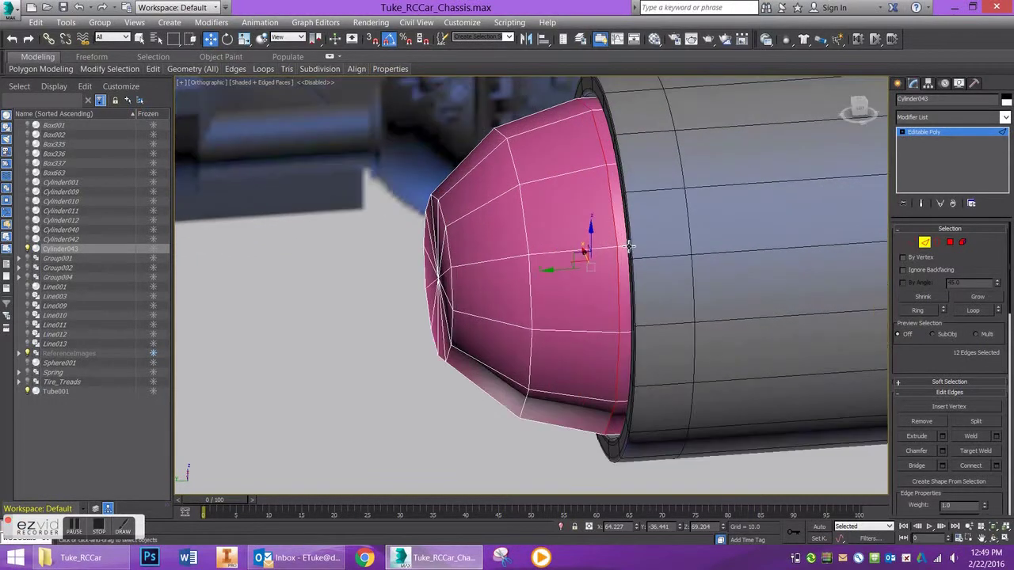
pyautogui.click(942, 451)
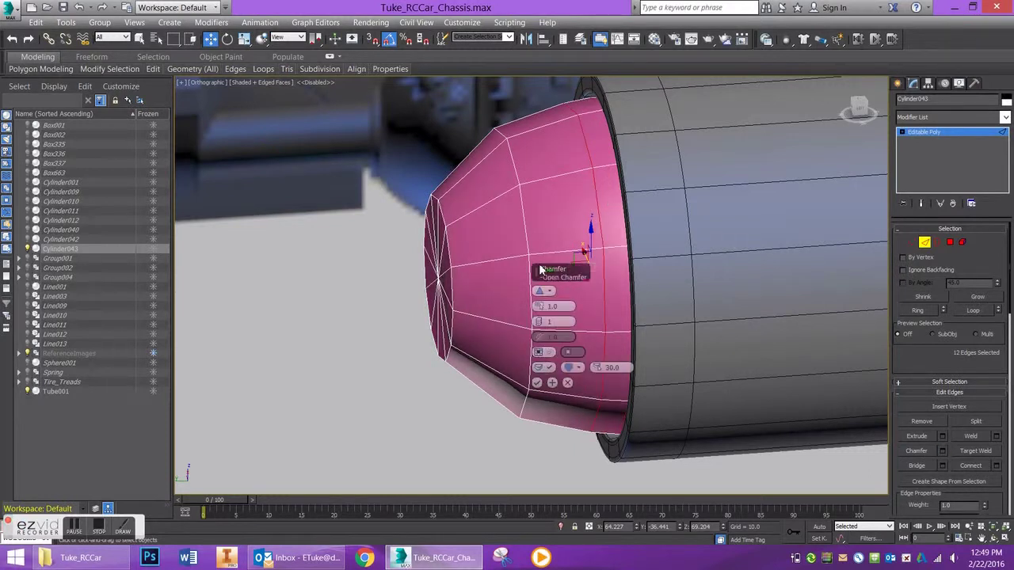
pyautogui.moveTo(539, 307); pyautogui.dragTo(538, 309)
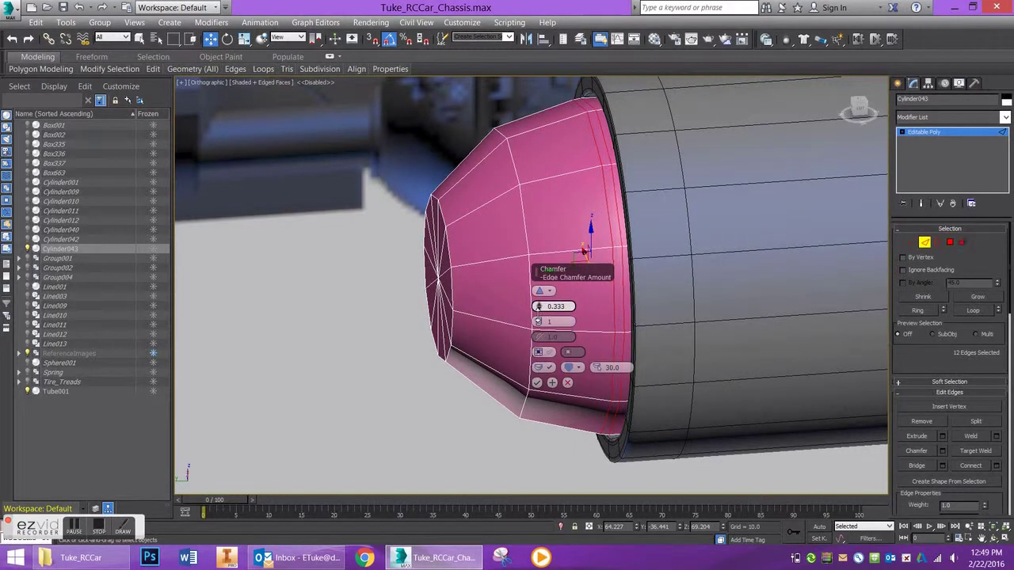
pyautogui.click(537, 384)
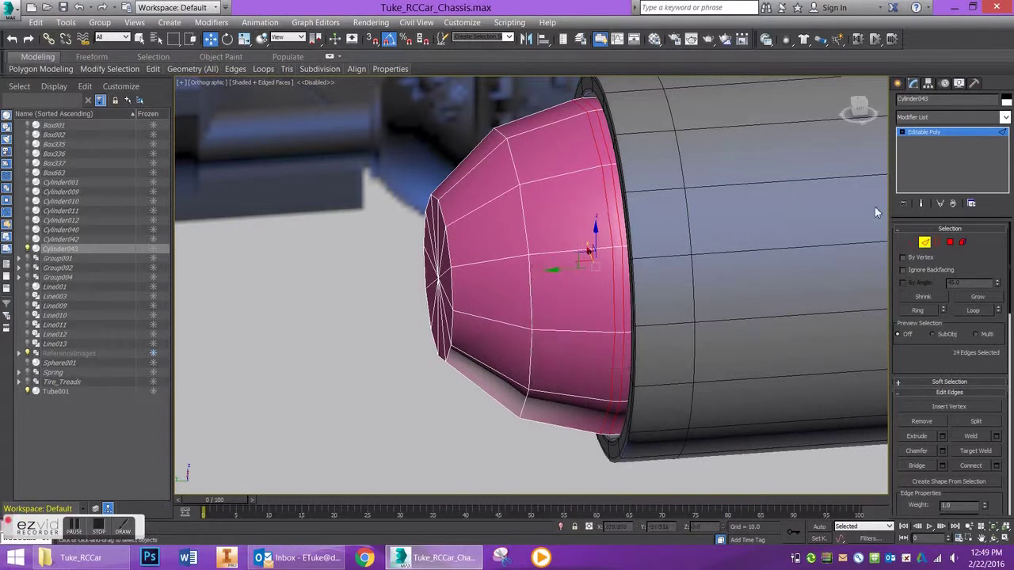
# - Select the narrow polygon ring around the dome's wide end and extrude it outward by Local Normal with a height of 1.704
pyautogui.keyDown('ctrl'); pyautogui.click(949, 242); pyautogui.keyUp('ctrl')
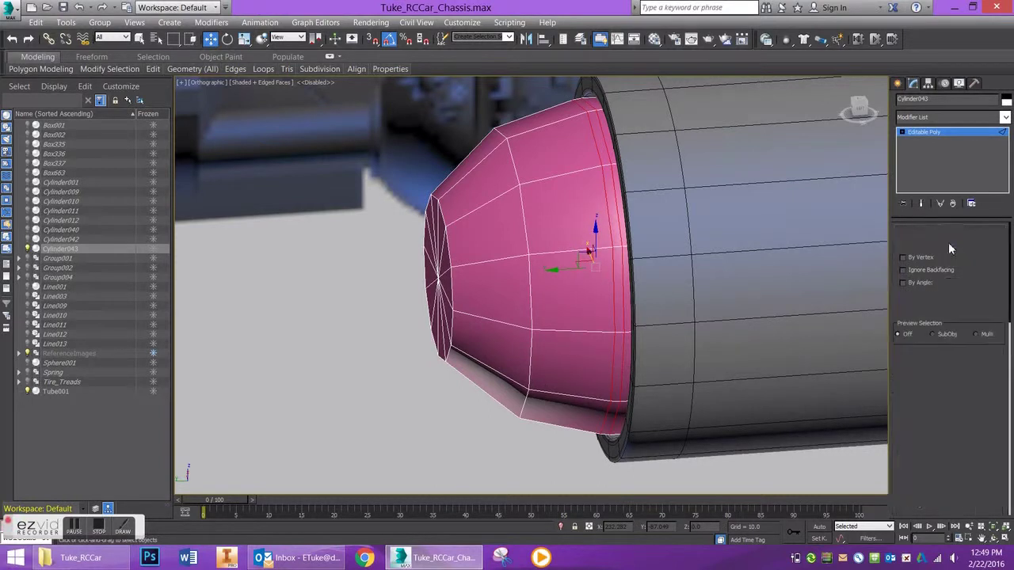
pyautogui.click(618, 301)
pyautogui.keyDown('shift'); pyautogui.click(617, 236); pyautogui.keyUp('shift')
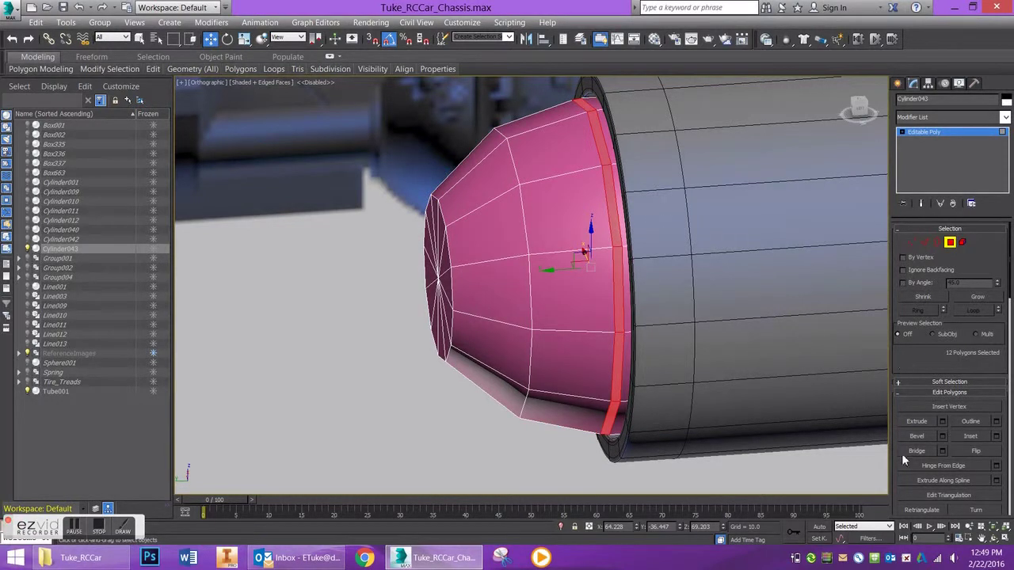
pyautogui.click(942, 422)
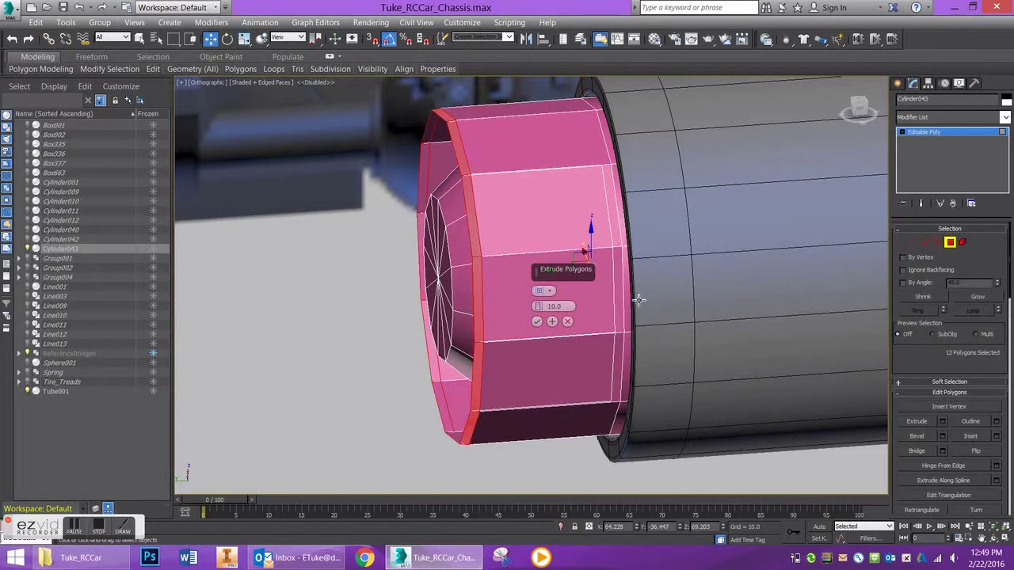
pyautogui.click(549, 291)
pyautogui.click(563, 329)
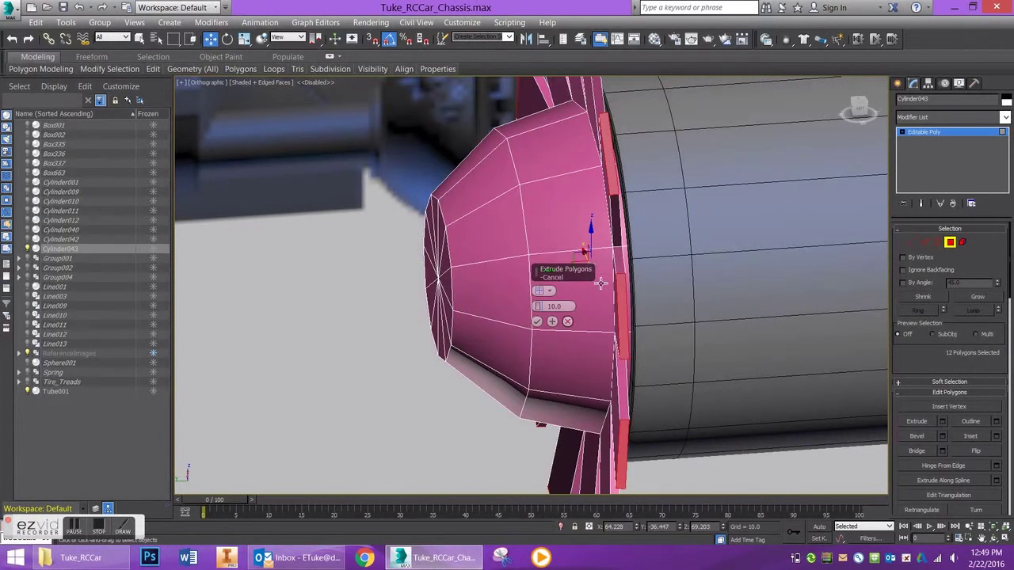
pyautogui.click(545, 291)
pyautogui.click(564, 298)
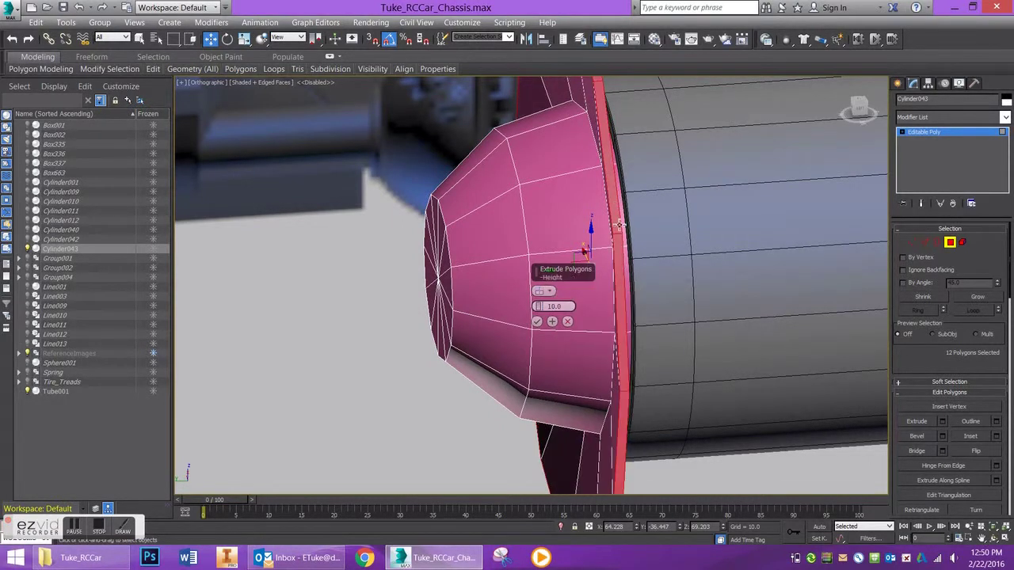
pyautogui.keyDown('alt'); pyautogui.moveTo(572, 252); pyautogui.dragTo(572, 251, button='middle'); pyautogui.keyUp('alt')
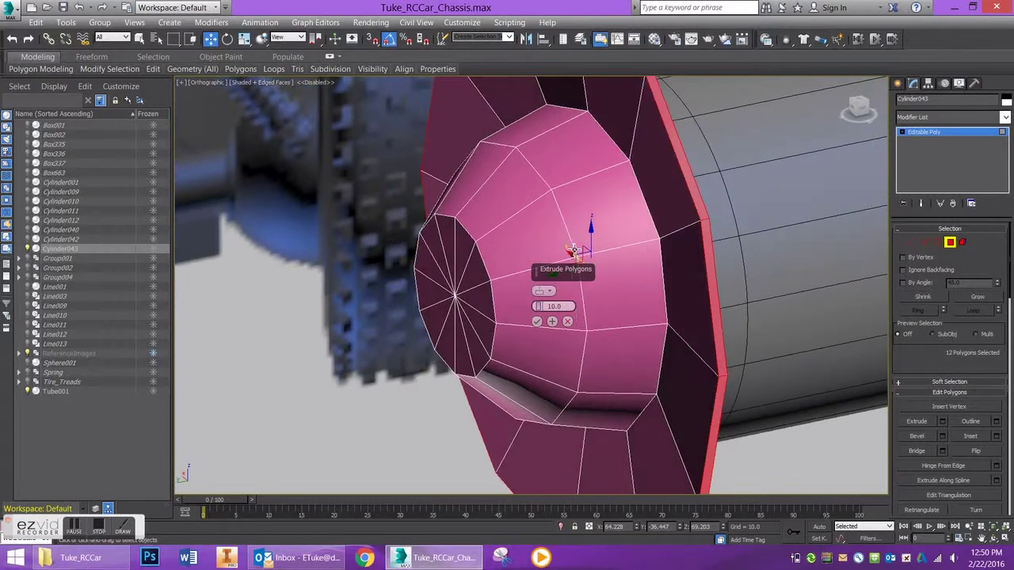
pyautogui.moveTo(538, 306); pyautogui.dragTo(540, 427)
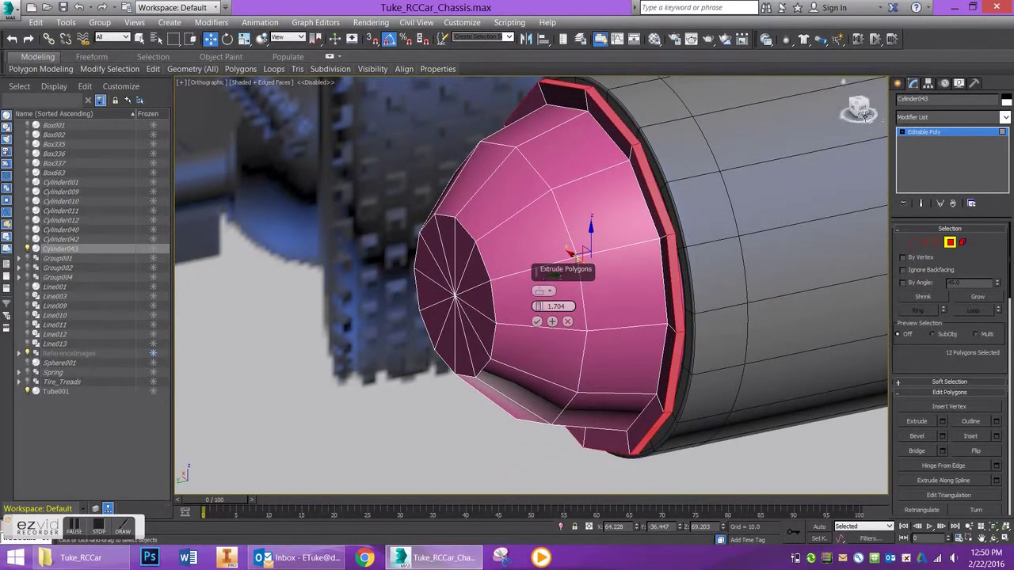
# - In the left view, try rotating the extruded polygon ring by 4.5 degrees
pyautogui.press('l')
pyautogui.moveTo(607, 253); pyautogui.dragTo(558, 256)
pyautogui.press('e')
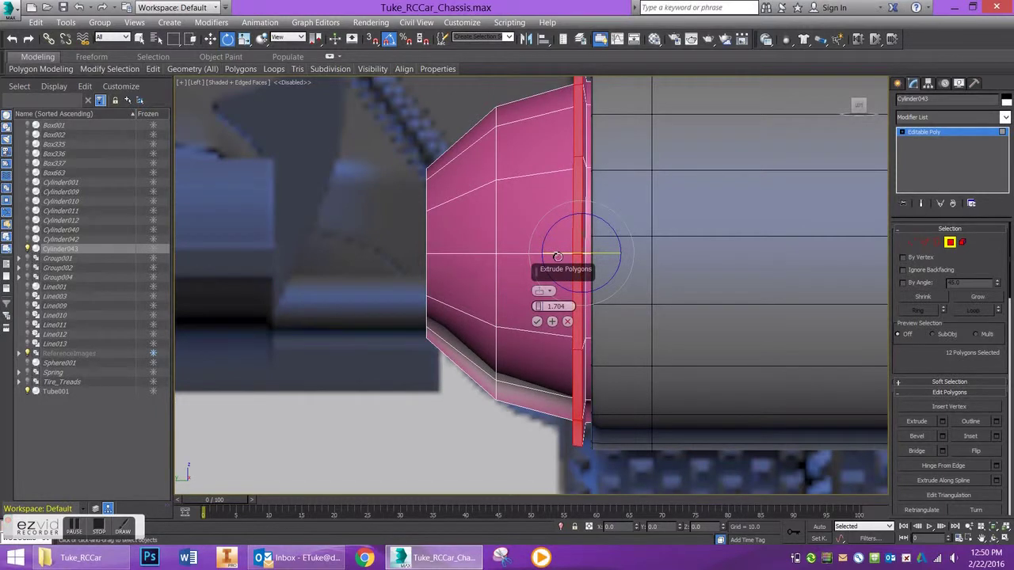
pyautogui.press('super')
pyautogui.press('super')
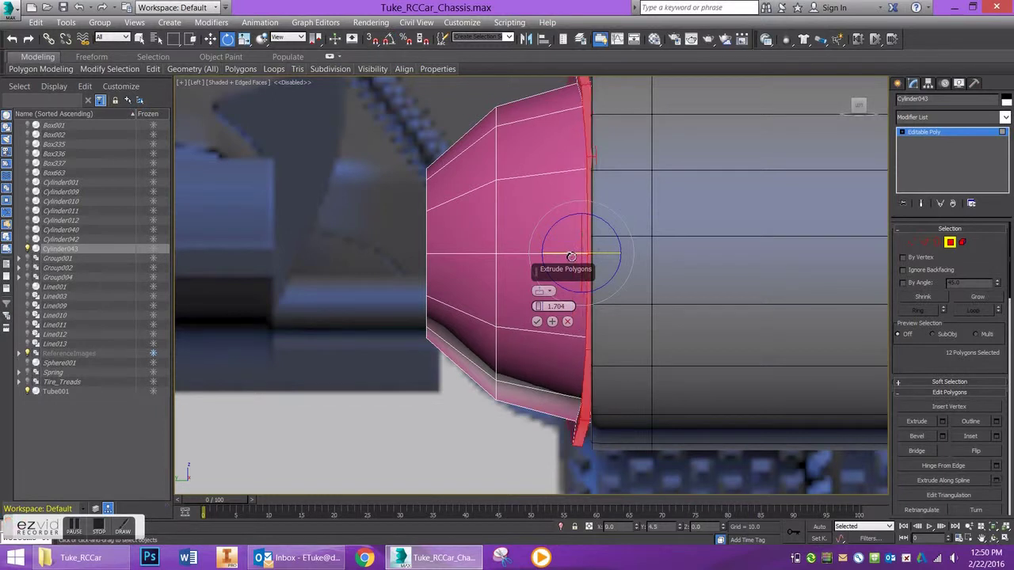
pyautogui.keyDown('alt'); pyautogui.moveTo(507, 335); pyautogui.dragTo(543, 305, button='middle'); pyautogui.keyUp('alt')
# - Accept the flange ring extrusion and return to a closer perspective view of the dome's narrow end
pyautogui.click(539, 321)
pyautogui.press('p')
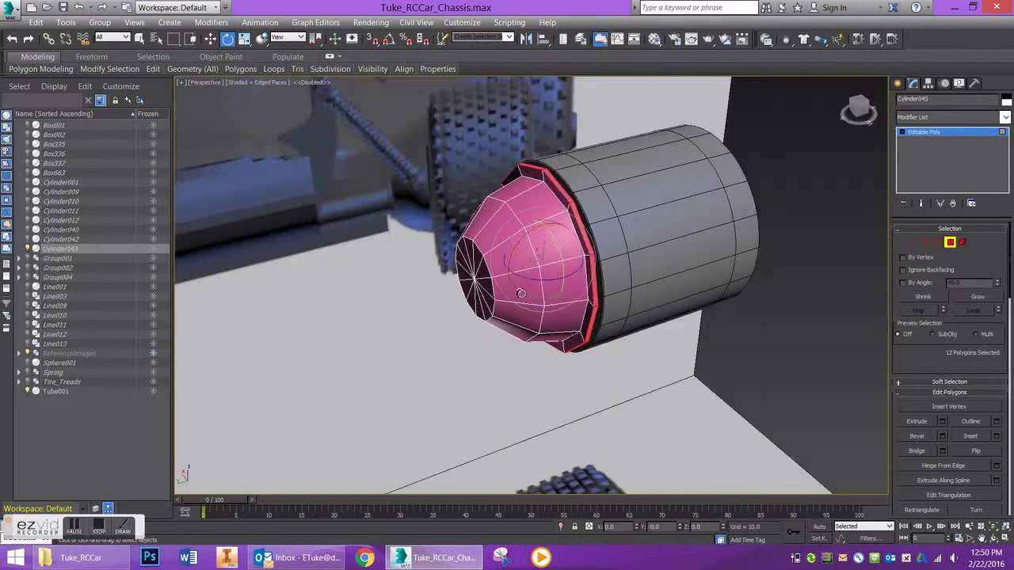
pyautogui.scroll(2, 626, 184)
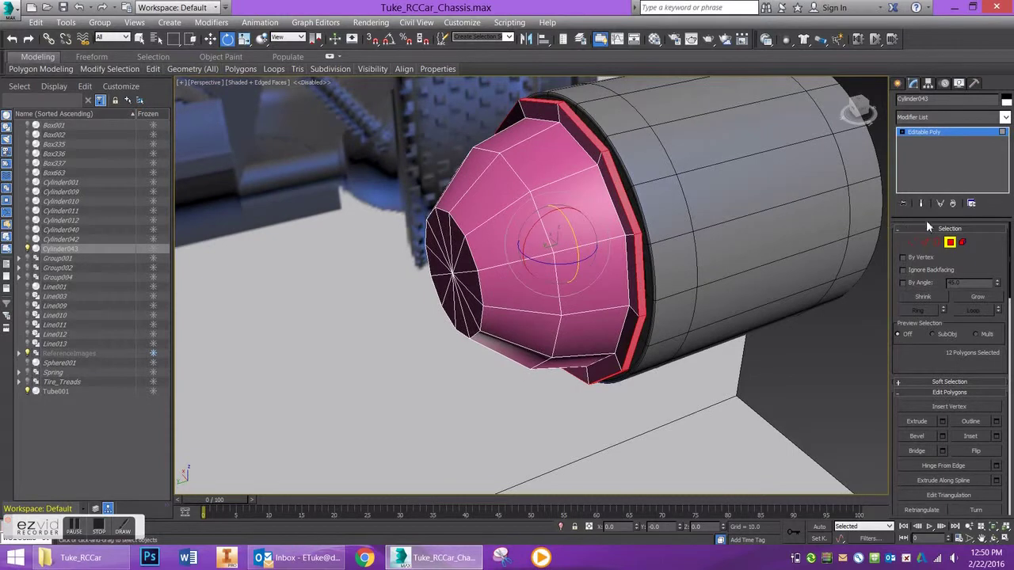
# - Select all 12 triangular polygons that form the flat cap on the dome's narrow end
pyautogui.click(469, 279)
pyautogui.keyDown('ctrl'); pyautogui.click(465, 267); pyautogui.keyUp('ctrl')
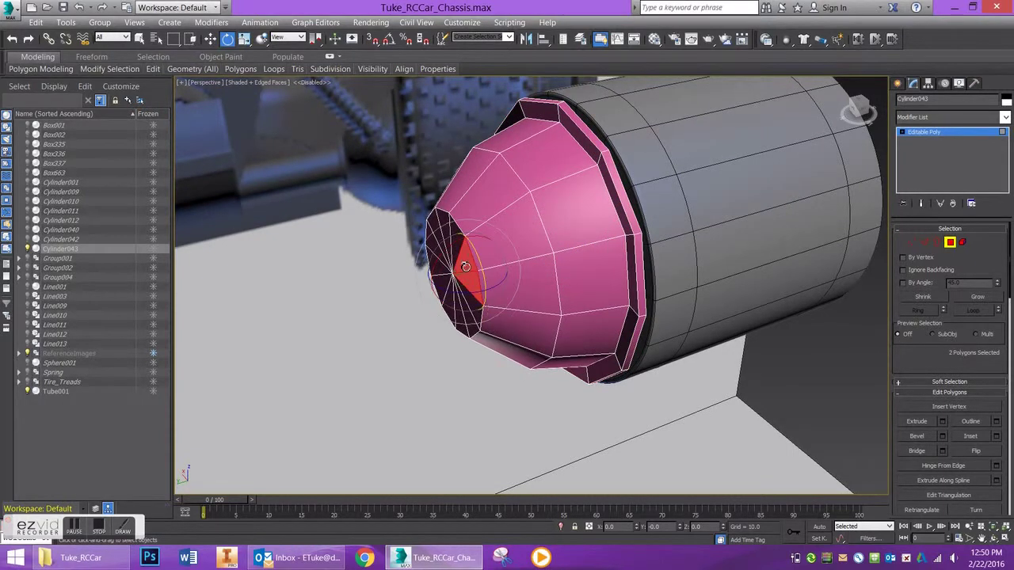
pyautogui.keyDown('ctrl'); pyautogui.click(455, 241); pyautogui.keyUp('ctrl')
pyautogui.keyDown('ctrl'); pyautogui.click(442, 230); pyautogui.keyUp('ctrl')
pyautogui.keyDown('ctrl'); pyautogui.click(431, 240); pyautogui.keyUp('ctrl')
pyautogui.keyDown('ctrl'); pyautogui.click(428, 251); pyautogui.keyUp('ctrl')
pyautogui.keyDown('ctrl'); pyautogui.click(430, 270); pyautogui.keyUp('ctrl')
pyautogui.keyDown('ctrl'); pyautogui.click(437, 287); pyautogui.keyUp('ctrl')
pyautogui.keyDown('ctrl'); pyautogui.click(449, 308); pyautogui.keyUp('ctrl')
pyautogui.keyDown('ctrl'); pyautogui.click(457, 320); pyautogui.keyUp('ctrl')
pyautogui.keyDown('ctrl'); pyautogui.click(469, 313); pyautogui.keyUp('ctrl')
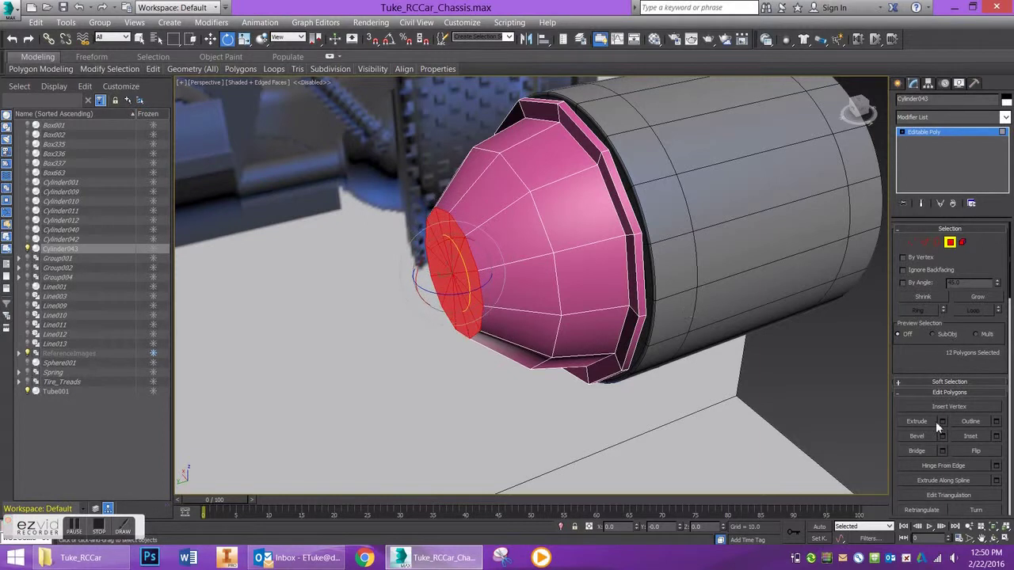
# - Try to inset the cap polygons slightly to leave a thin rim around the dome's narrow end
pyautogui.click(968, 437)
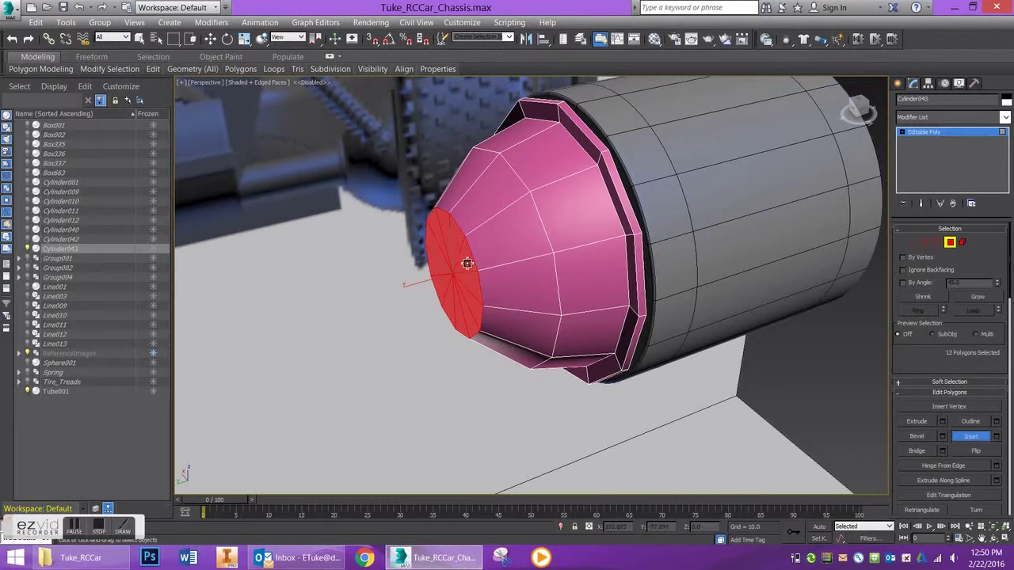
pyautogui.moveTo(465, 266); pyautogui.dragTo(466, 267)
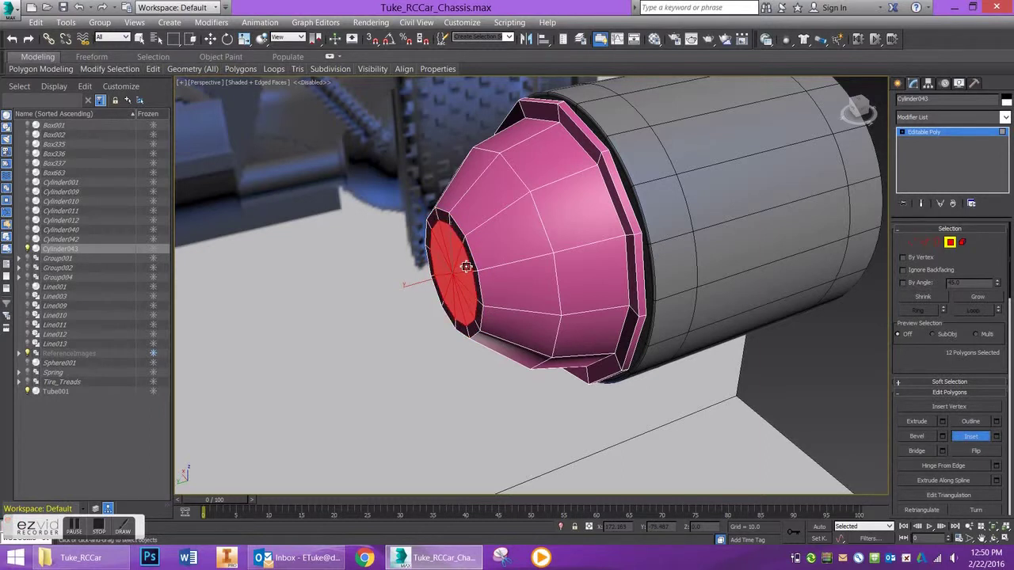
pyautogui.press('e')
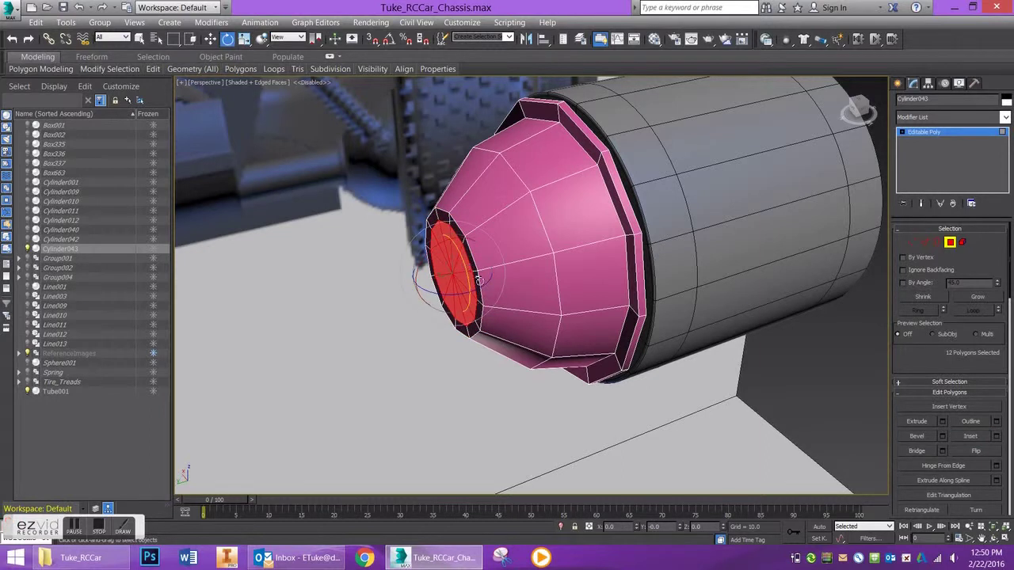
pyautogui.moveTo(418, 331); pyautogui.dragTo(476, 309)
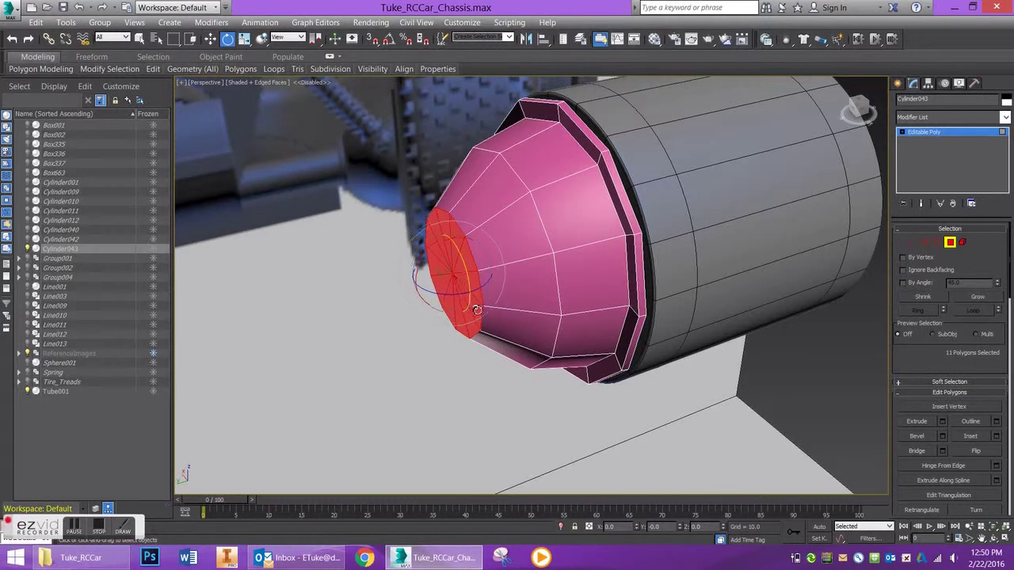
# - Inset the cap polygons slightly to form a thin rim, and extrude the inner polygons into the dome as a recess
pyautogui.click(969, 437)
pyautogui.moveTo(460, 254); pyautogui.dragTo(465, 254)
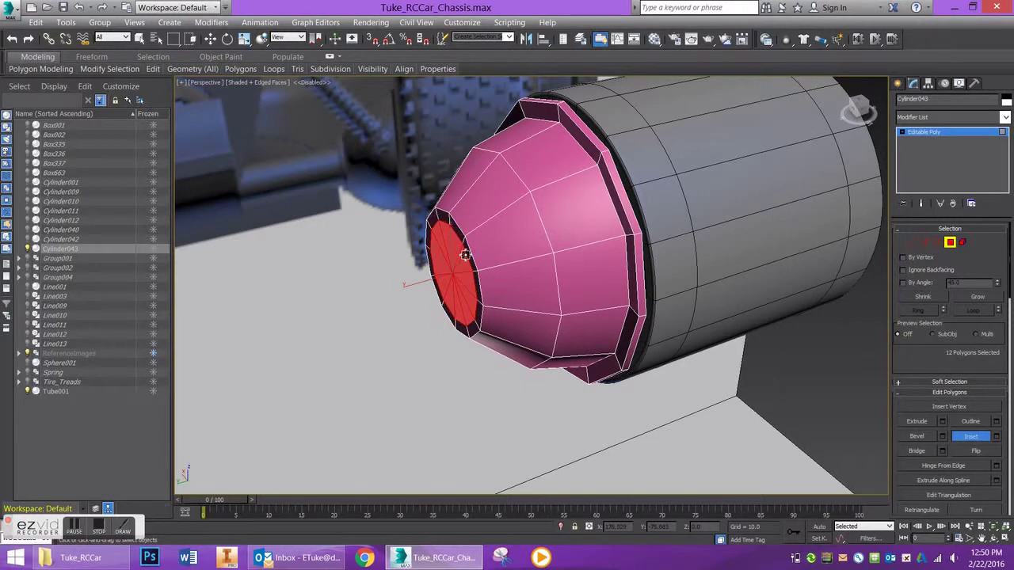
pyautogui.click(917, 423)
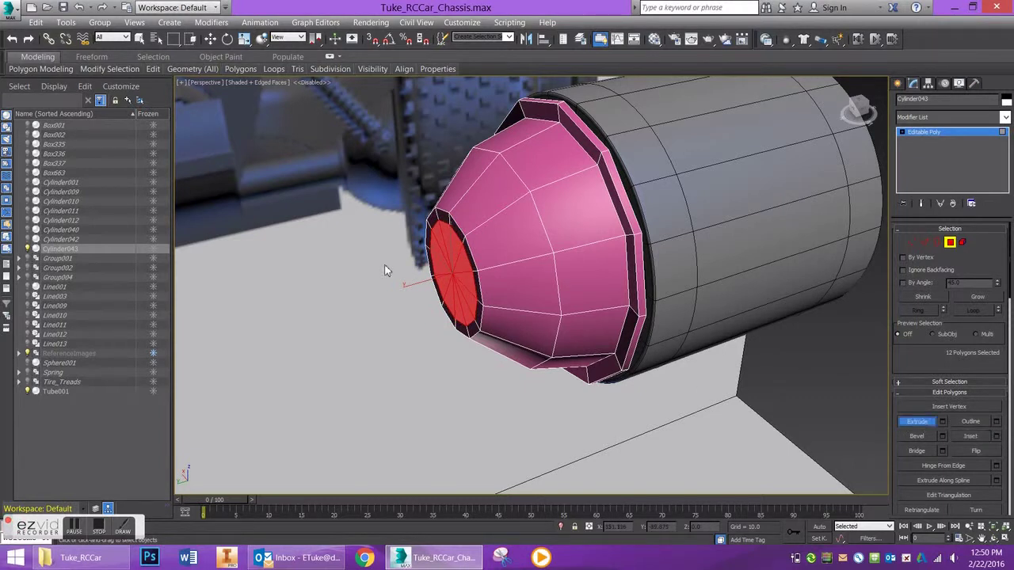
pyautogui.moveTo(460, 274); pyautogui.dragTo(441, 285)
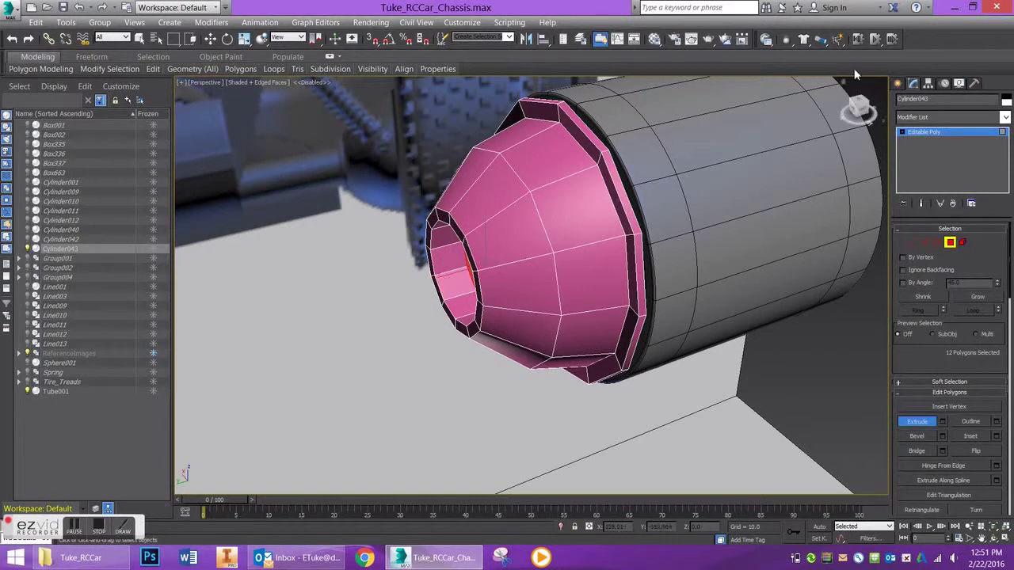
# - Select the 12-polygon rim ring around the dome's narrow opening and extrude it outward by 0.981
pyautogui.click(862, 114)
pyautogui.moveTo(926, 456); pyautogui.dragTo(915, 416, button='middle')
pyautogui.moveTo(851, 410); pyautogui.dragTo(635, 57, button='middle')
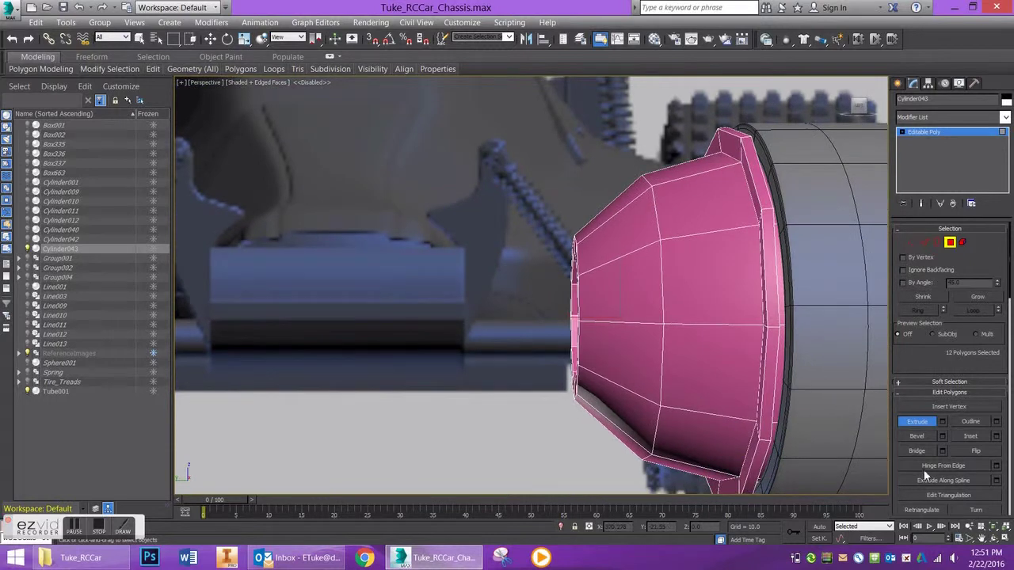
pyautogui.press('l')
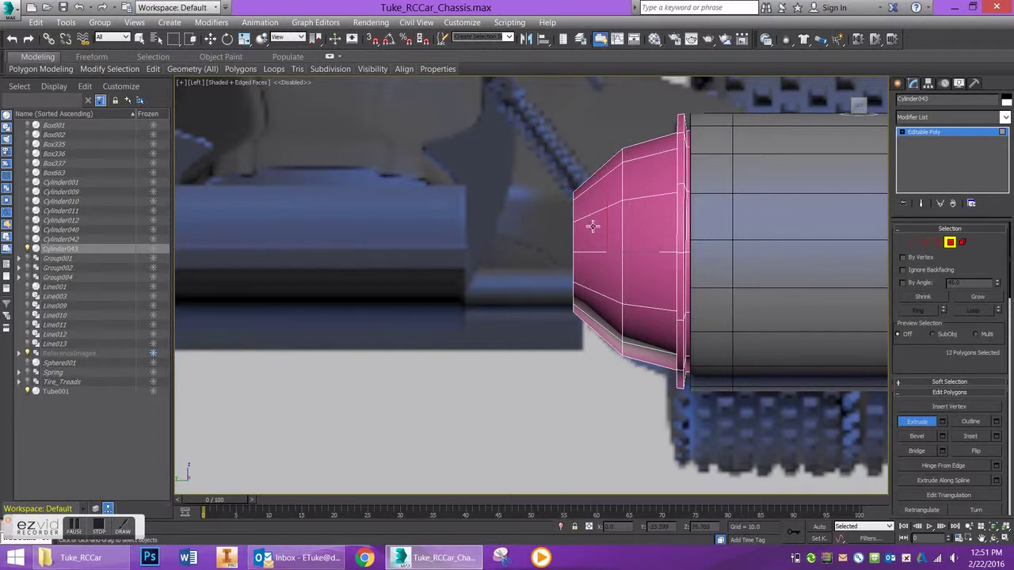
pyautogui.keyDown('alt'); pyautogui.moveTo(578, 242); pyautogui.dragTo(604, 255, button='middle'); pyautogui.keyUp('alt')
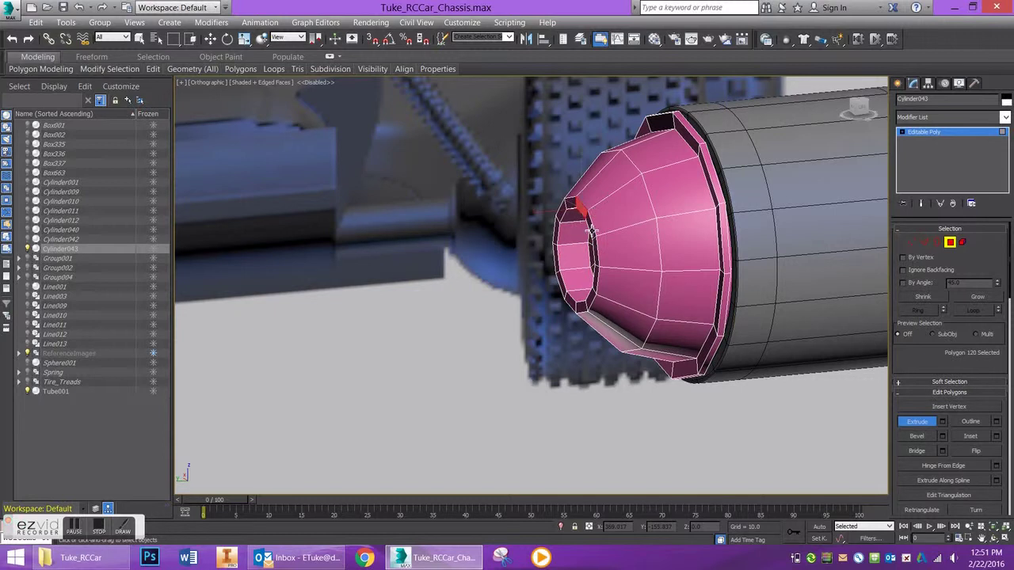
pyautogui.keyDown('shift'); pyautogui.click(593, 232); pyautogui.keyUp('shift')
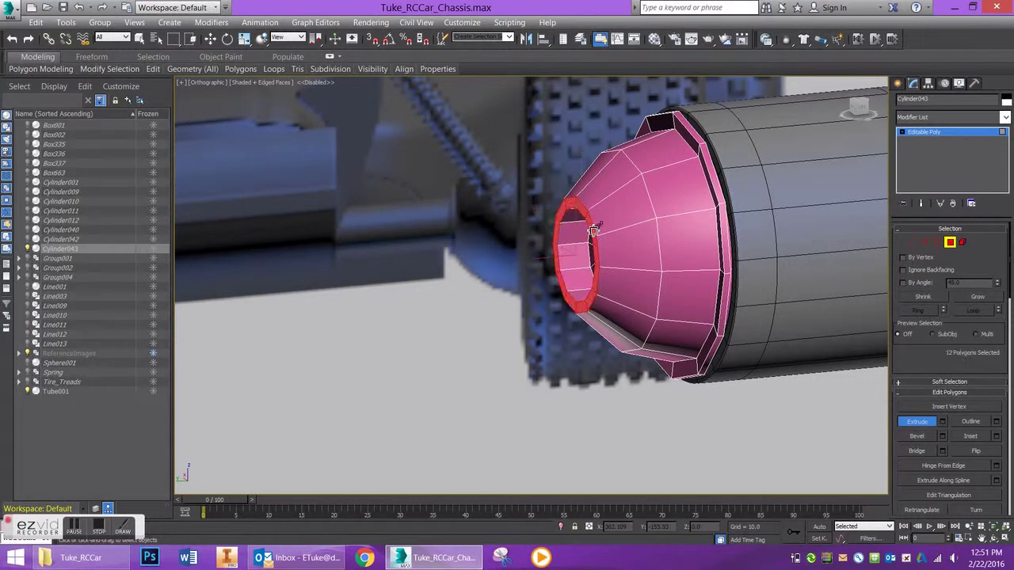
pyautogui.click(942, 422)
pyautogui.moveTo(538, 306); pyautogui.dragTo(539, 269)
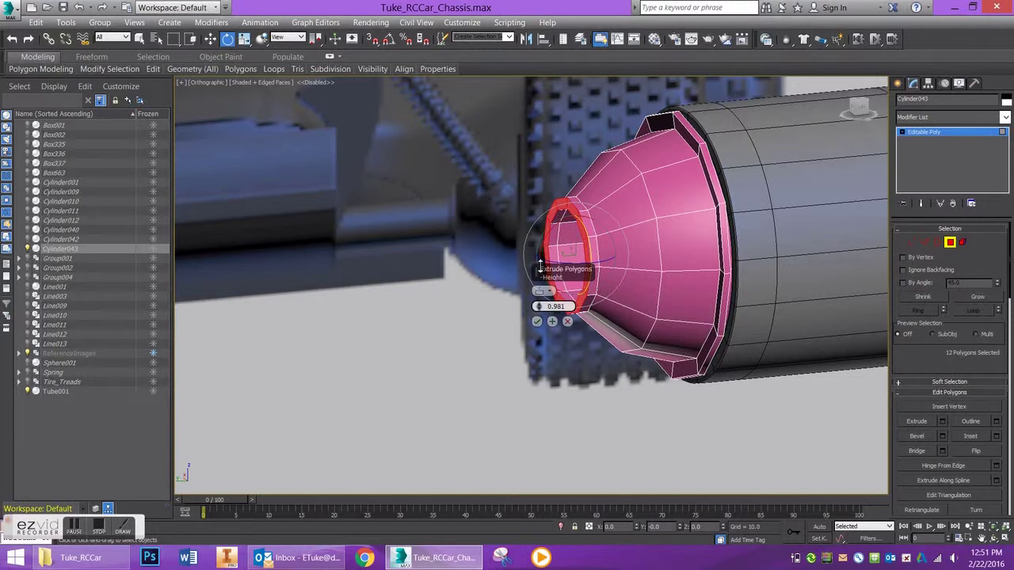
pyautogui.click(537, 321)
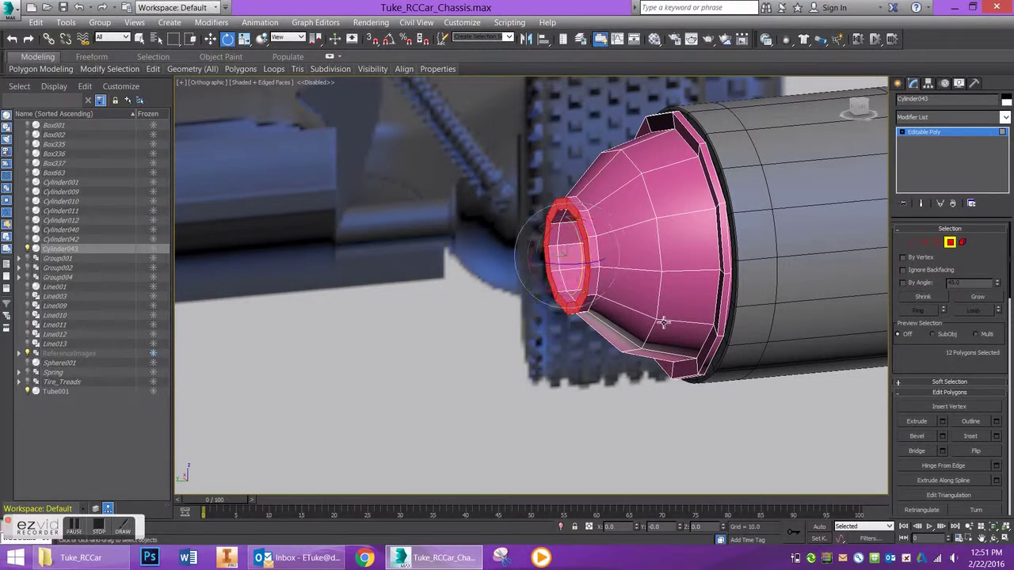
# - In the left view, select the edge loop around the middle of the dome and move it slightly toward the tube
pyautogui.click(862, 111)
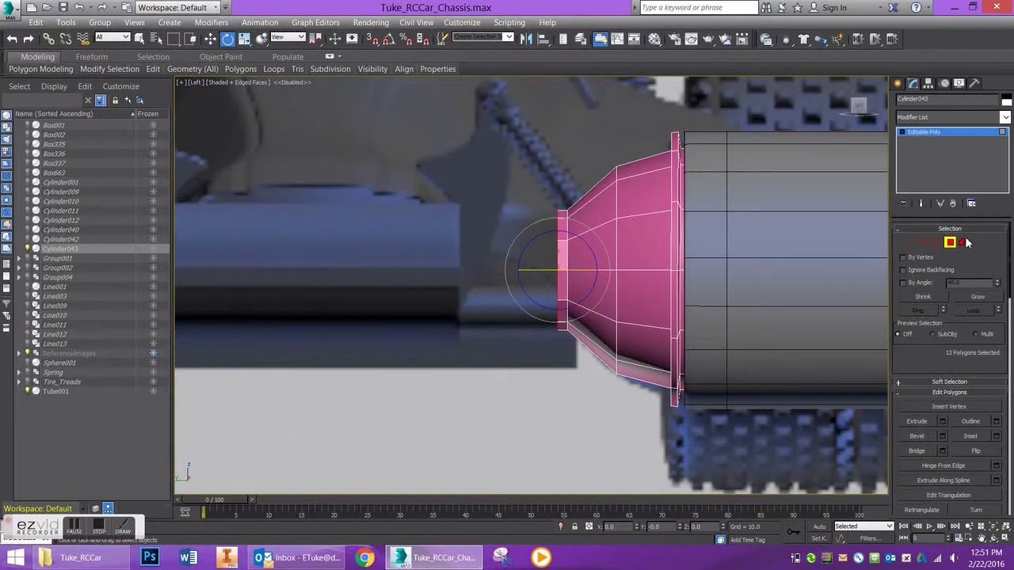
pyautogui.click(925, 242)
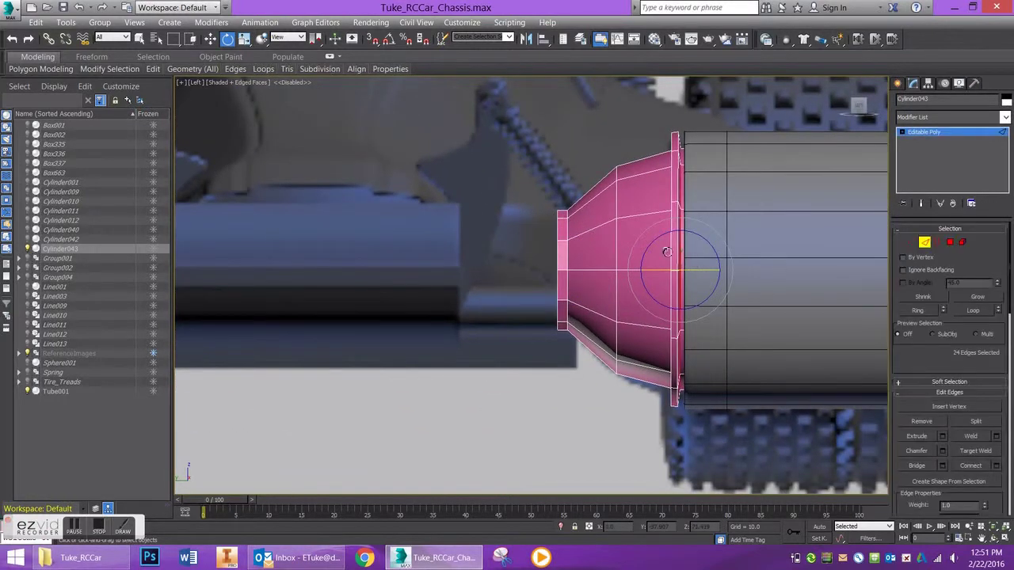
pyautogui.click(614, 252)
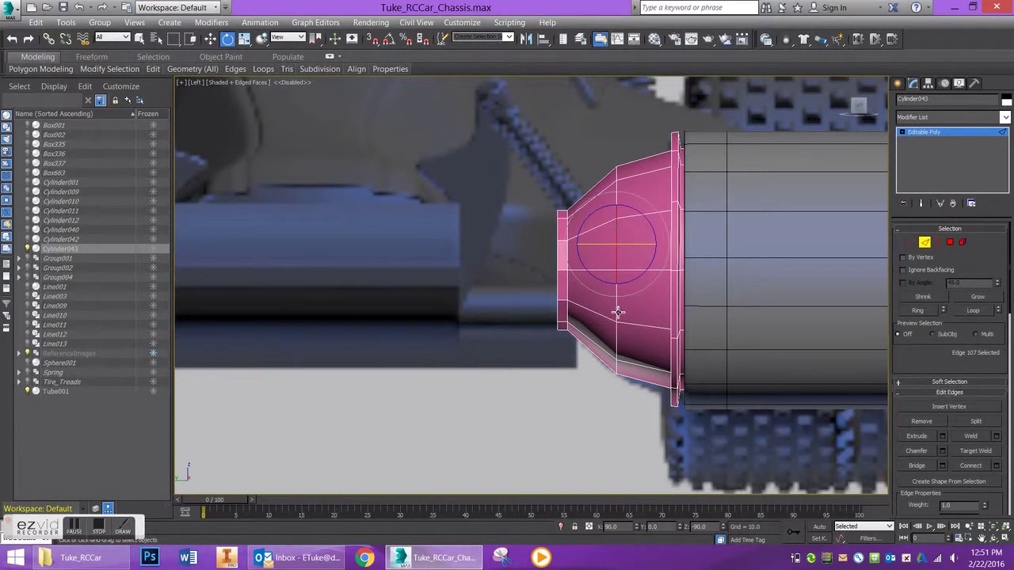
pyautogui.doubleClick(618, 313)
pyautogui.press('w')
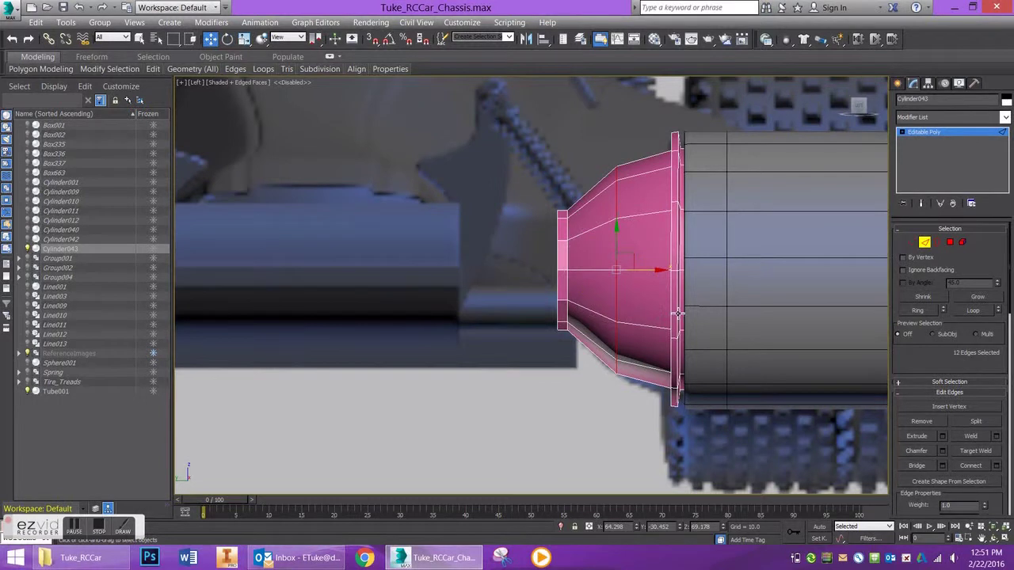
pyautogui.moveTo(648, 274); pyautogui.dragTo(658, 278)
# - Try to move the edges around the dome's narrow end along the axle direction
pyautogui.moveTo(578, 196); pyautogui.dragTo(586, 352)
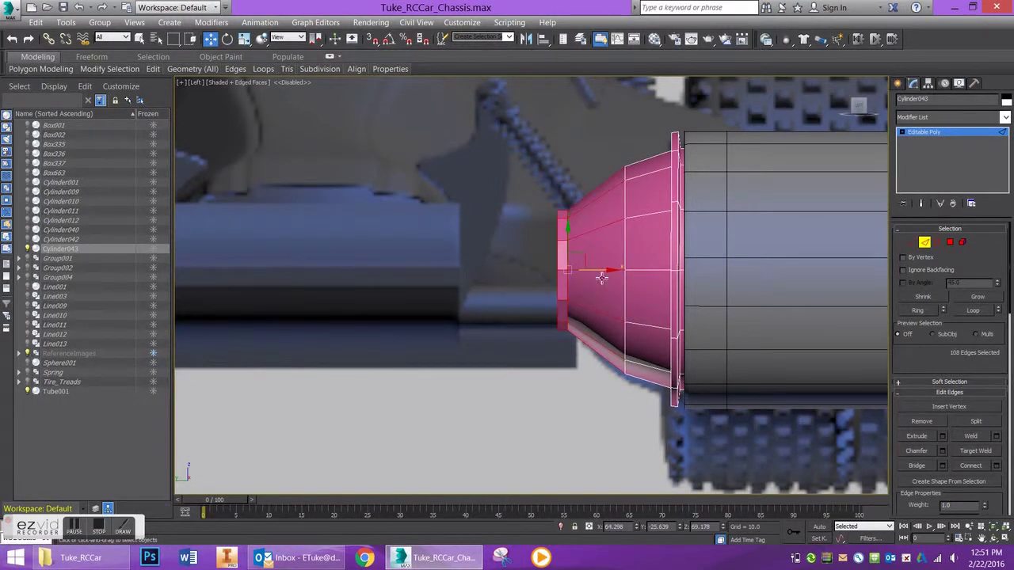
pyautogui.moveTo(601, 273)
pyautogui.mouseDown()
pyautogui.moveTo(611, 272)
pyautogui.moveTo(600, 273)
pyautogui.mouseUp()
pyautogui.moveTo(553, 355); pyautogui.dragTo(551, 353)
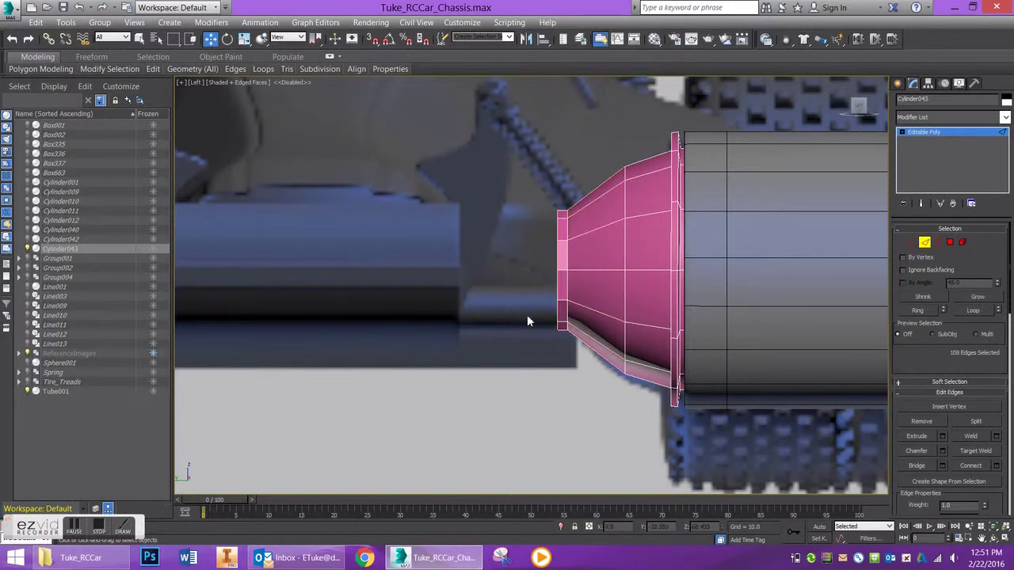
# - Select the 48 vertices at the dome's narrow end and move them slightly toward the tube
pyautogui.click(923, 243)
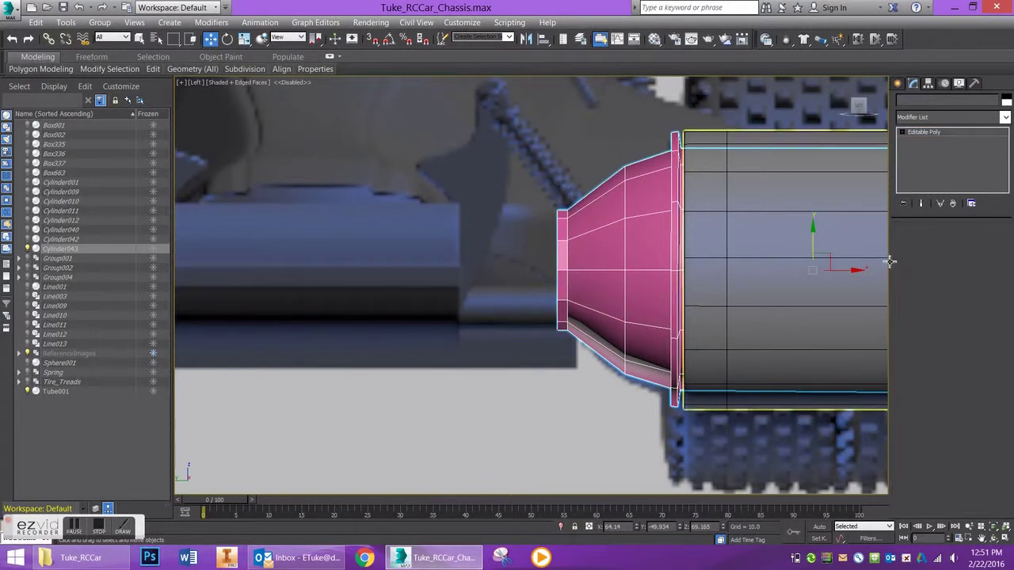
pyautogui.click(911, 241)
pyautogui.moveTo(549, 190); pyautogui.dragTo(576, 362)
pyautogui.moveTo(600, 274)
pyautogui.mouseDown()
pyautogui.moveTo(643, 269)
pyautogui.moveTo(613, 280)
pyautogui.mouseUp()
pyautogui.scroll(-3, 613, 280)
pyautogui.keyDown('alt'); pyautogui.moveTo(614, 280); pyautogui.dragTo(625, 310, button='middle'); pyautogui.keyUp('alt')
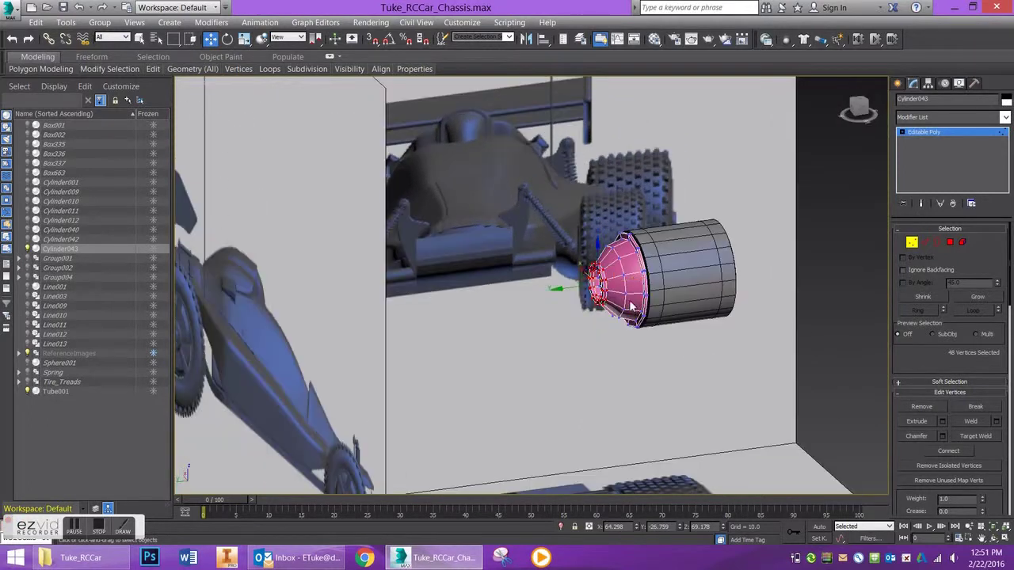
pyautogui.scroll(3, 626, 301)
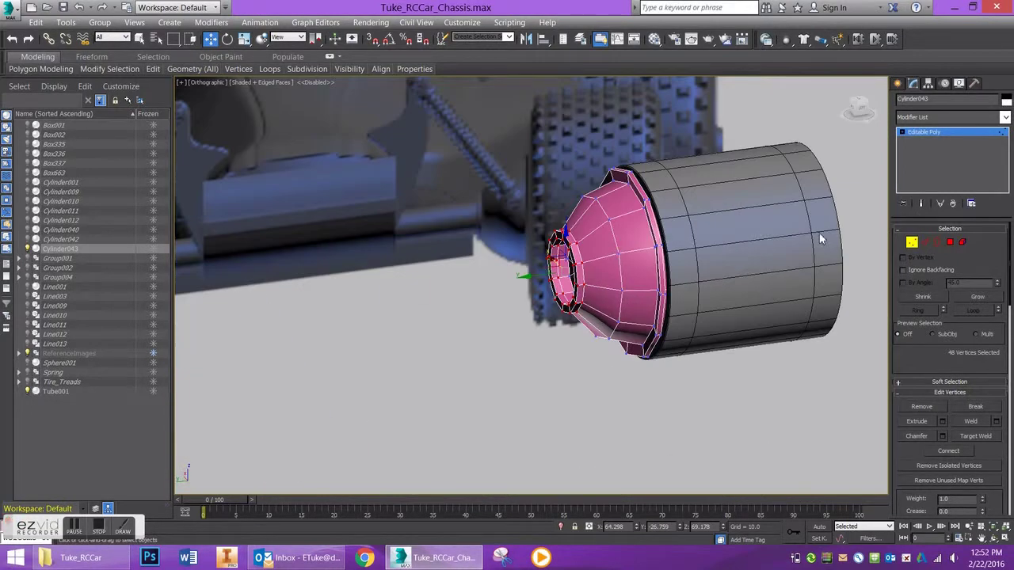
# - Leave vertex editing and apply a TurboSmooth modifier with Isoline Display turned on to the pink dome part
pyautogui.click(915, 238)
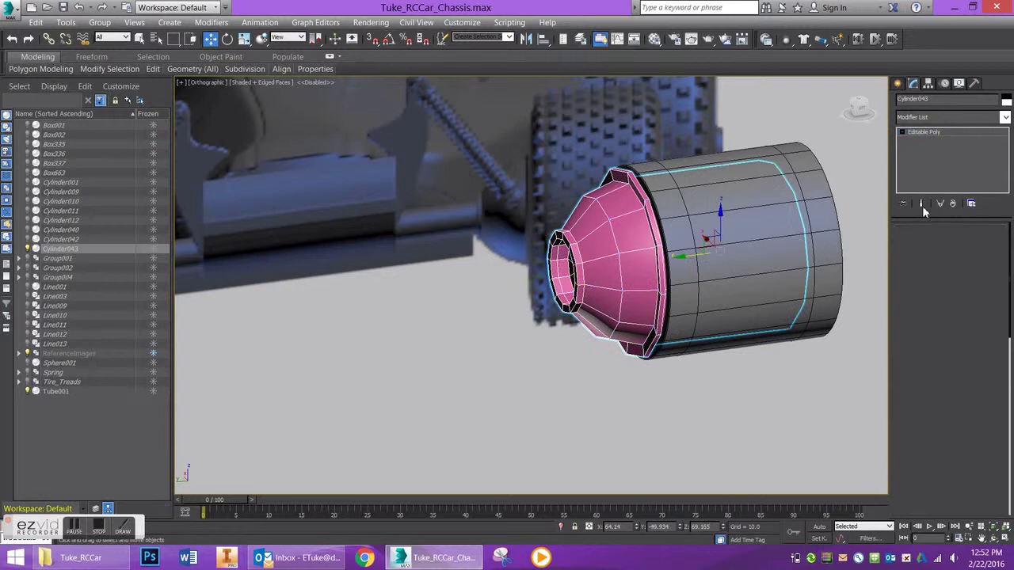
pyautogui.click(933, 118)
pyautogui.write('tu')
pyautogui.press('Return')
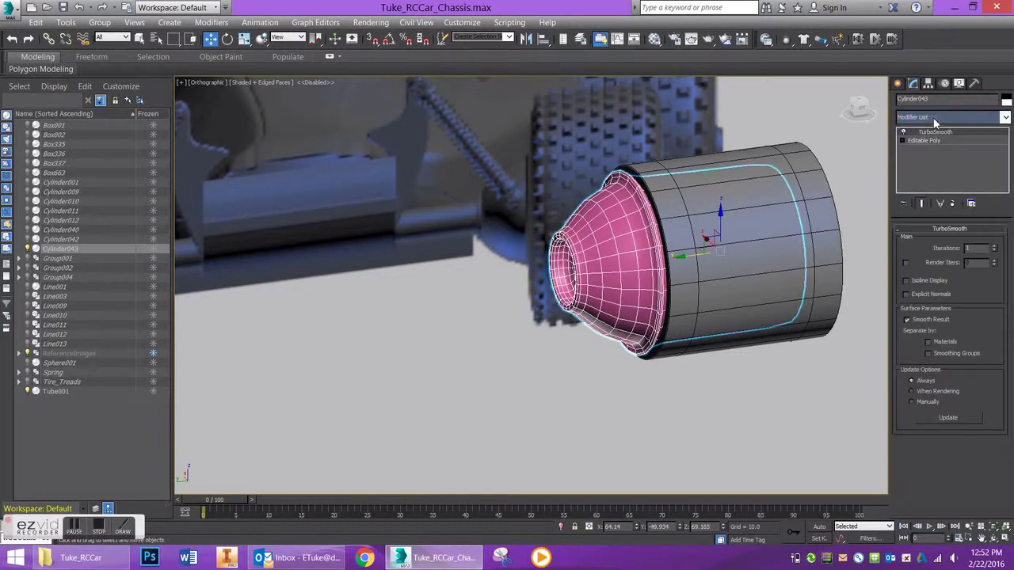
pyautogui.keyDown('alt'); pyautogui.moveTo(741, 297); pyautogui.dragTo(706, 306, button='middle'); pyautogui.keyUp('alt')
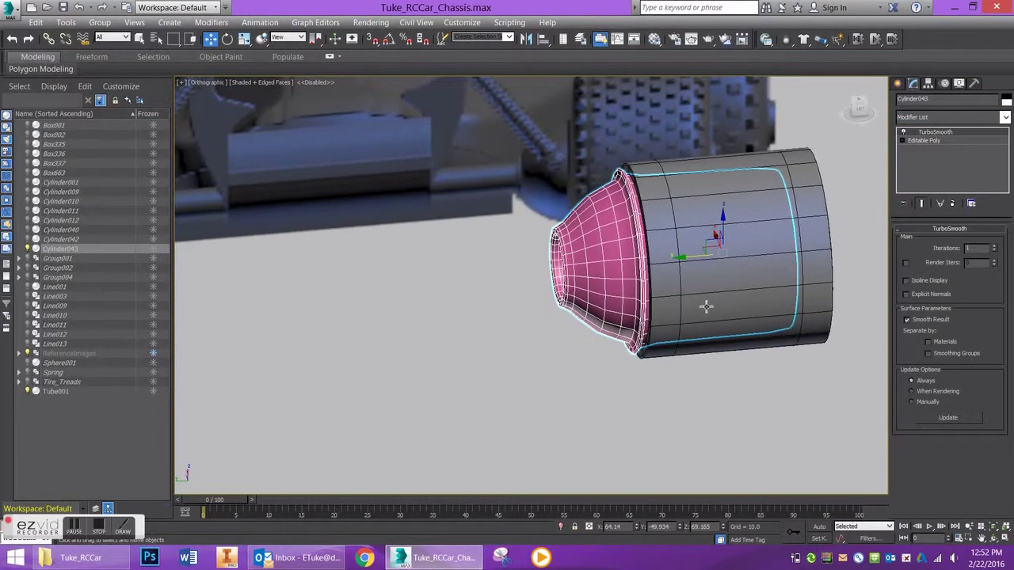
pyautogui.click(906, 280)
pyautogui.click(933, 140)
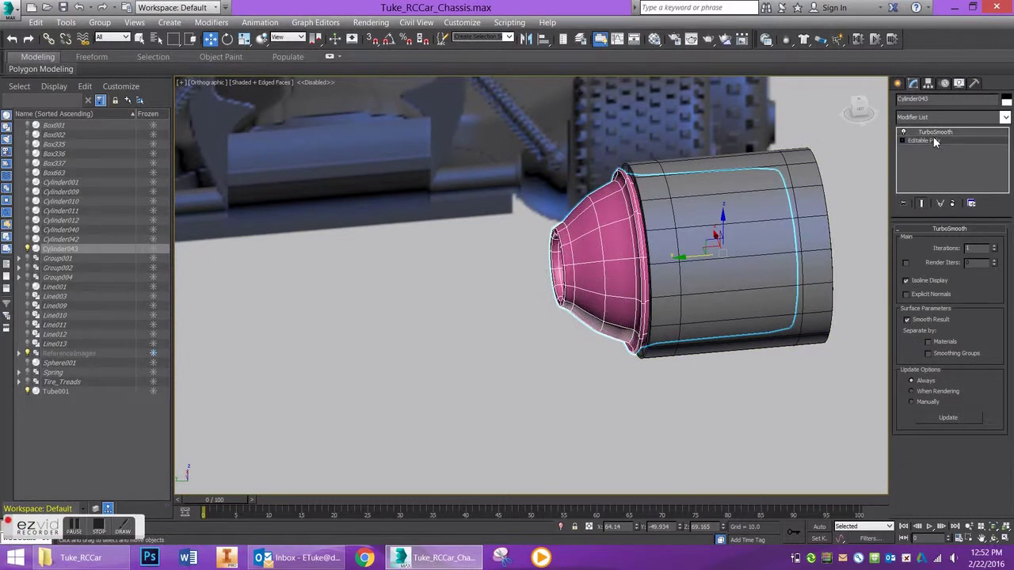
pyautogui.click(919, 208)
pyautogui.scroll(3, 654, 300)
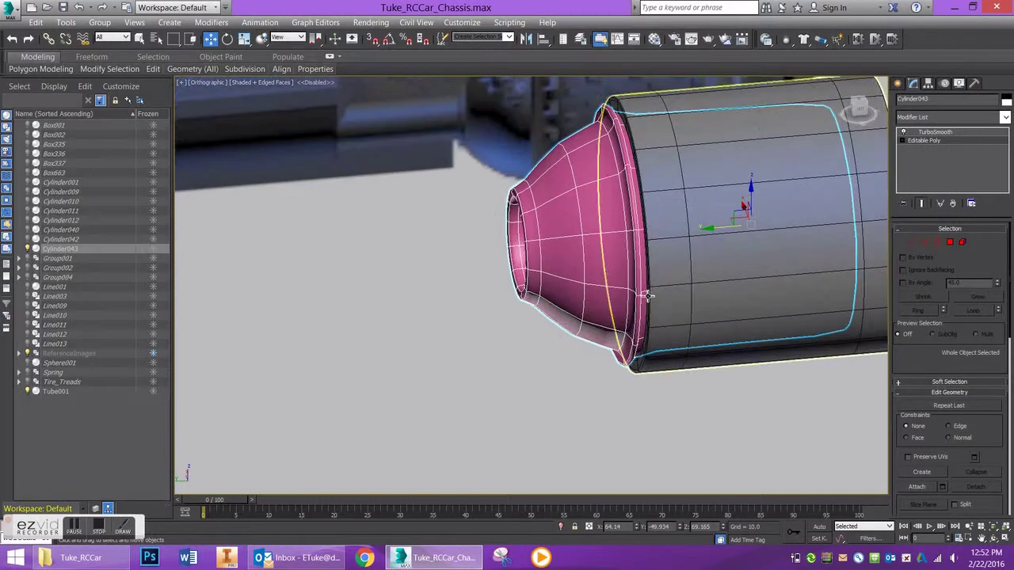
pyautogui.click(558, 210)
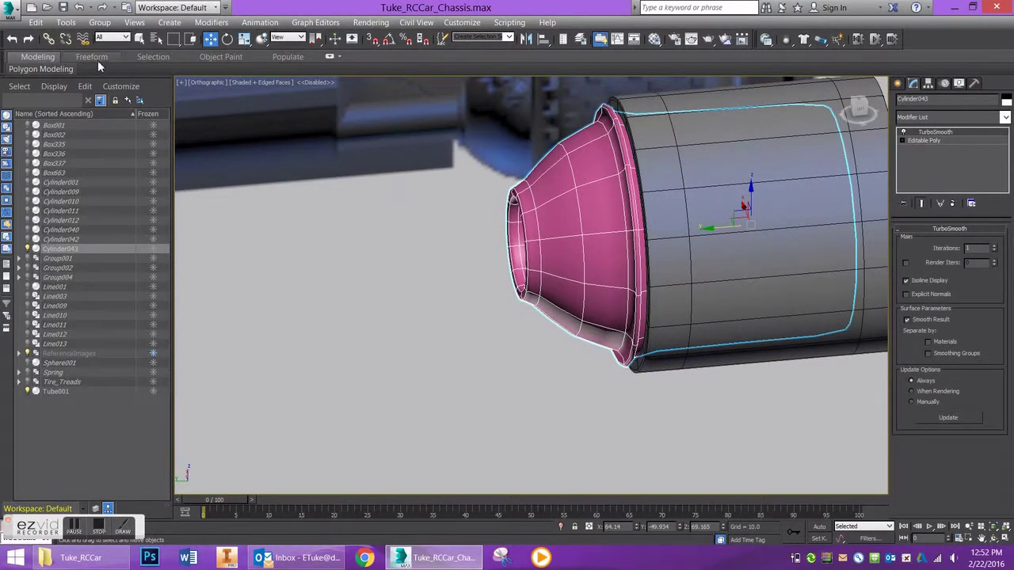
# - Try the ribbon's display modes and set it to Minimize to Tabs
pyautogui.click(49, 55)
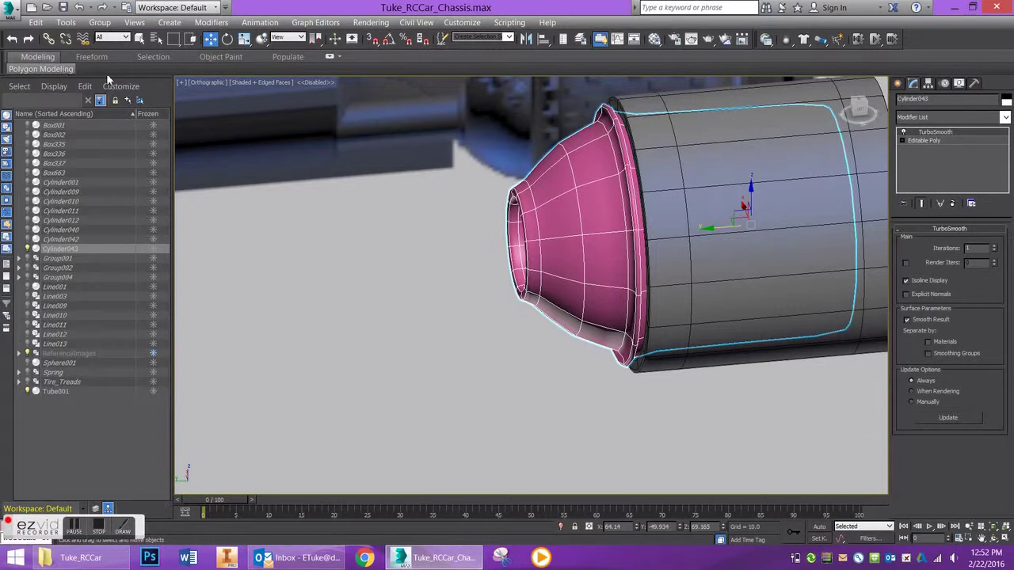
pyautogui.click(329, 57)
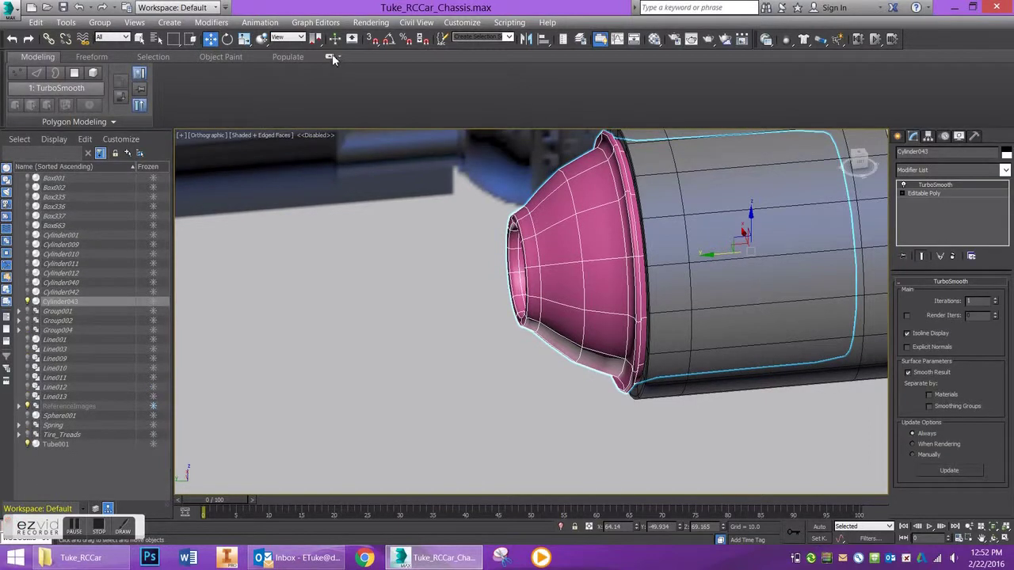
pyautogui.click(153, 56)
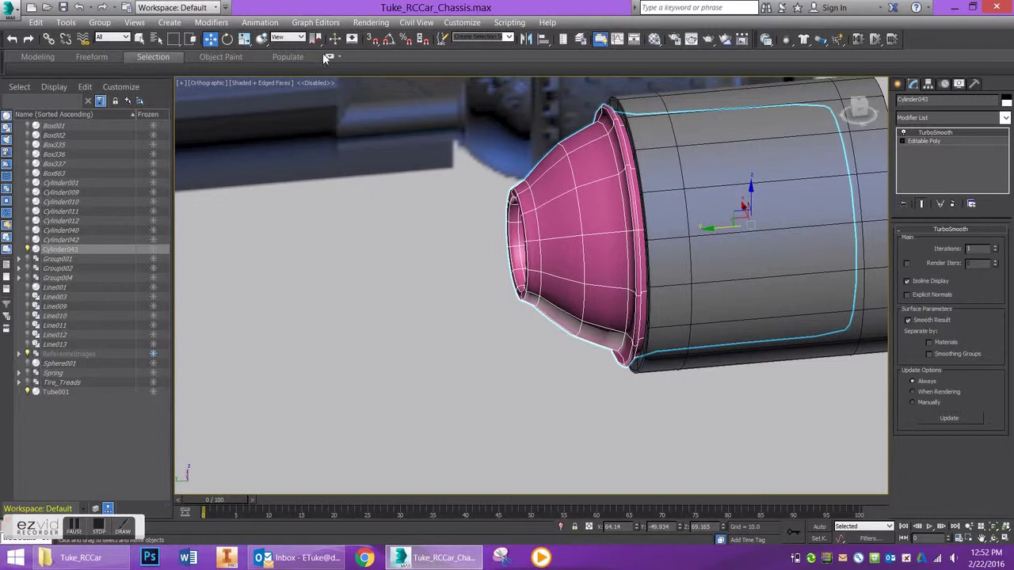
pyautogui.click(333, 54)
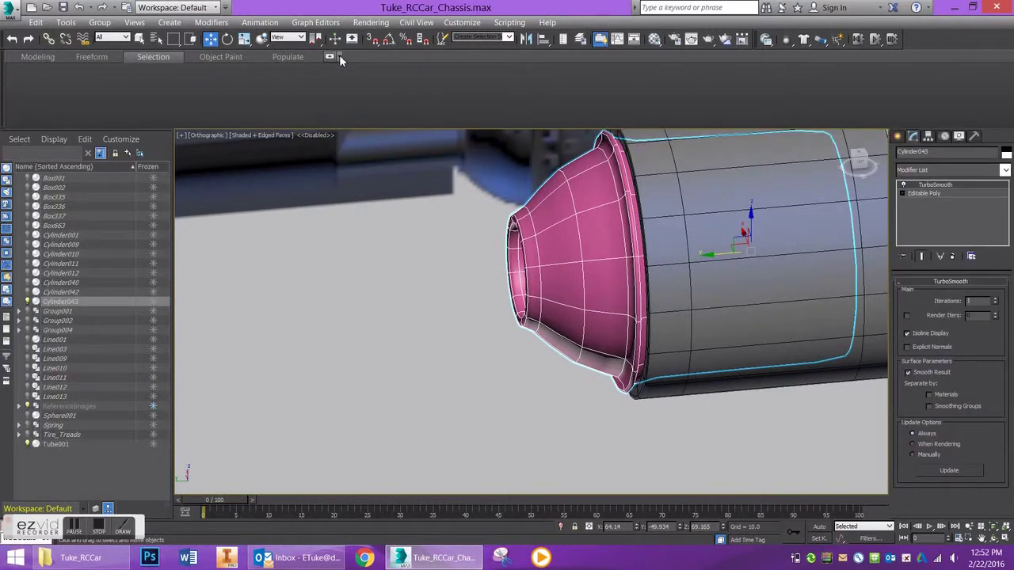
pyautogui.click(339, 57)
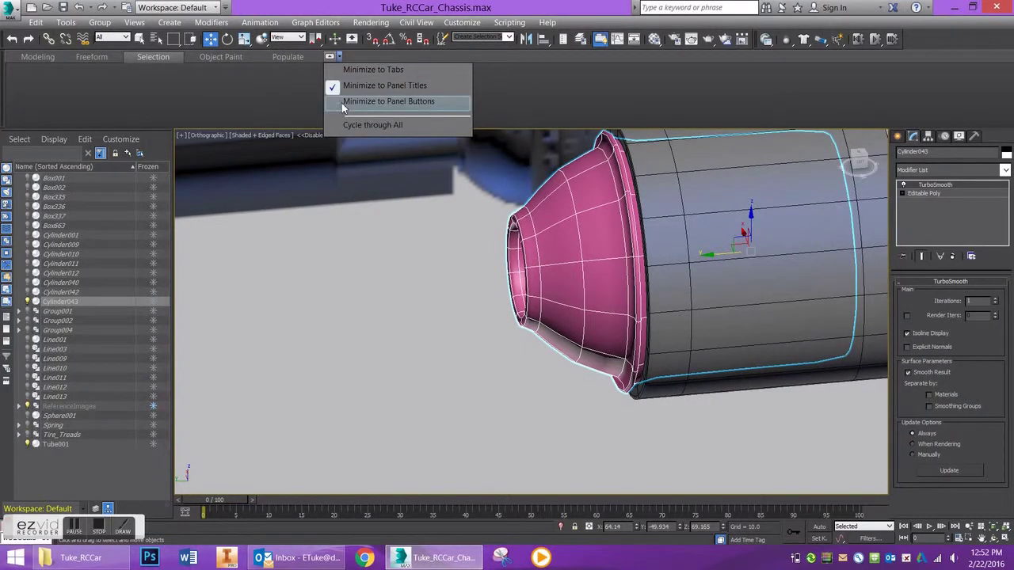
pyautogui.click(159, 62)
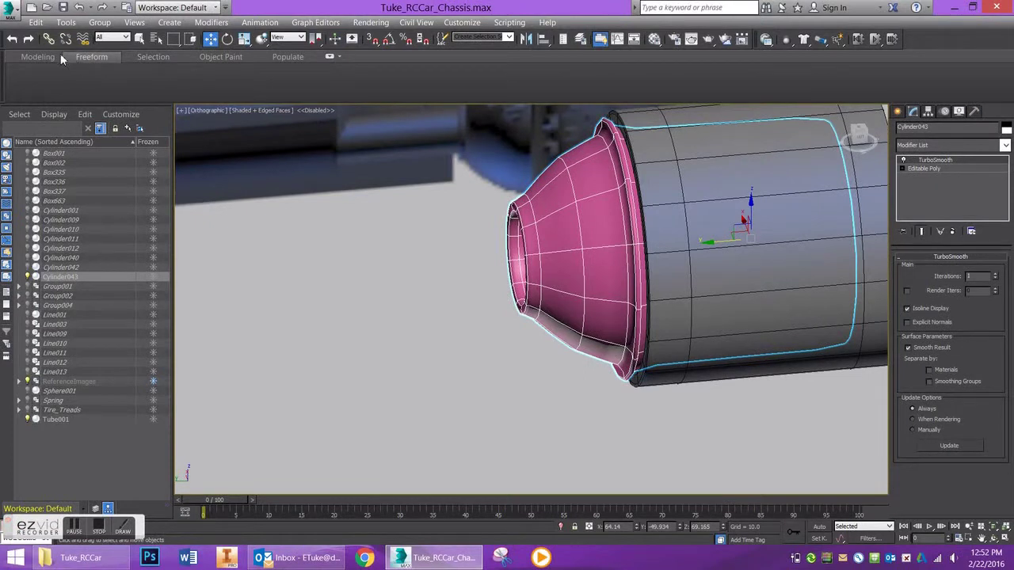
pyautogui.click(38, 57)
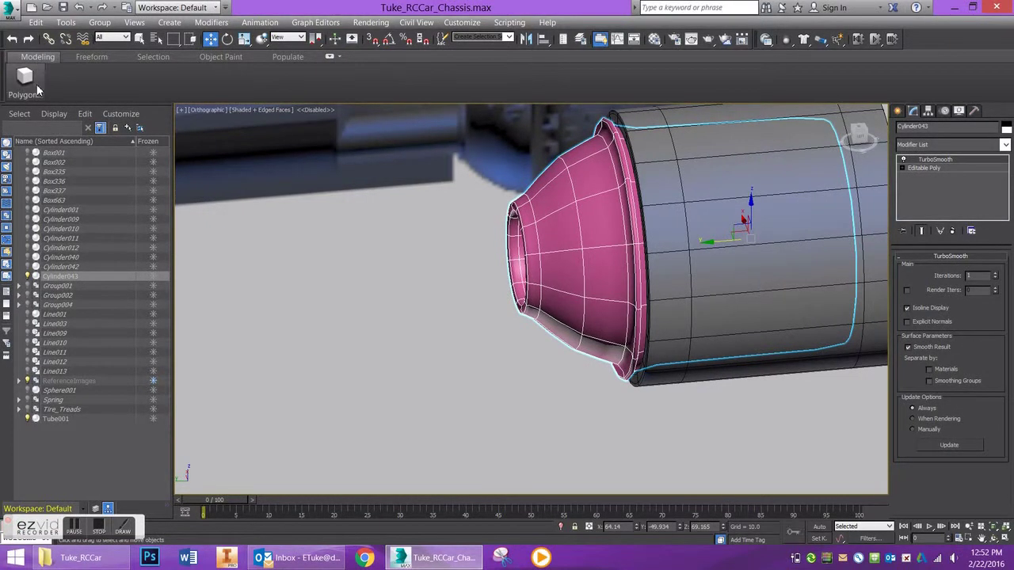
pyautogui.moveTo(35, 92)
pyautogui.click(338, 57)
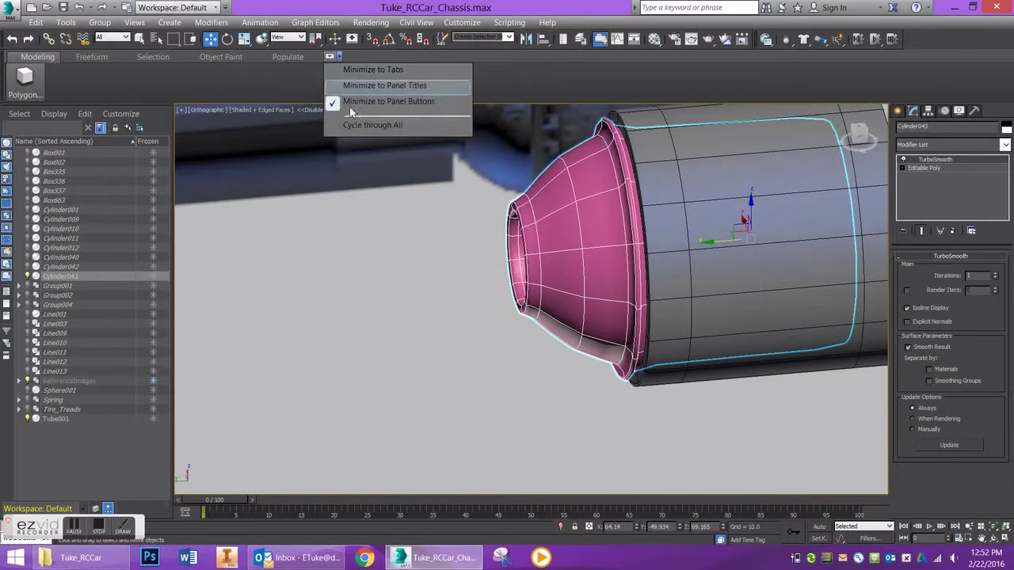
pyautogui.click(357, 72)
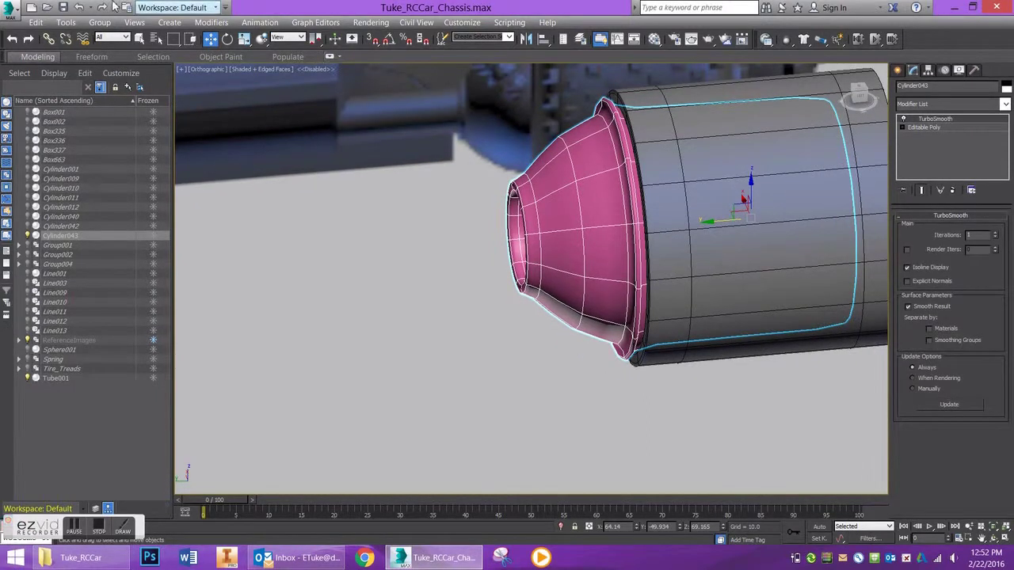
# - At the Editable Poly edge level, use Swift Loop to add supporting edge loops near the dome's narrow rim and flange
pyautogui.click(919, 128)
pyautogui.click(926, 230)
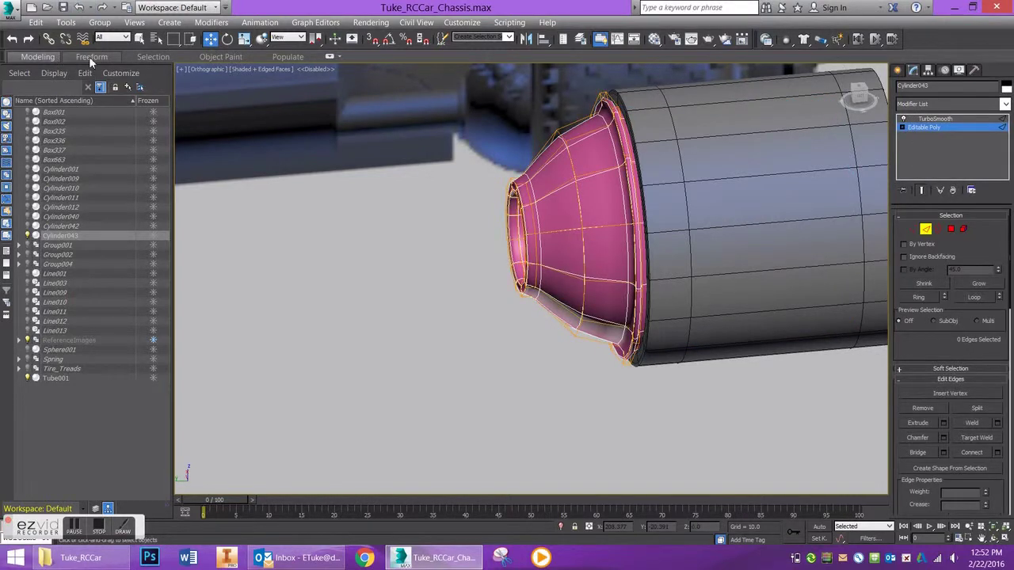
pyautogui.click(31, 59)
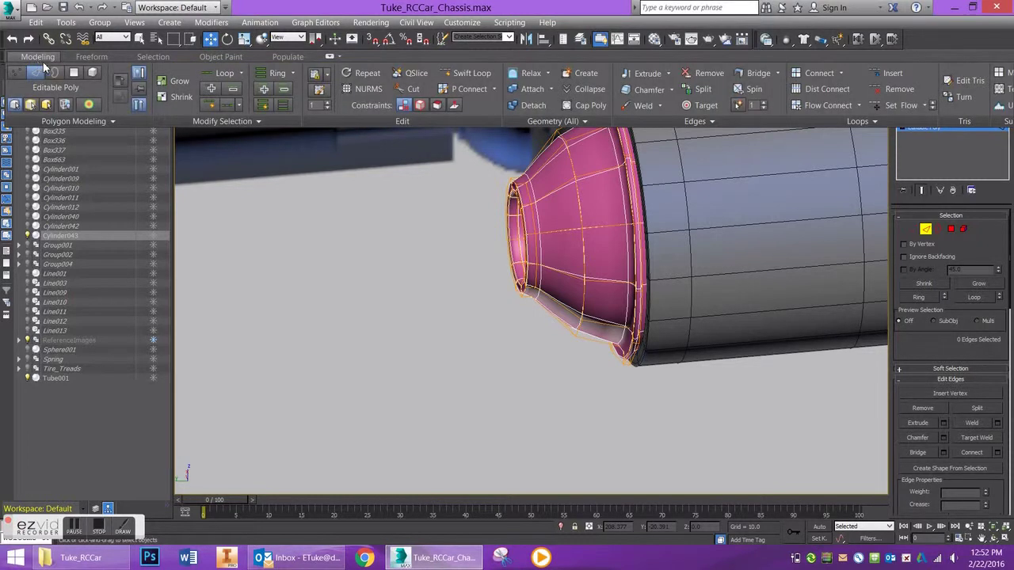
pyautogui.click(241, 73)
pyautogui.click(243, 76)
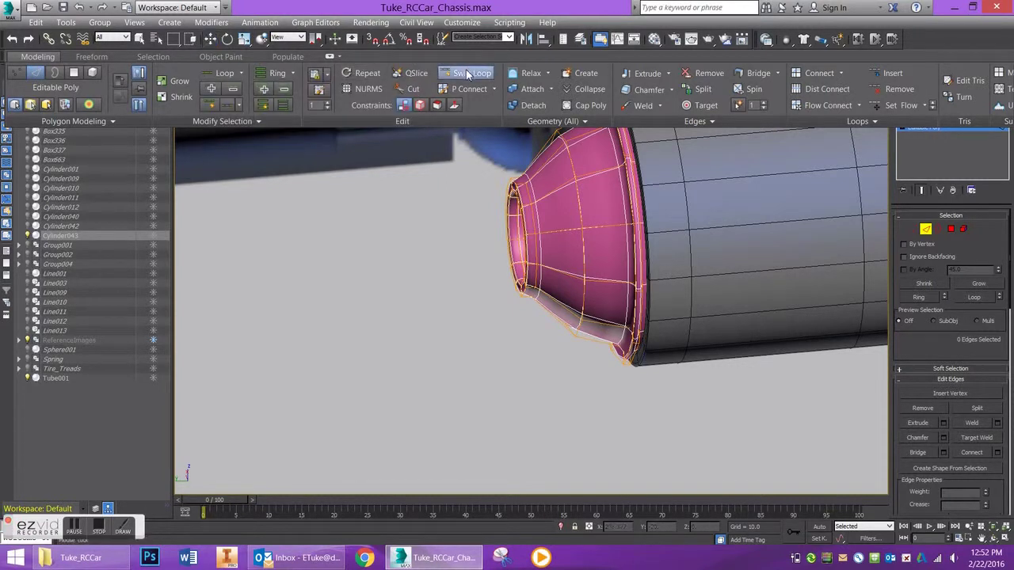
pyautogui.click(530, 208)
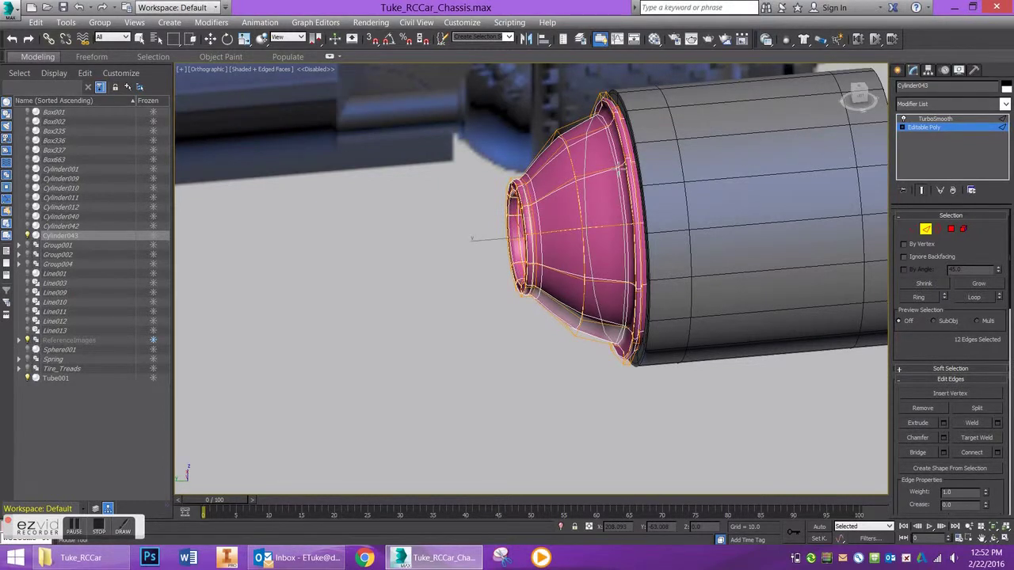
# - Add further supporting edge loops around the flange ring and inside the dome's narrow opening with Swift Loop
pyautogui.keyDown('alt'); pyautogui.moveTo(554, 199); pyautogui.dragTo(643, 178, button='middle'); pyautogui.keyUp('alt')
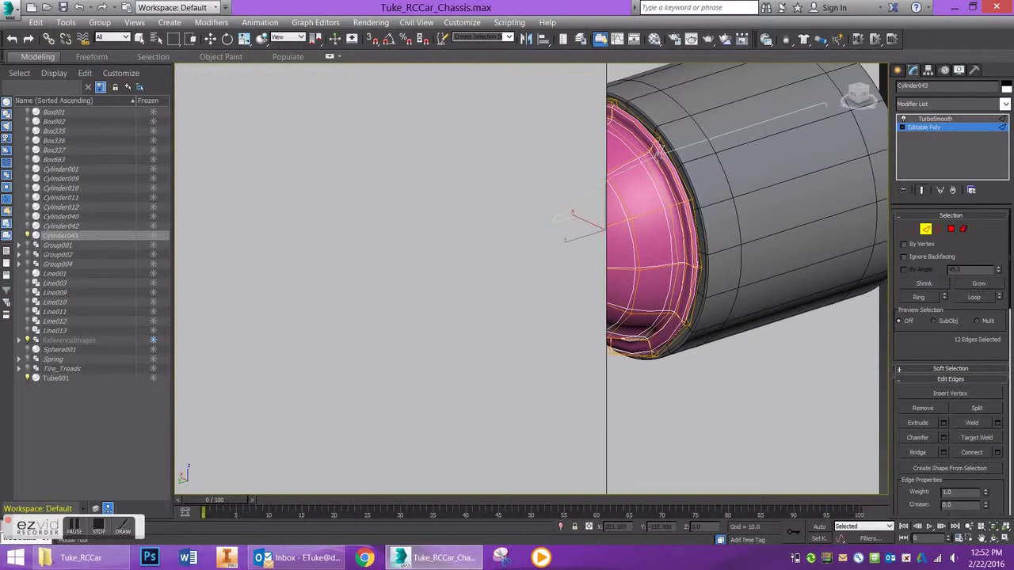
pyautogui.scroll(5, 643, 178)
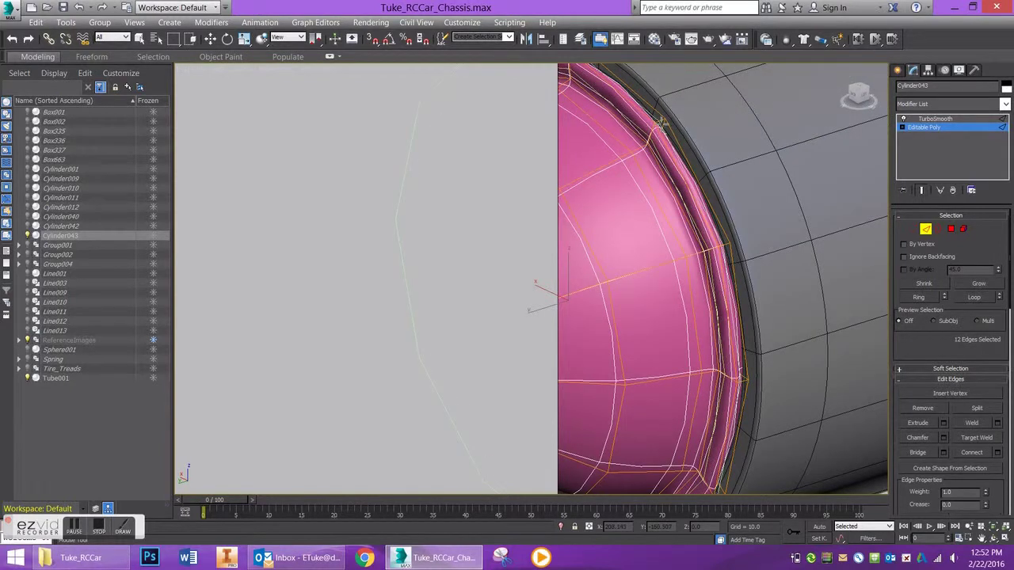
pyautogui.keyDown('alt'); pyautogui.moveTo(658, 119); pyautogui.dragTo(678, 104, button='middle'); pyautogui.keyUp('alt')
pyautogui.scroll(-5, 678, 104)
pyautogui.keyDown('alt'); pyautogui.moveTo(554, 273); pyautogui.dragTo(515, 269, button='middle'); pyautogui.keyUp('alt')
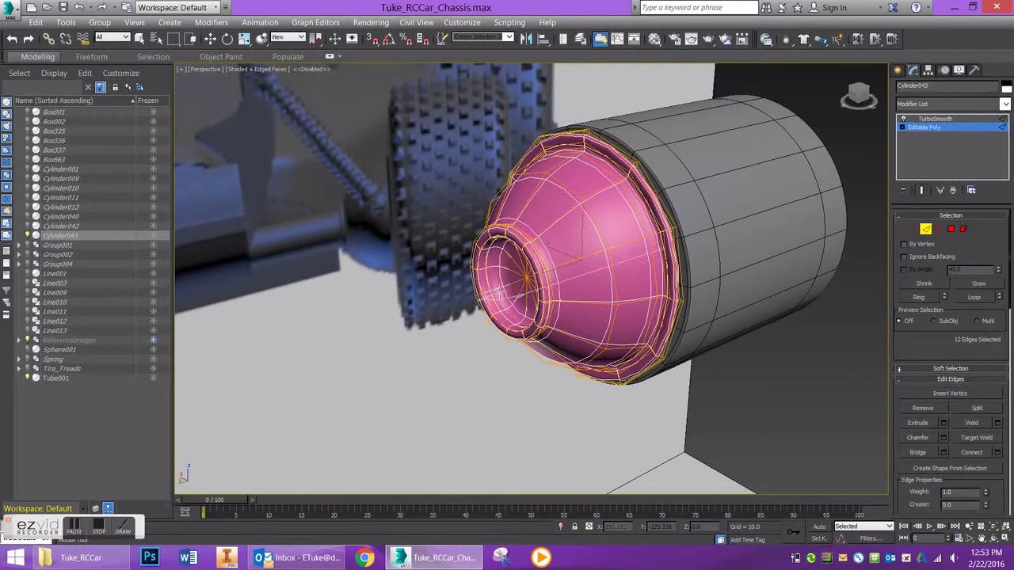
pyautogui.doubleClick(499, 284)
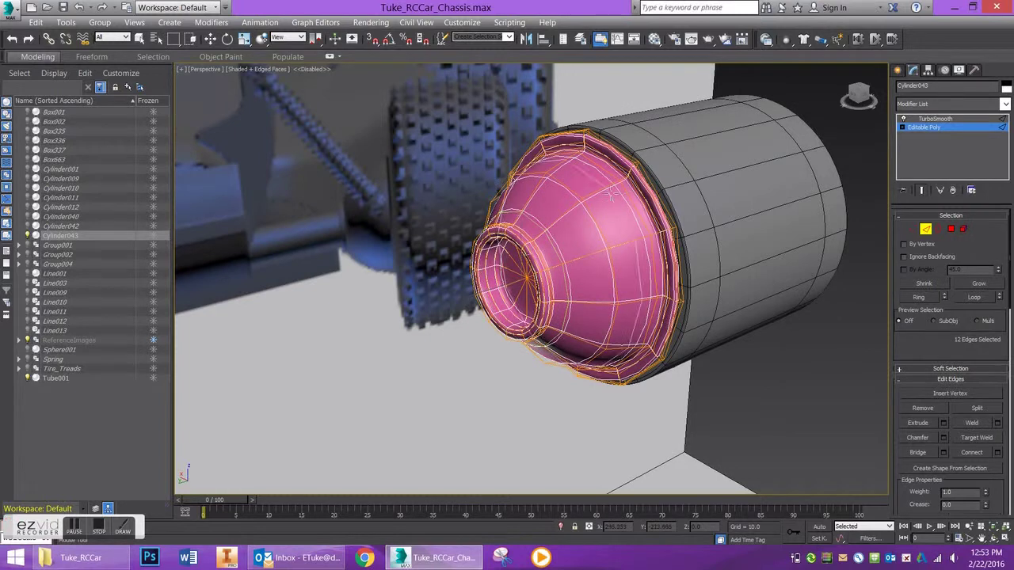
# - In wireframe display, add a supporting edge loop near the dome part's far end inside the tube, then return to shaded display and leave edge editing
pyautogui.press('F3')
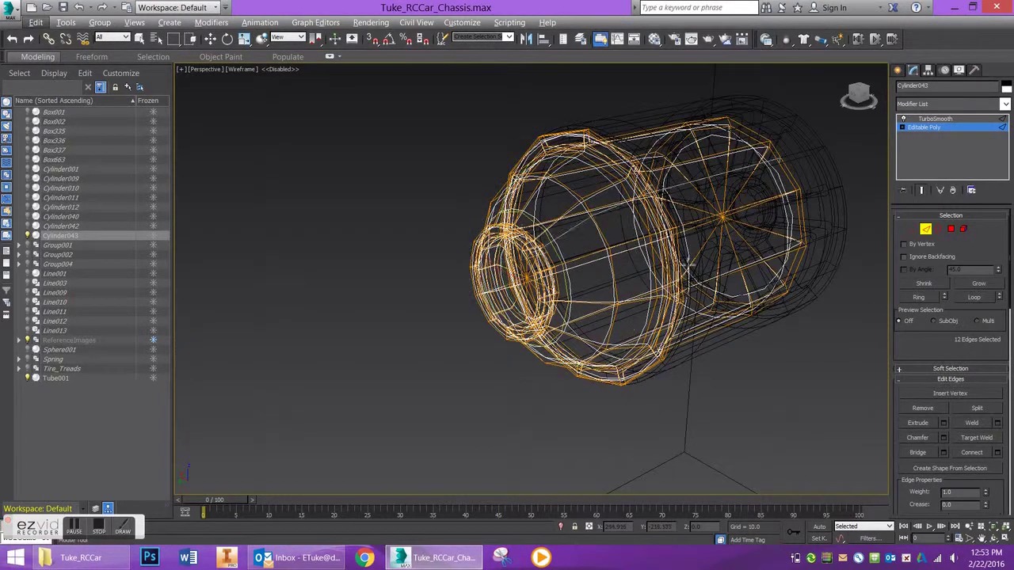
pyautogui.moveTo(650, 262)
pyautogui.keyDown('alt'); pyautogui.mouseDown(button='middle')
pyautogui.moveTo(748, 377)
pyautogui.moveTo(669, 253)
pyautogui.mouseUp(button='middle'); pyautogui.keyUp('alt')
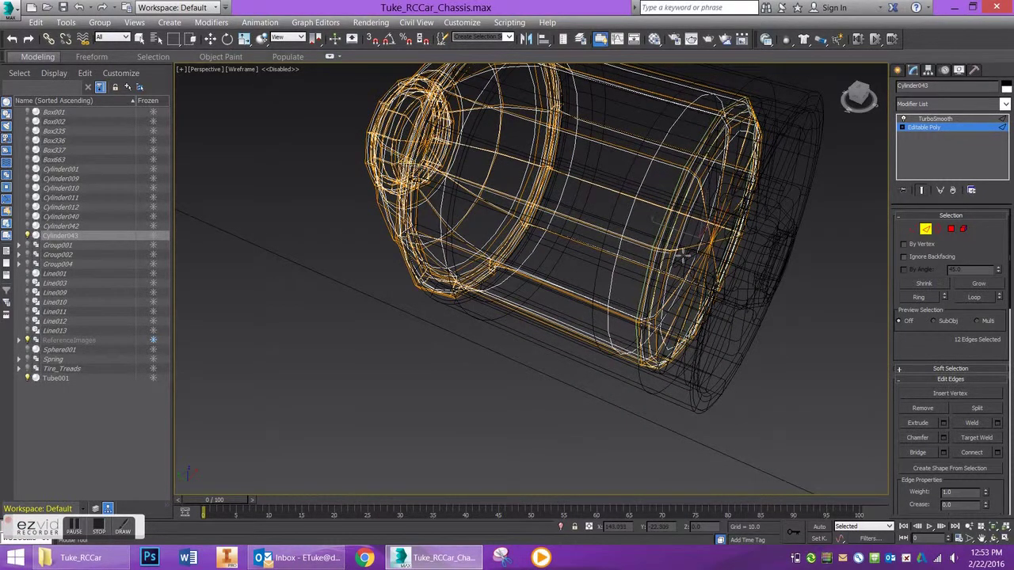
pyautogui.keyDown('alt'); pyautogui.moveTo(534, 315); pyautogui.dragTo(537, 291, button='middle'); pyautogui.keyUp('alt')
pyautogui.press('F3')
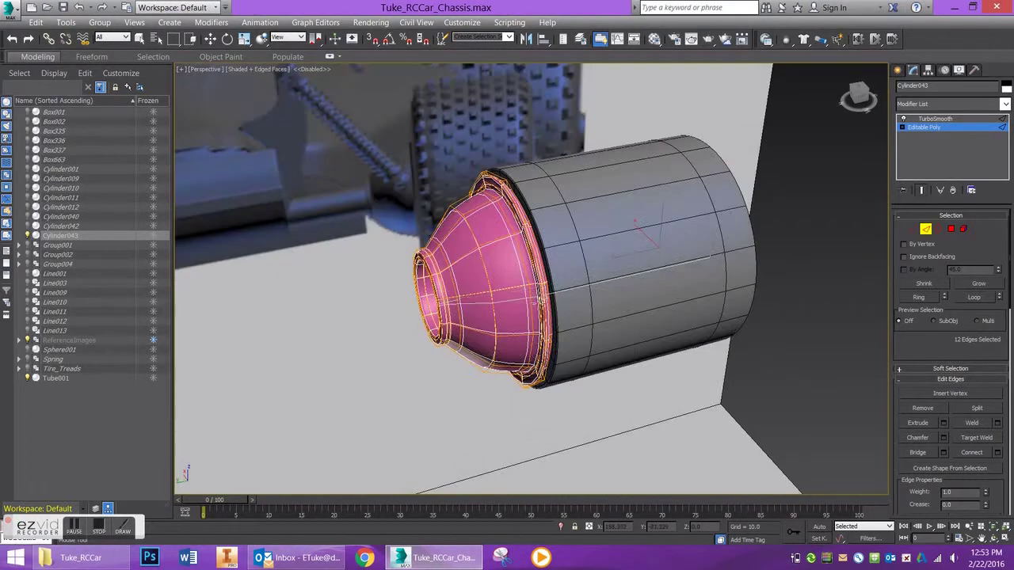
pyautogui.click(927, 228)
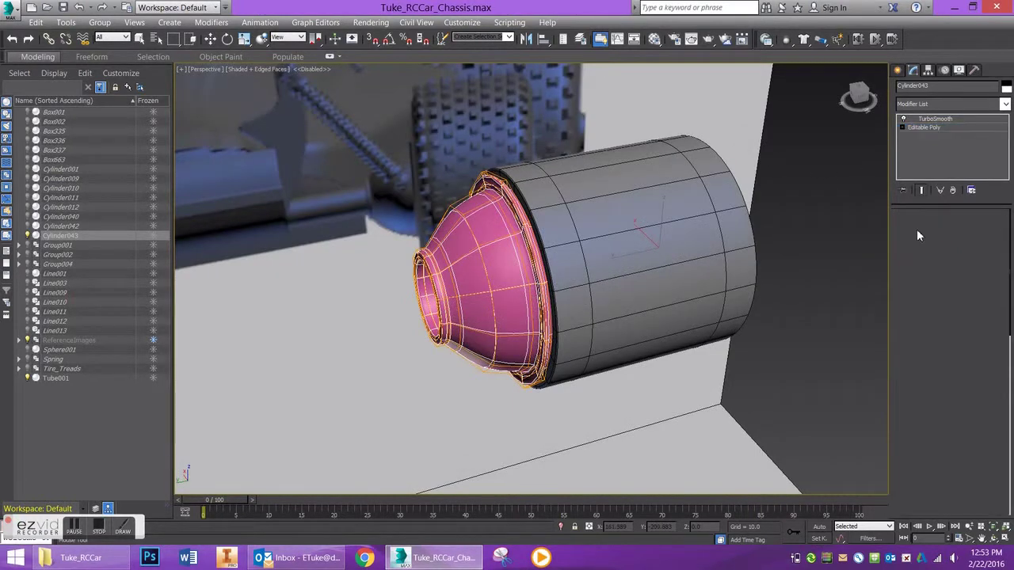
# - Create a 12-sided standard cylinder with a radius of about 6.6 and a height of about 80.3 beside the dome
pyautogui.moveTo(638, 336)
pyautogui.keyDown('alt'); pyautogui.mouseDown(button='middle')
pyautogui.moveTo(588, 290)
pyautogui.moveTo(534, 276)
pyautogui.mouseUp(button='middle'); pyautogui.keyUp('alt')
pyautogui.scroll(-8, 588, 291)
pyautogui.scroll(3, 535, 276)
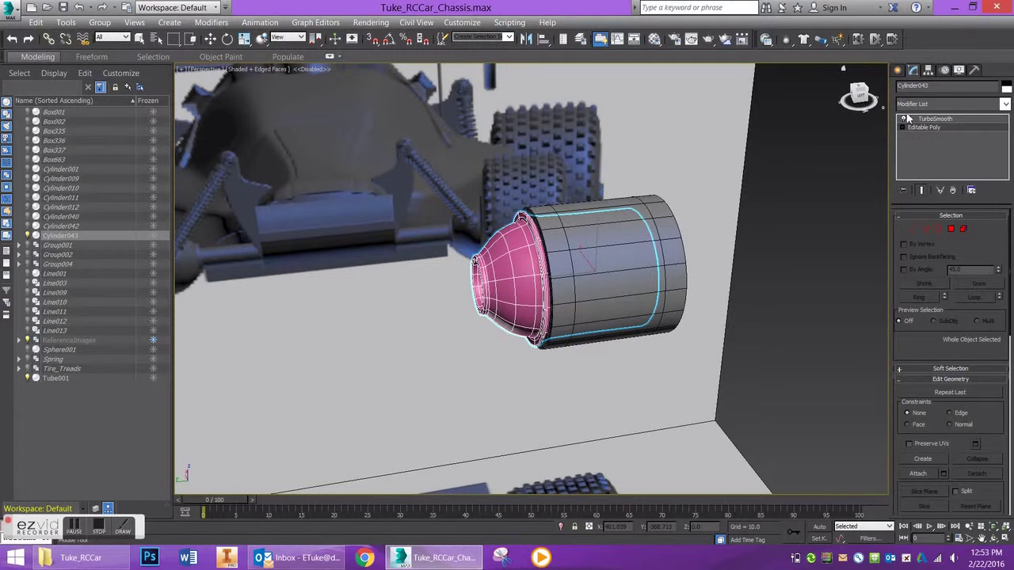
pyautogui.click(898, 71)
pyautogui.click(919, 176)
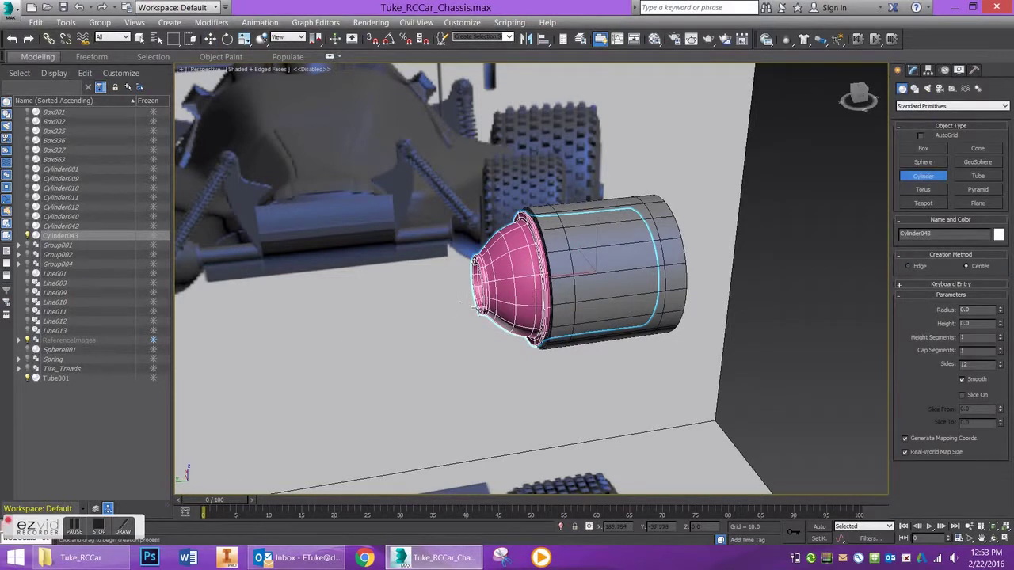
pyautogui.moveTo(487, 397)
pyautogui.mouseDown()
pyautogui.moveTo(516, 391)
pyautogui.moveTo(485, 391)
pyautogui.mouseUp()
pyautogui.click(496, 150)
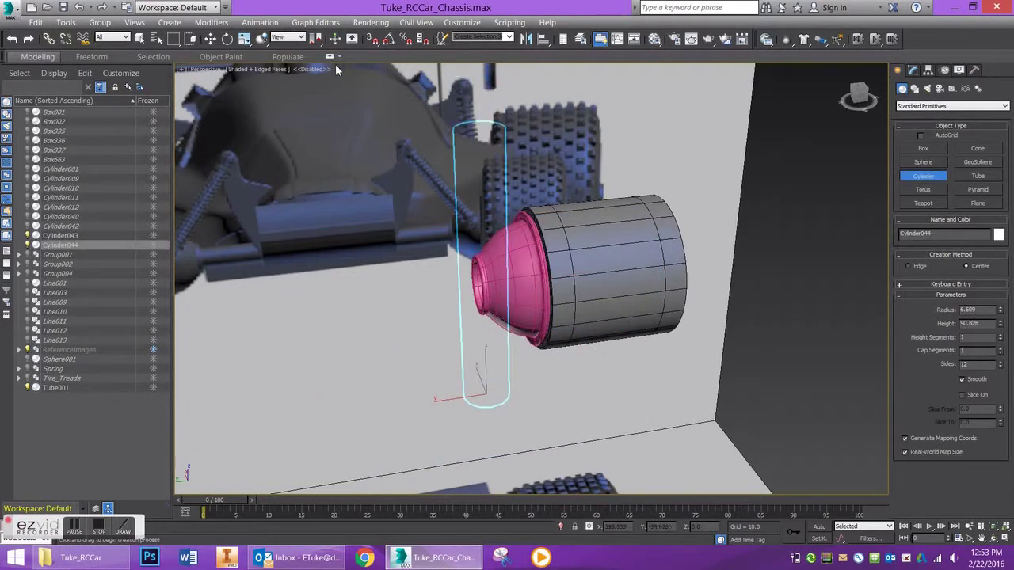
# - Rotate the new cylinder to lie along the axle direction and align it center to center with the dome part in X, Y and Z
pyautogui.click(227, 39)
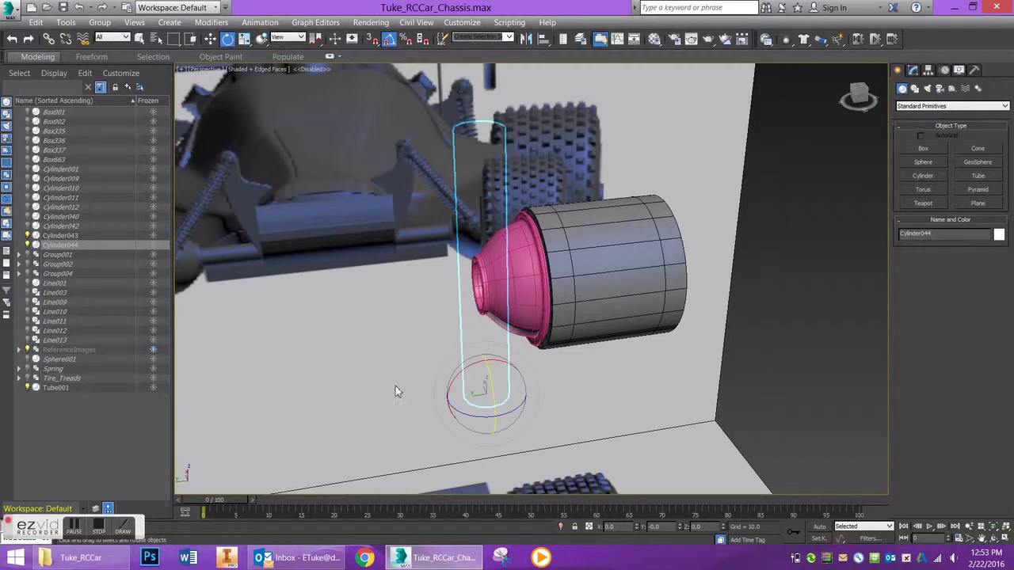
pyautogui.moveTo(452, 388); pyautogui.dragTo(432, 397)
pyautogui.click(545, 40)
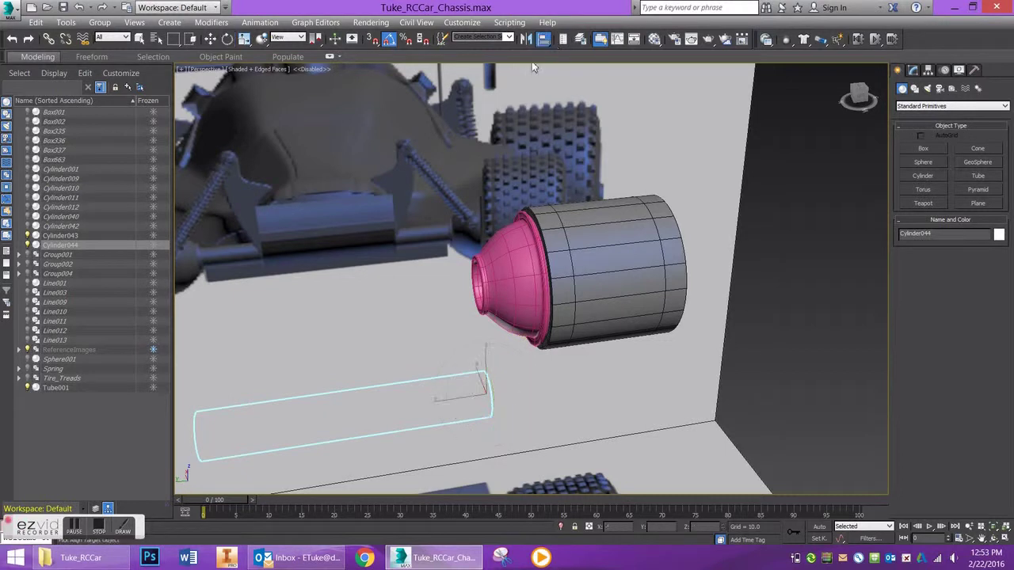
pyautogui.click(523, 272)
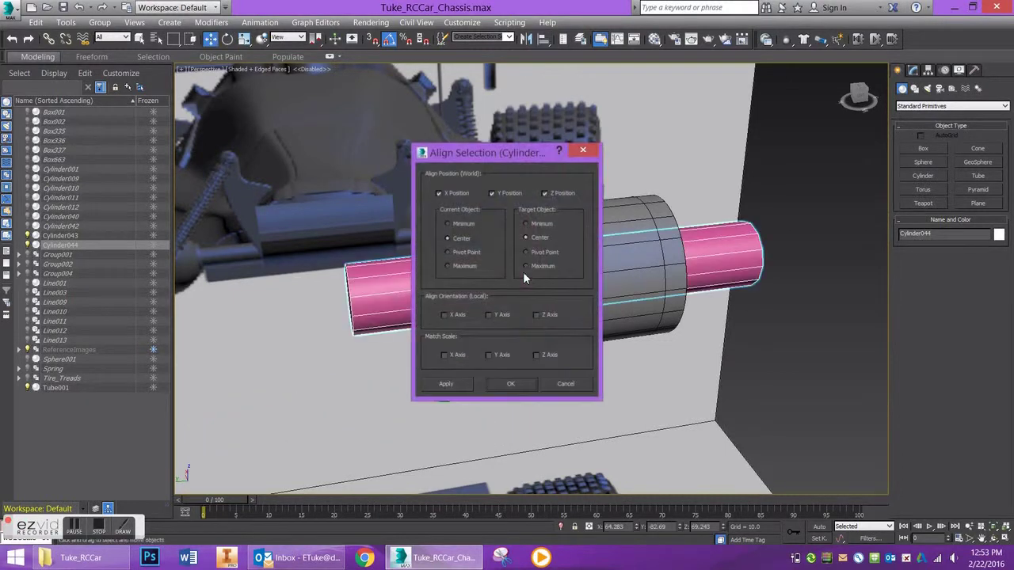
pyautogui.click(508, 383)
# - Reduce the axle cylinder's radius to 4.23
pyautogui.click(914, 70)
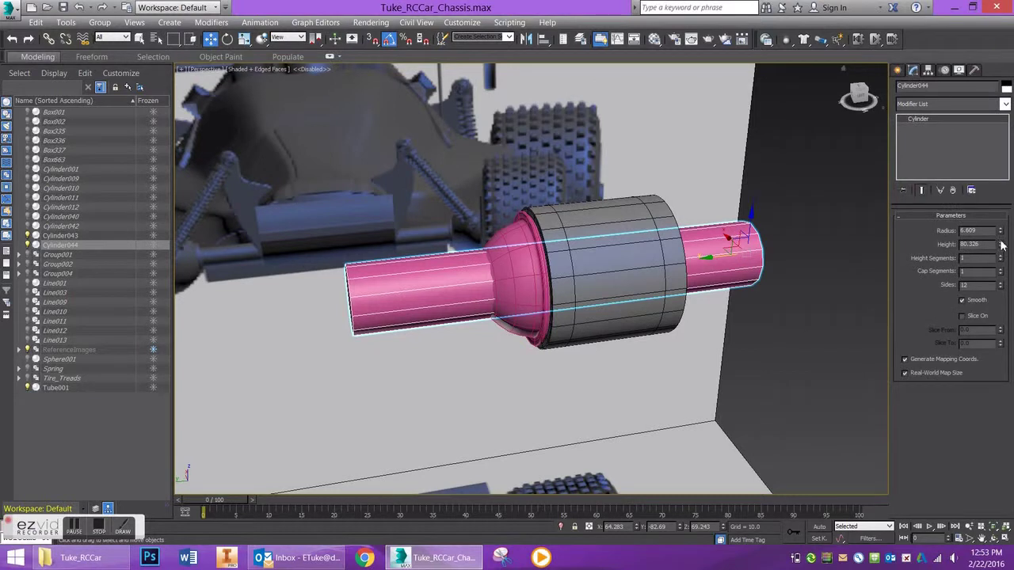
pyautogui.moveTo(1003, 229); pyautogui.dragTo(998, 245)
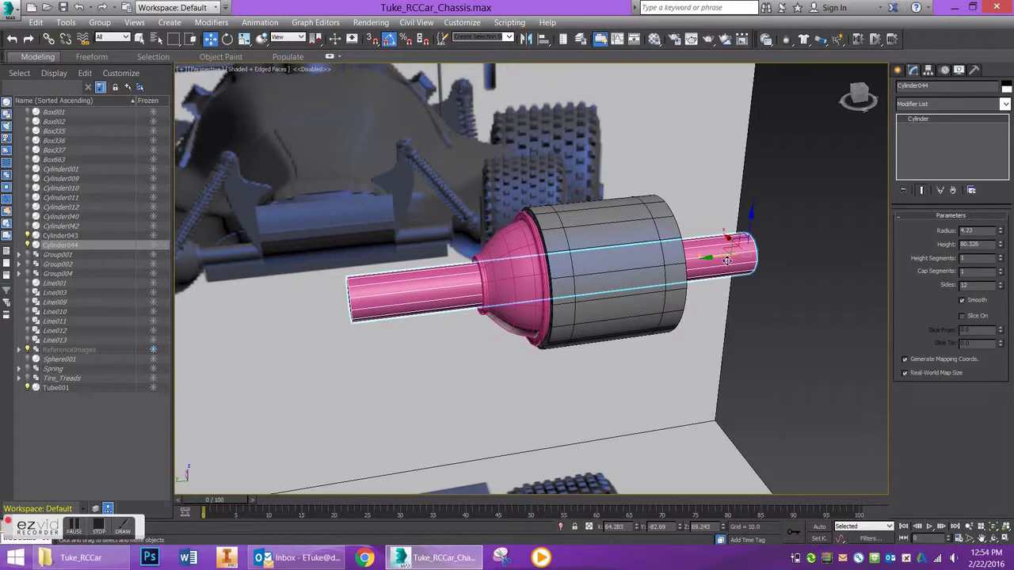
# - Move the axle cylinder along Y to about -28.39 so its end sits inside the dome's narrow opening, checking the overlap in wireframe
pyautogui.moveTo(724, 259)
pyautogui.mouseDown()
pyautogui.moveTo(457, 326)
pyautogui.moveTo(464, 321)
pyautogui.mouseUp()
pyautogui.press('F3')
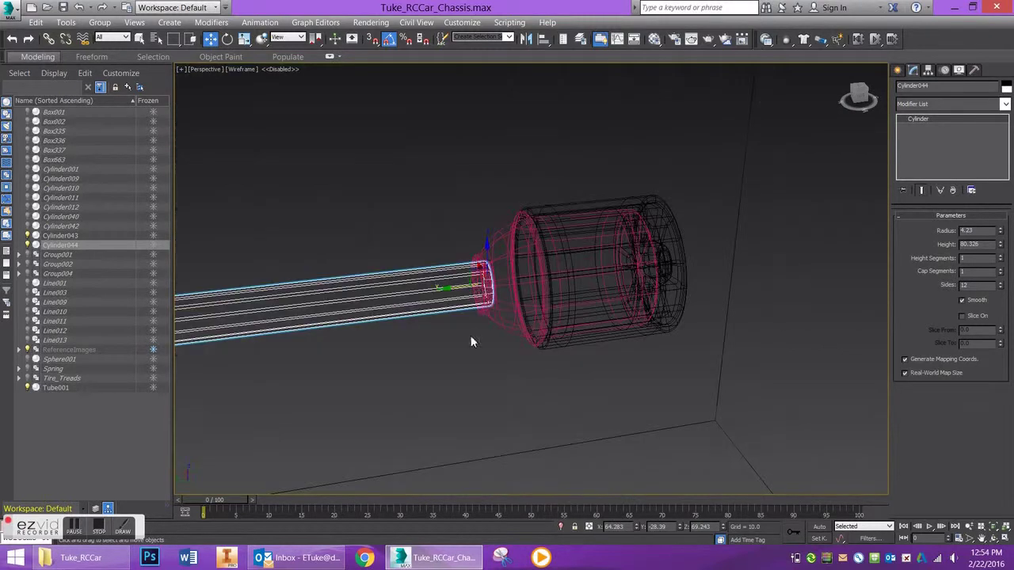
pyautogui.keyDown('alt'); pyautogui.moveTo(481, 289); pyautogui.dragTo(457, 288, button='middle'); pyautogui.keyUp('alt')
pyautogui.scroll(-8, 457, 288)
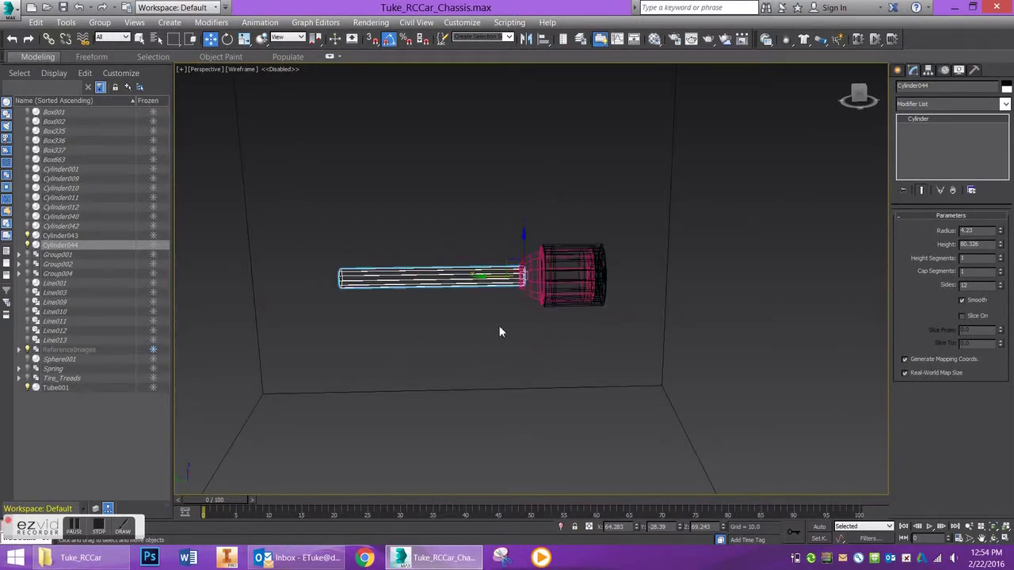
pyautogui.press('F3')
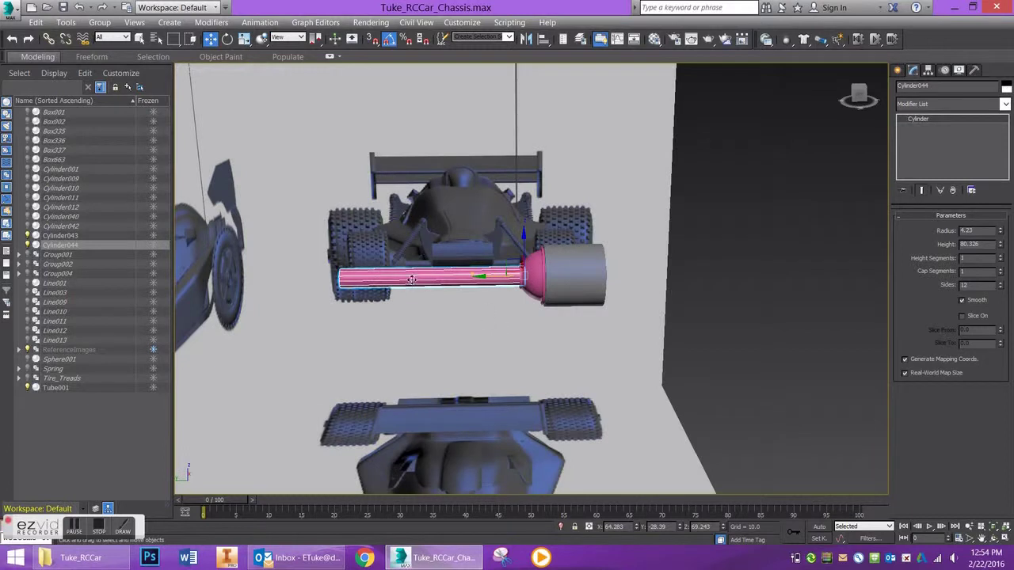
# - Apply the 01 - Default material to the axle cylinder and the dome part
pyautogui.scroll(5, 415, 275)
pyautogui.keyDown('alt'); pyautogui.moveTo(489, 282); pyautogui.dragTo(545, 271, button='middle'); pyautogui.keyUp('alt')
pyautogui.press('m')
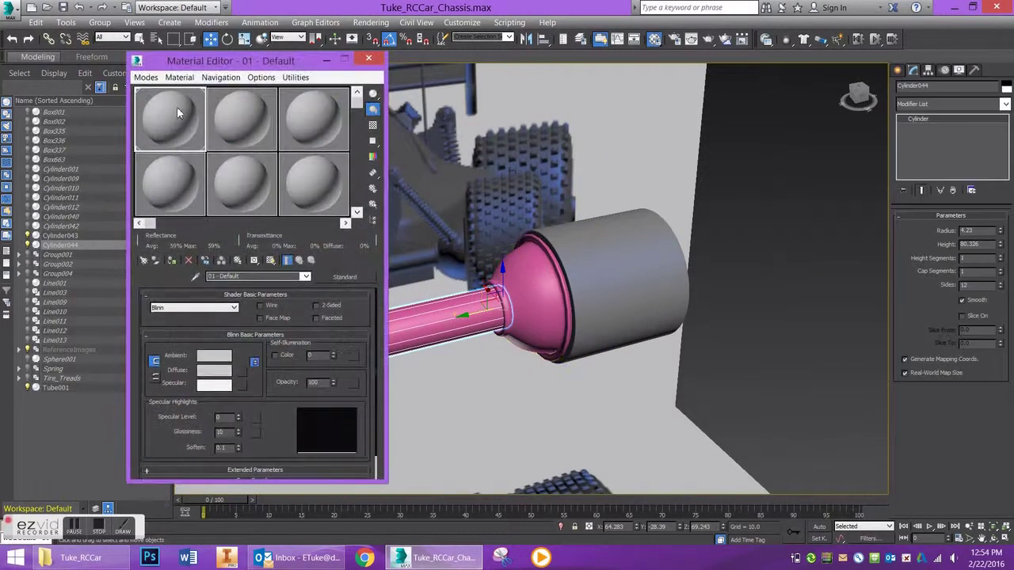
pyautogui.moveTo(198, 125); pyautogui.dragTo(432, 327)
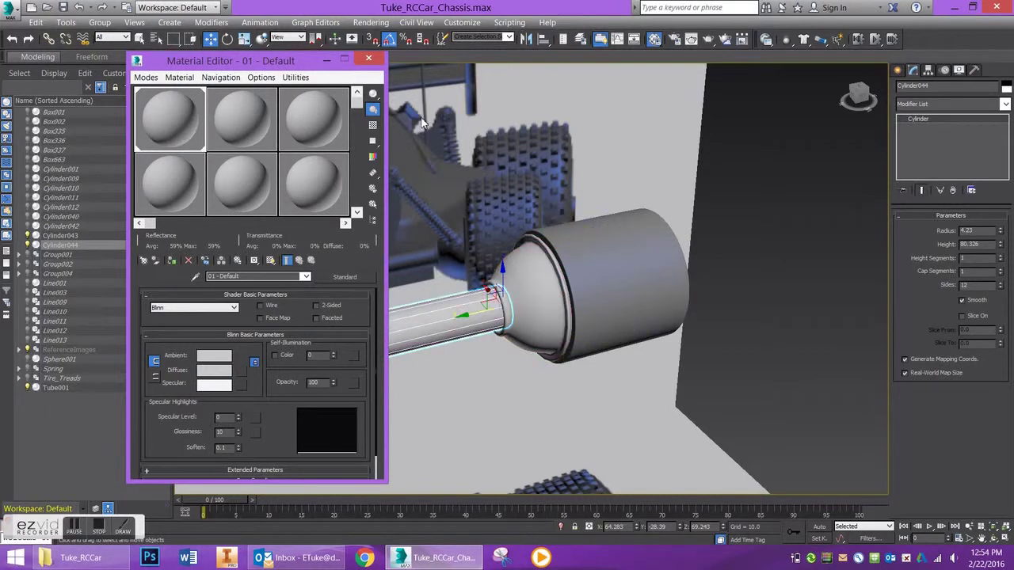
pyautogui.click(368, 59)
# - Set the object color of the axle cylinder and the dome part to black, then deselect and show edged faces
pyautogui.click(1006, 86)
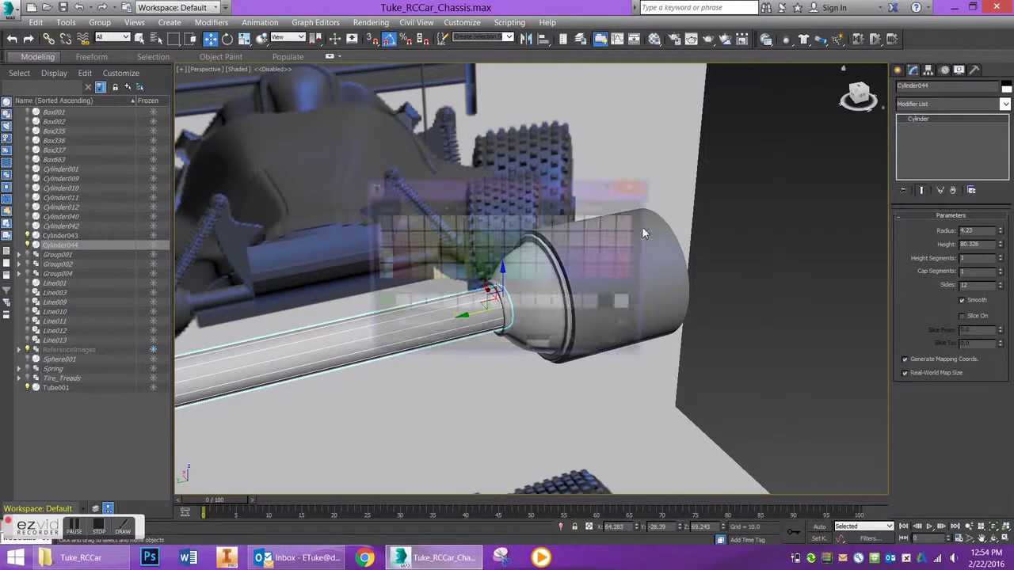
pyautogui.click(579, 349)
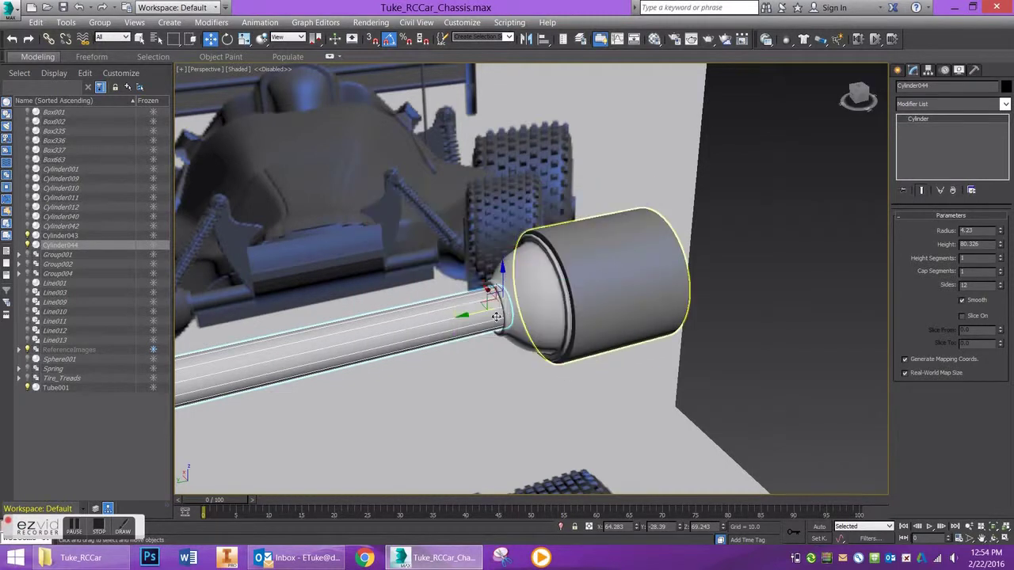
pyautogui.click(538, 303)
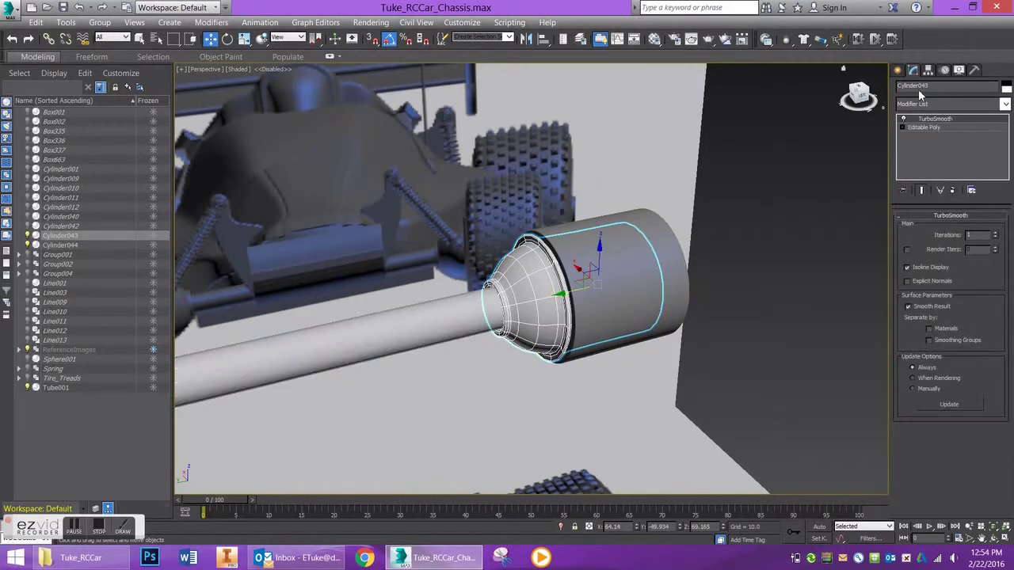
pyautogui.click(1006, 87)
pyautogui.click(613, 306)
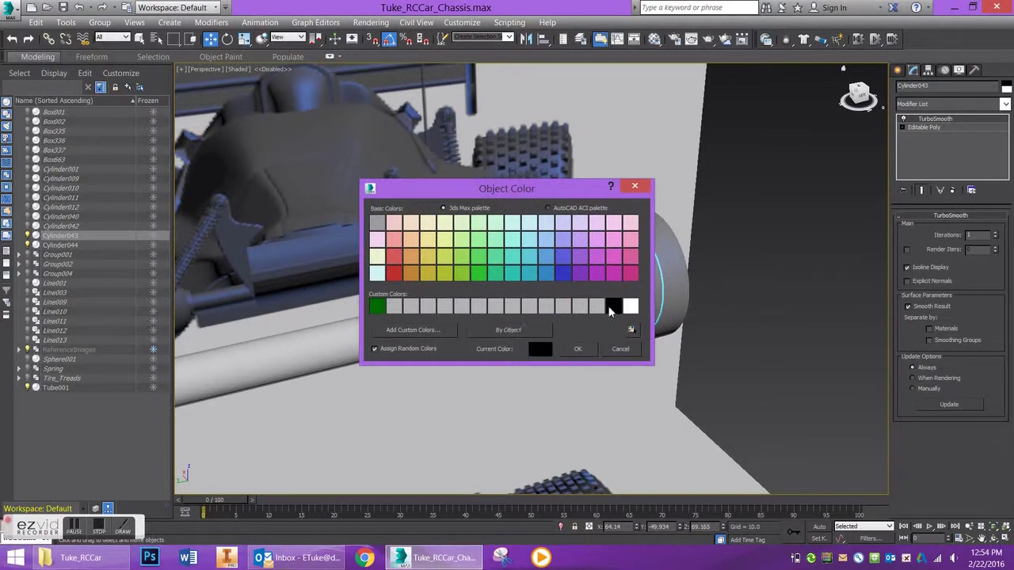
pyautogui.click(581, 350)
pyautogui.click(560, 412)
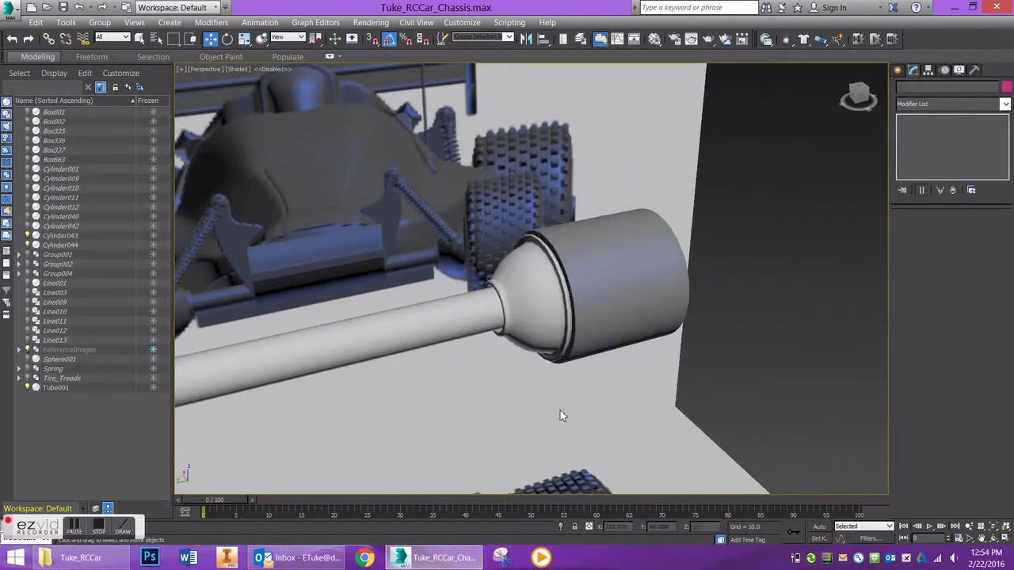
pyautogui.press('F4')
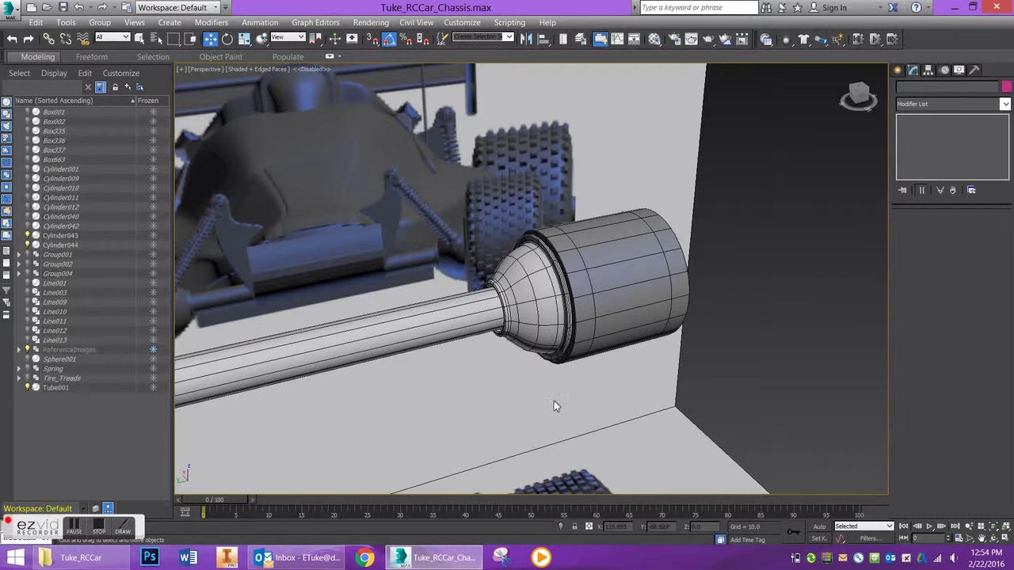